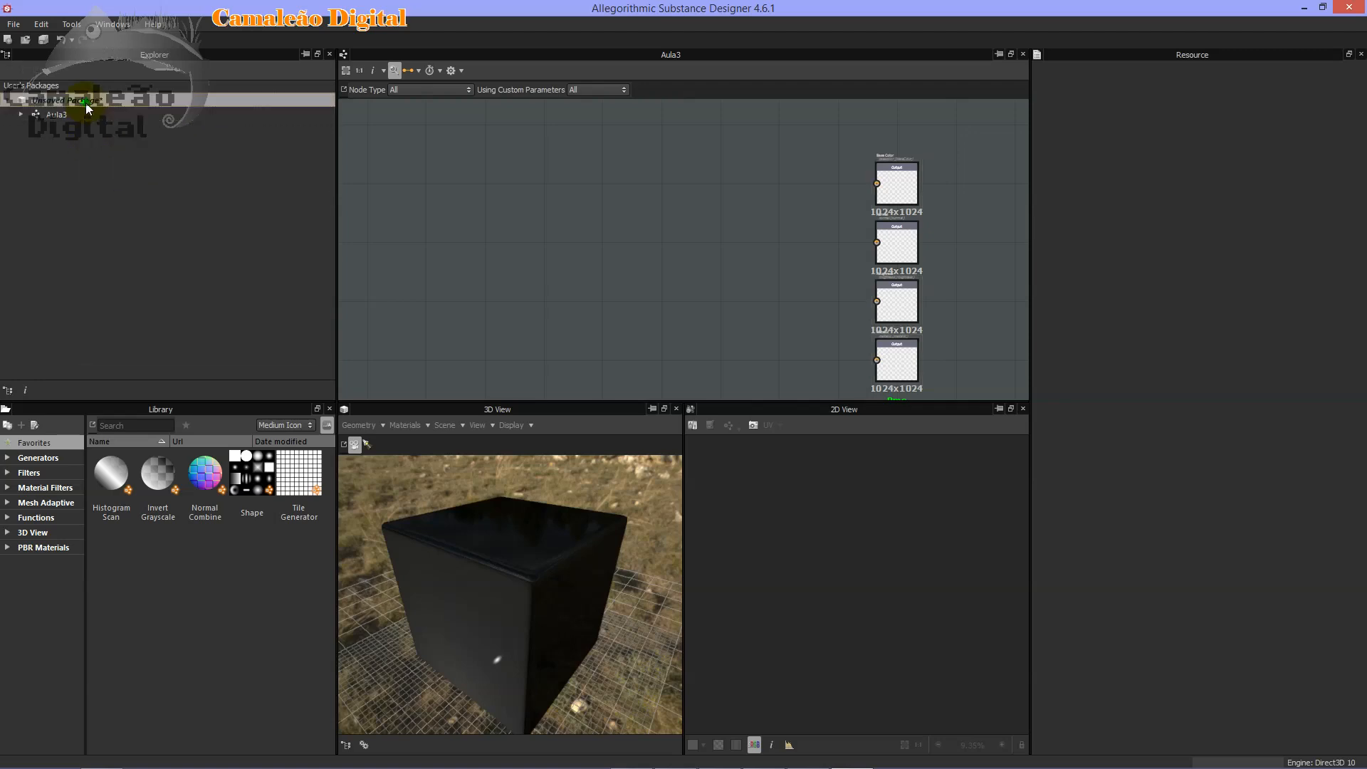
# Create a new folder in the unsaved package and name it Resource.
pyautogui.rightClick(85, 103)
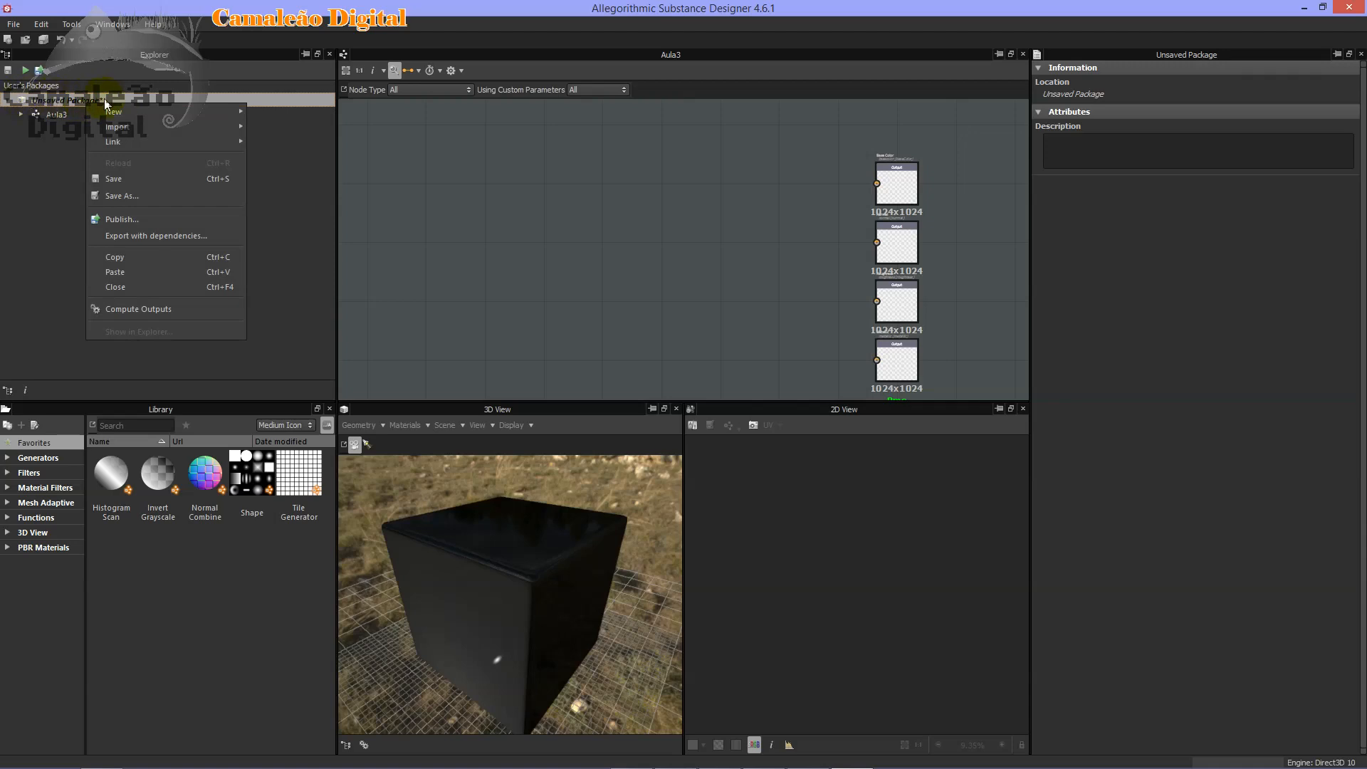
pyautogui.moveTo(126, 113)
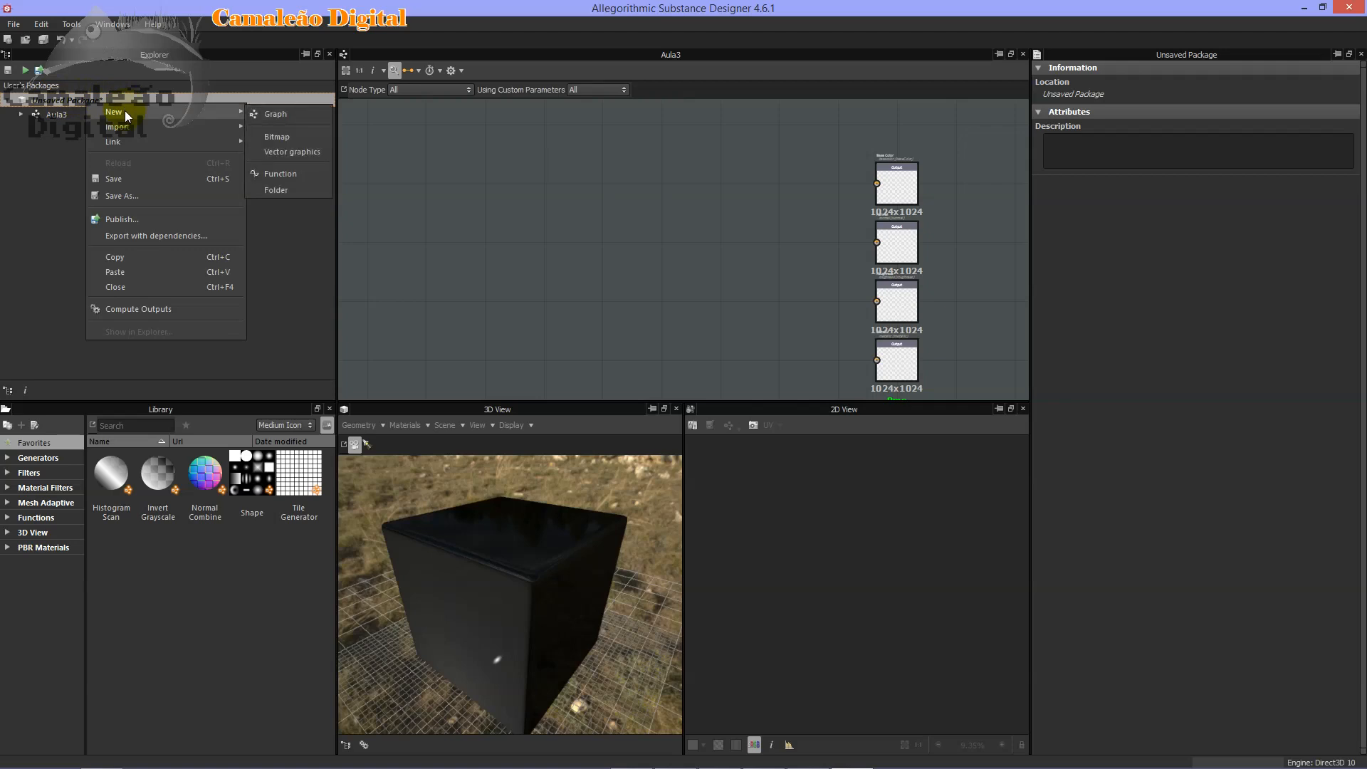
pyautogui.click(291, 189)
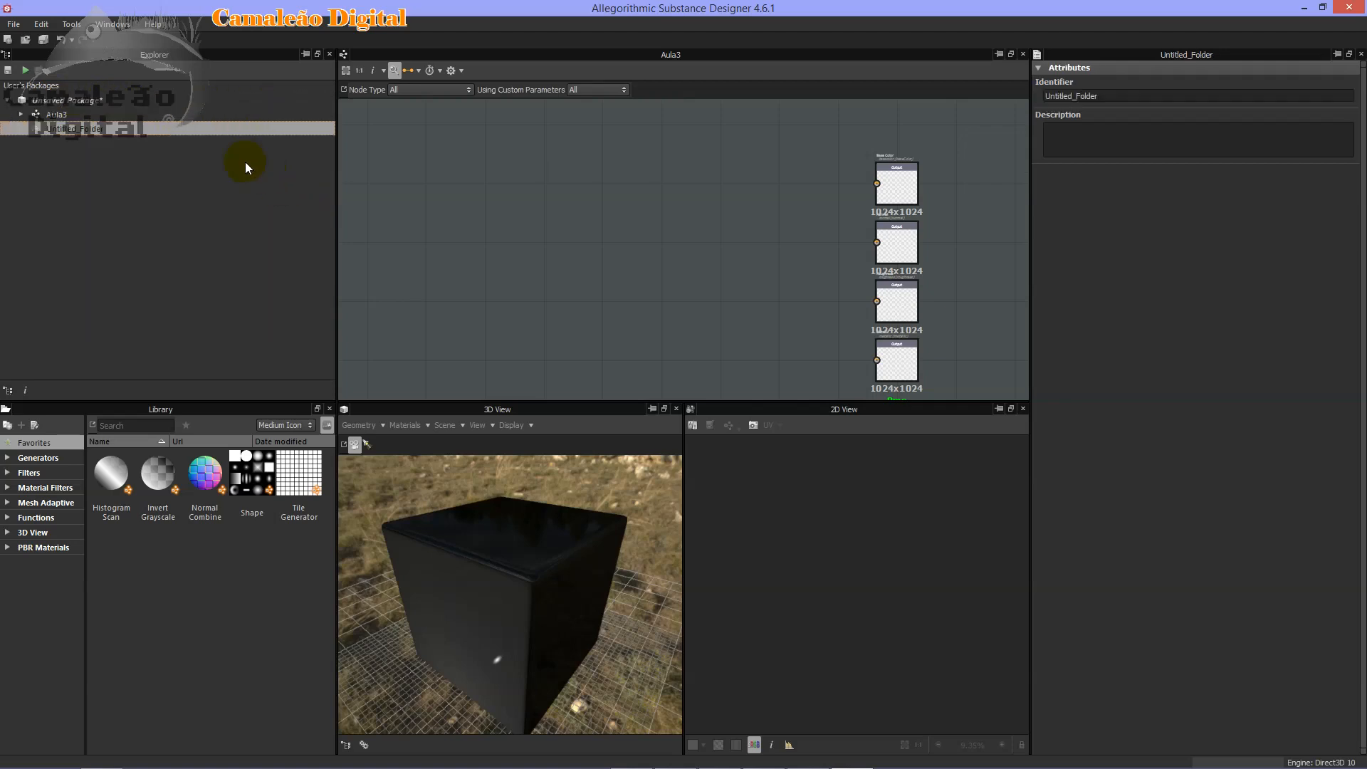
pyautogui.doubleClick(108, 130)
pyautogui.write('Resc')
pyautogui.press('Return')
# Import the substance_Wallpaper PNG as an embedded bitmap into the Resource folder and select it.
pyautogui.rightClick(108, 130)
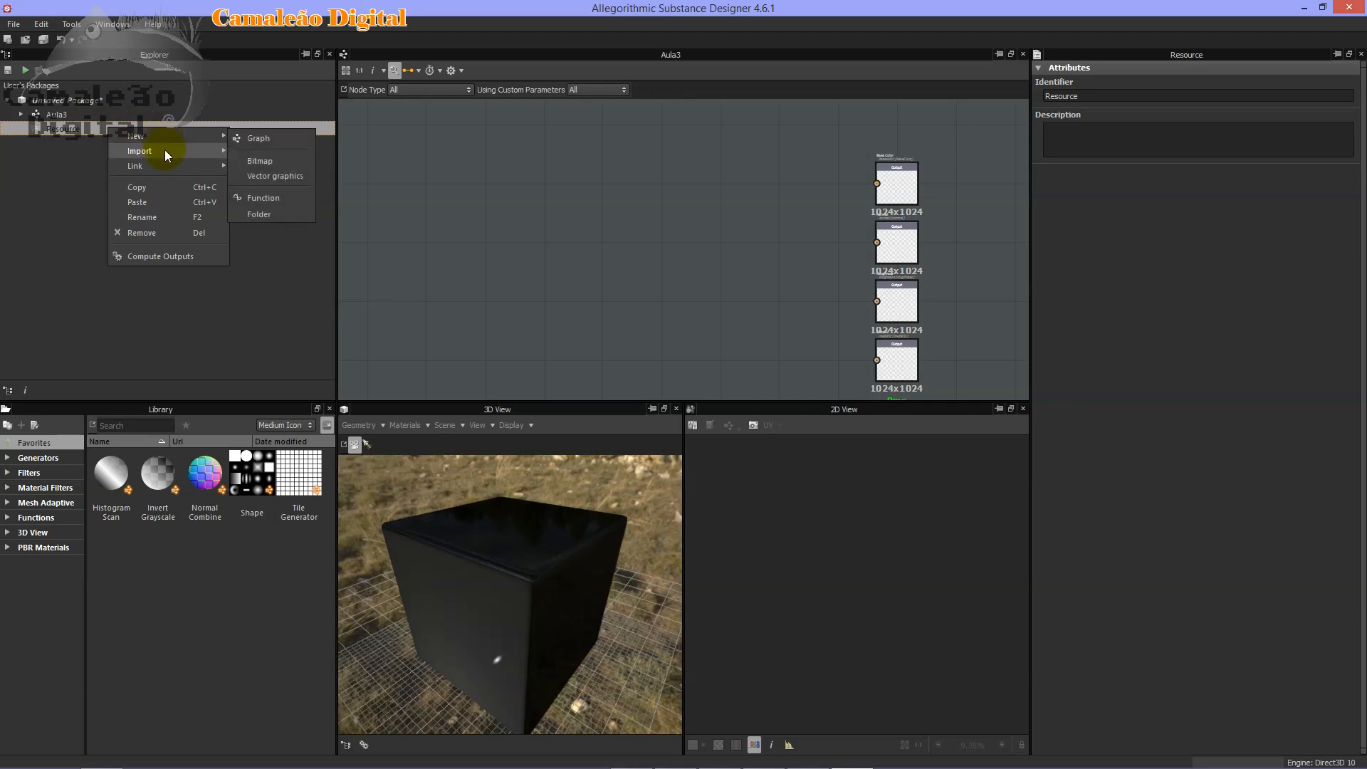
pyautogui.moveTo(160, 166)
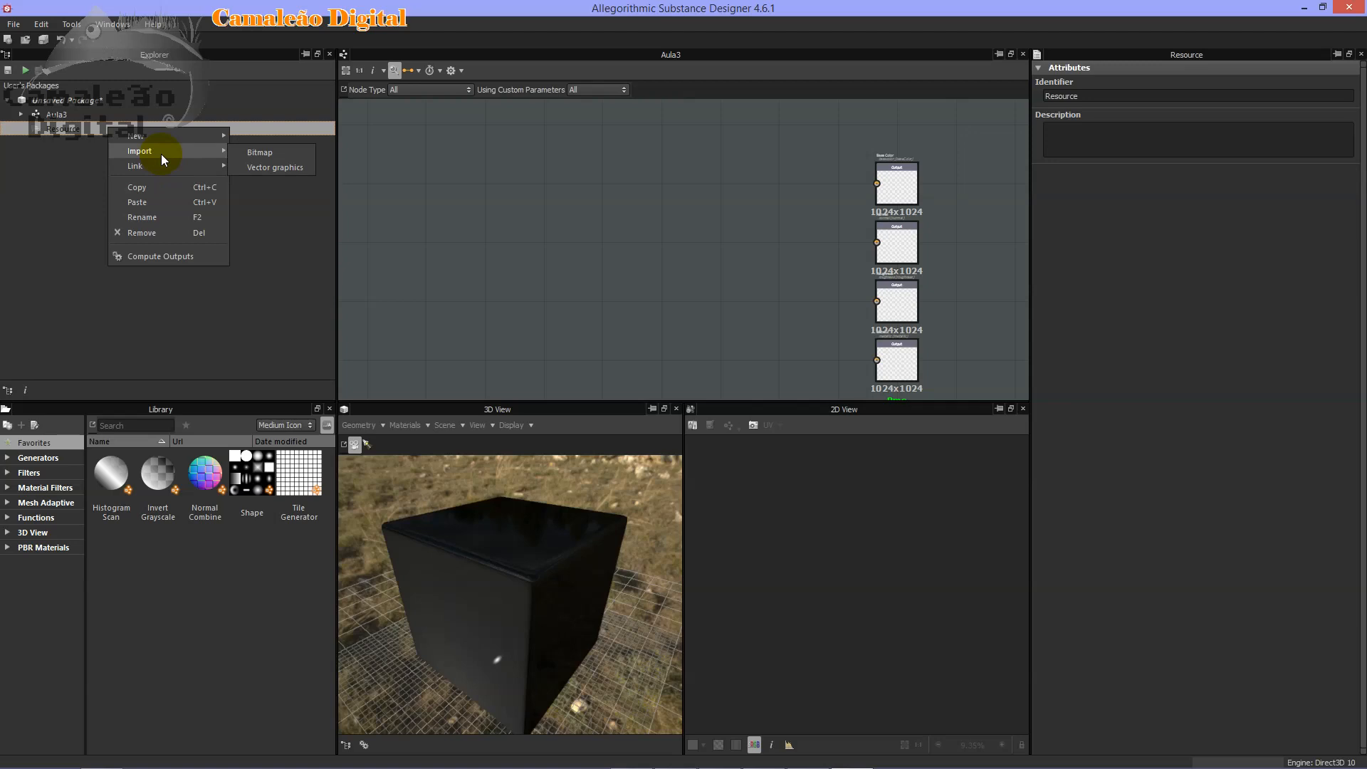
pyautogui.click(259, 152)
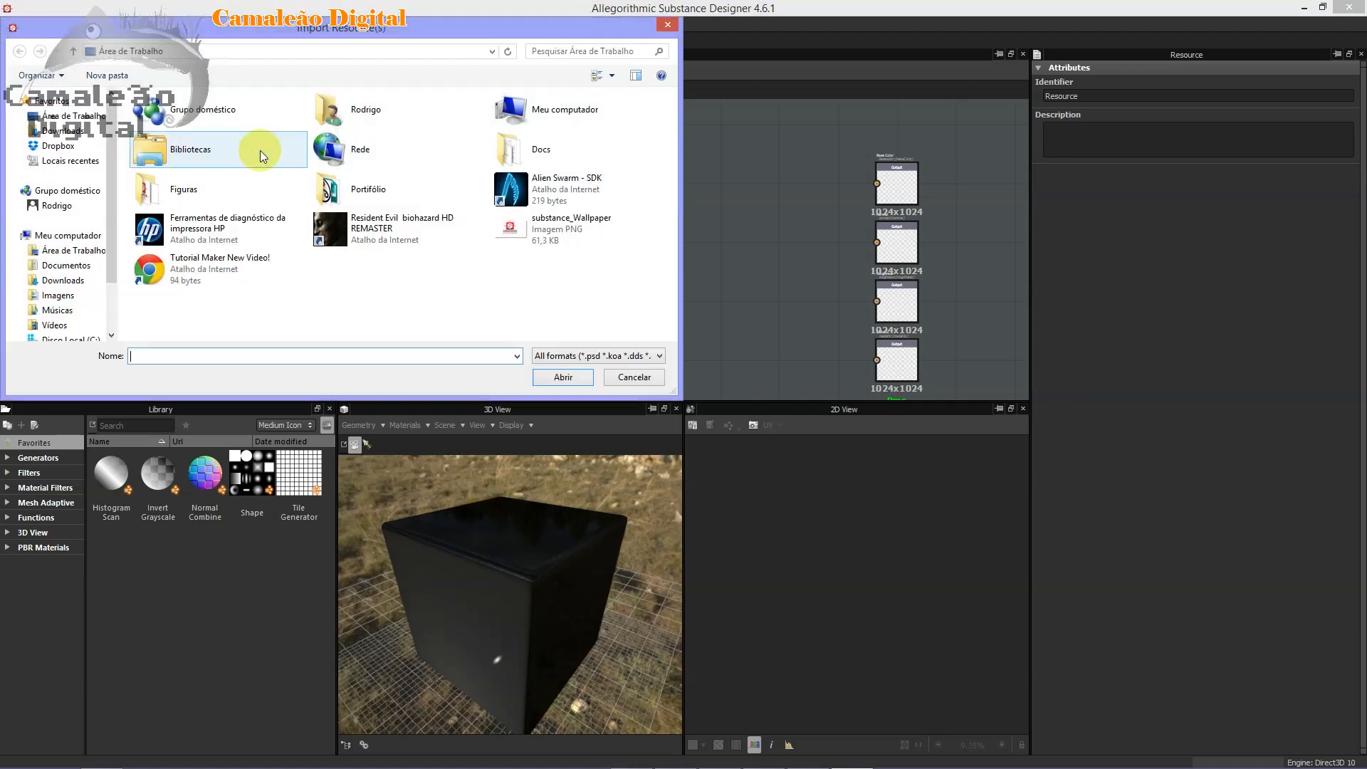
pyautogui.click(543, 235)
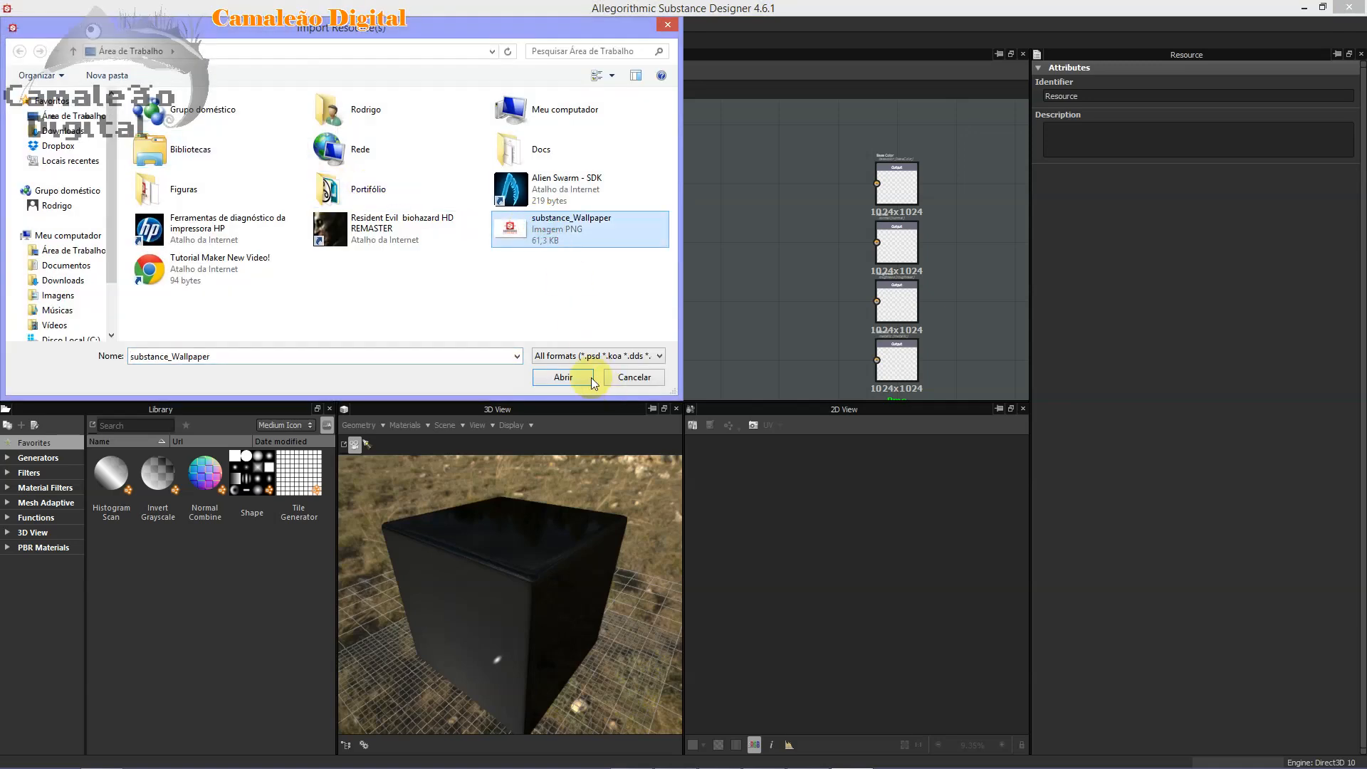
pyautogui.click(563, 377)
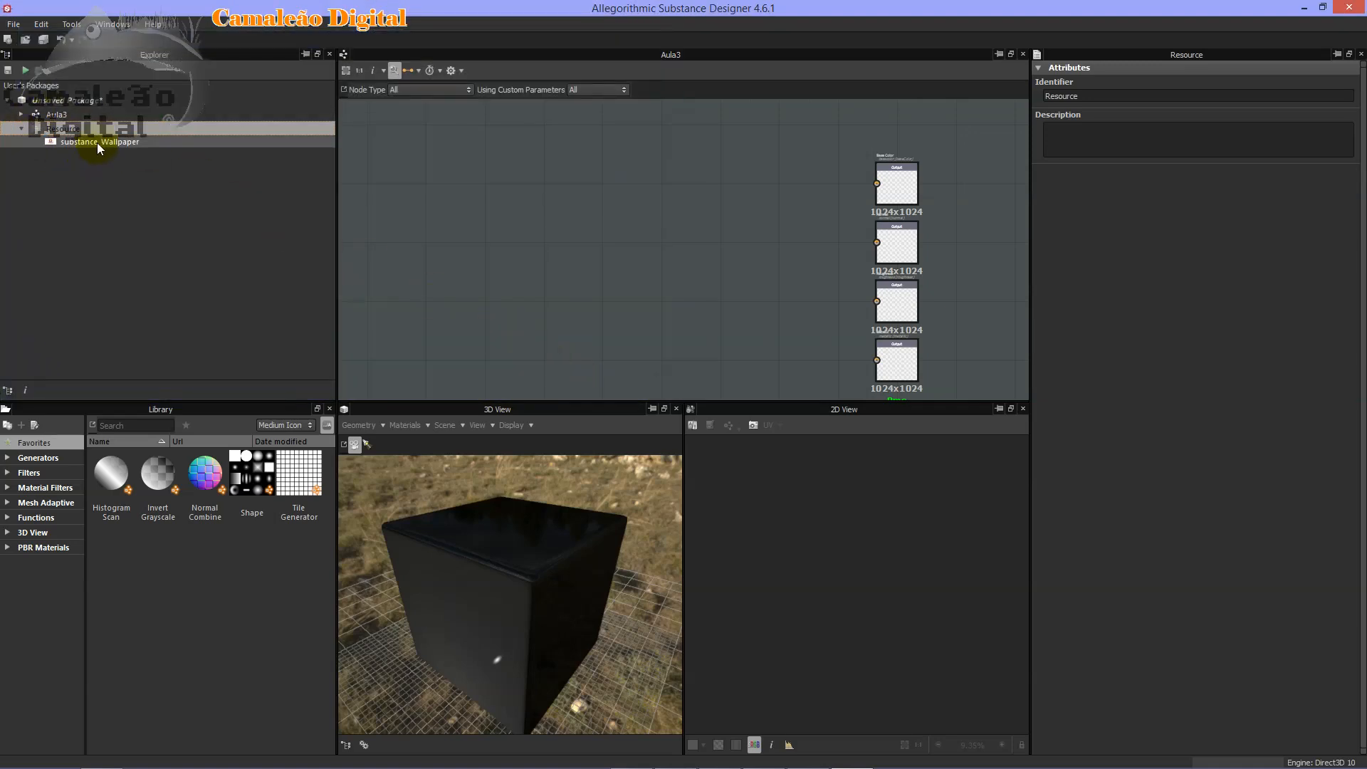
pyautogui.click(97, 142)
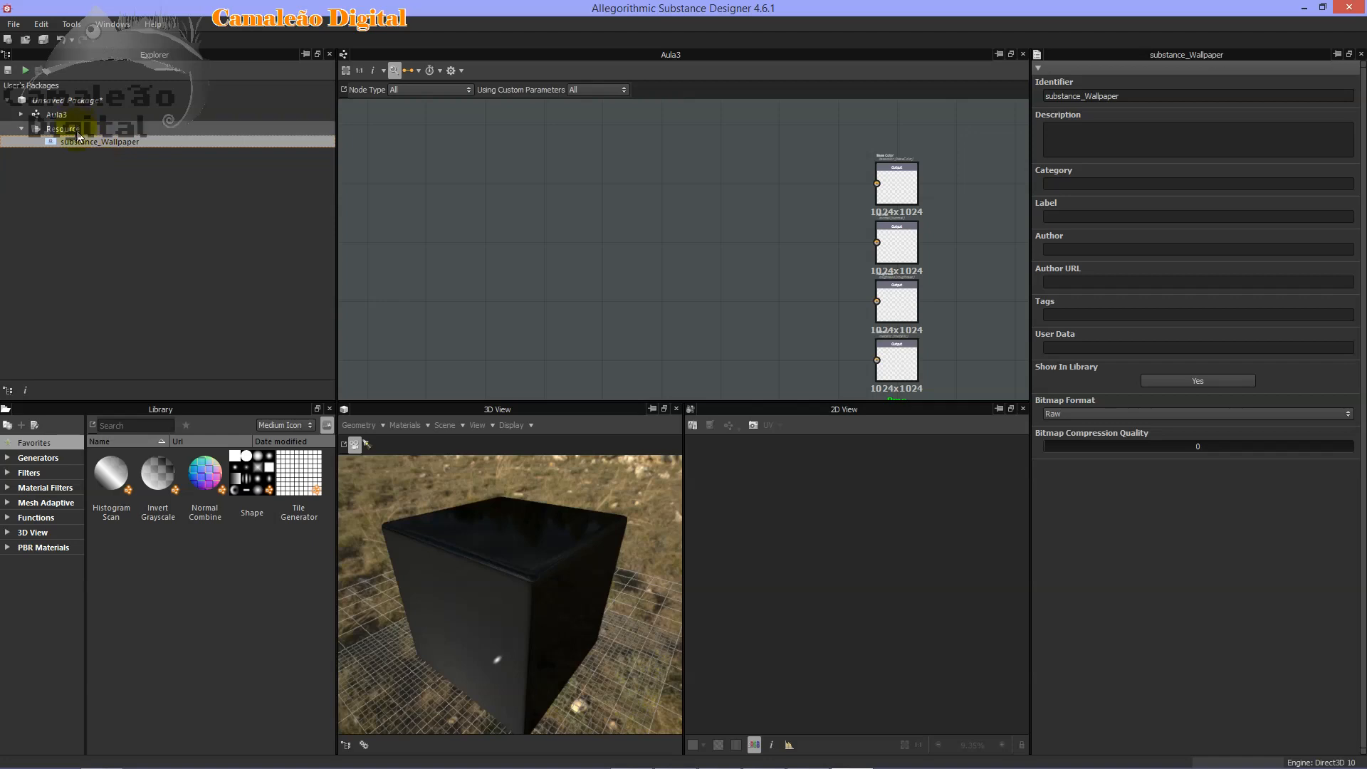
# Add the substance_Wallpaper PNG to the Resource folder a second time, as a linked bitmap.
pyautogui.click(79, 134)
pyautogui.rightClick(79, 134)
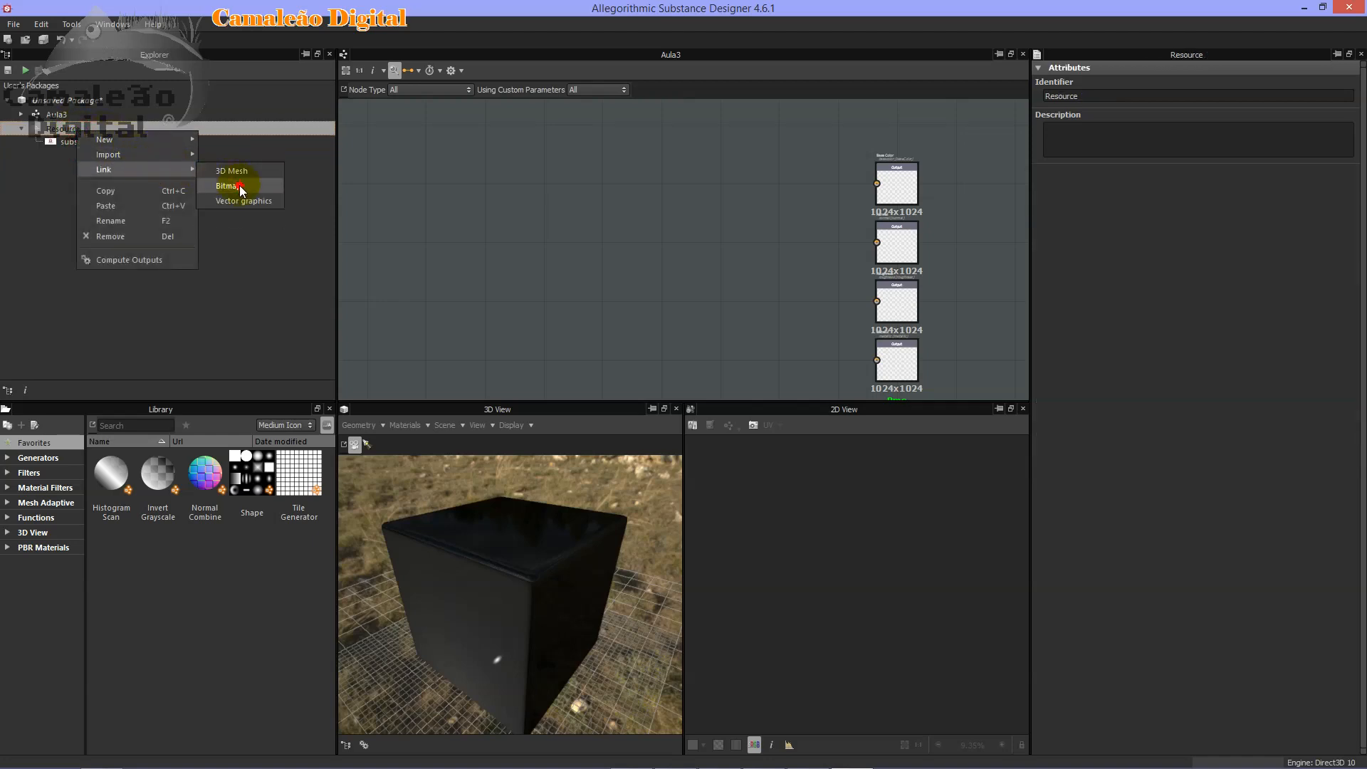
pyautogui.click(241, 187)
pyautogui.click(549, 235)
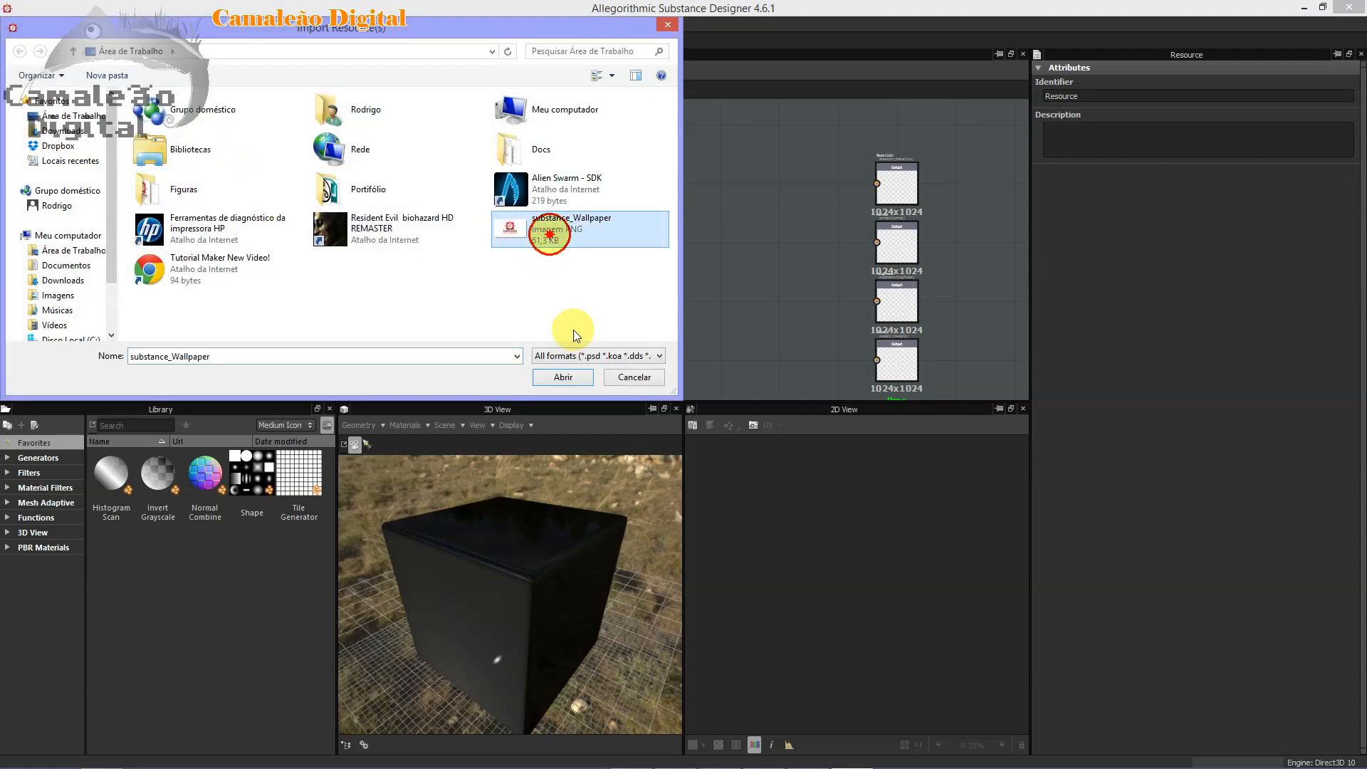
pyautogui.click(563, 377)
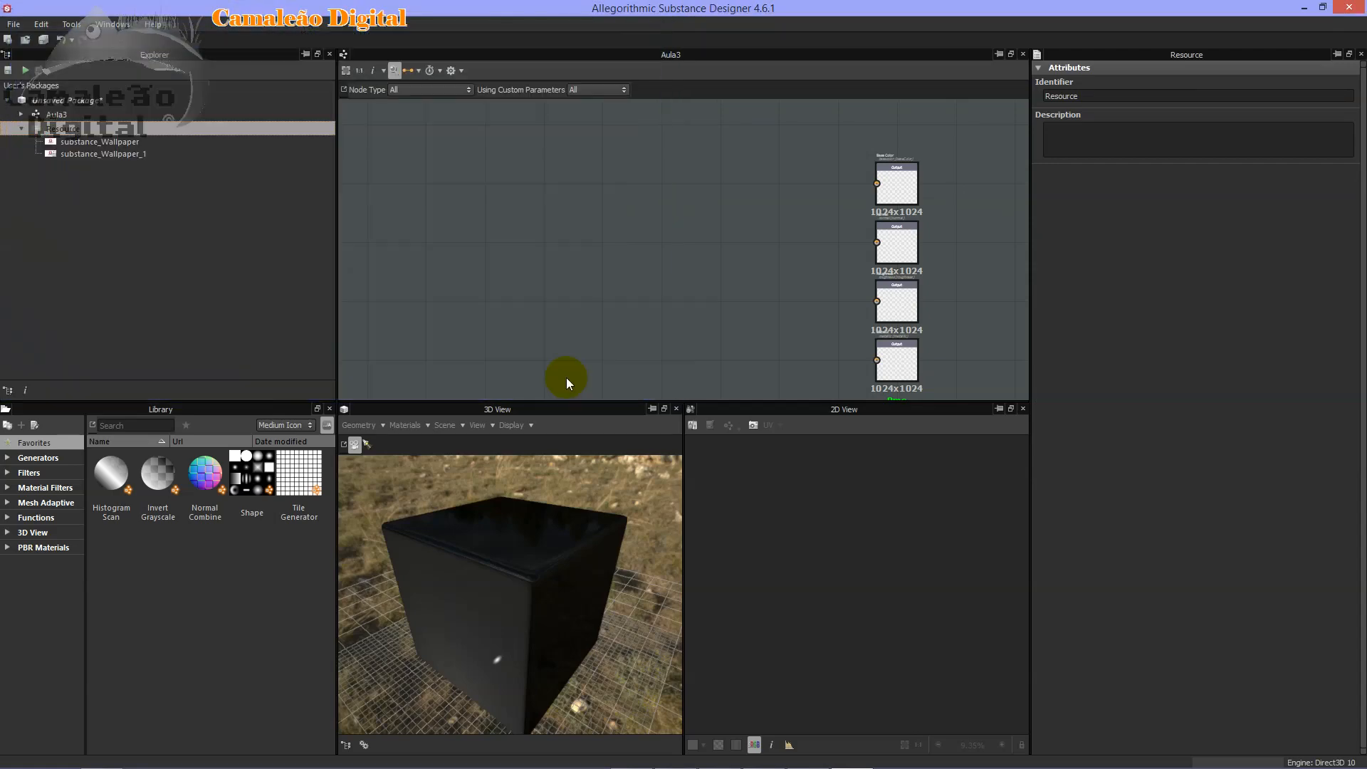
# Place the linked substance_Wallpaper_1 and the imported substance_Wallpaper in the Aula3 graph as bitmap nodes side by side.
pyautogui.click(128, 154)
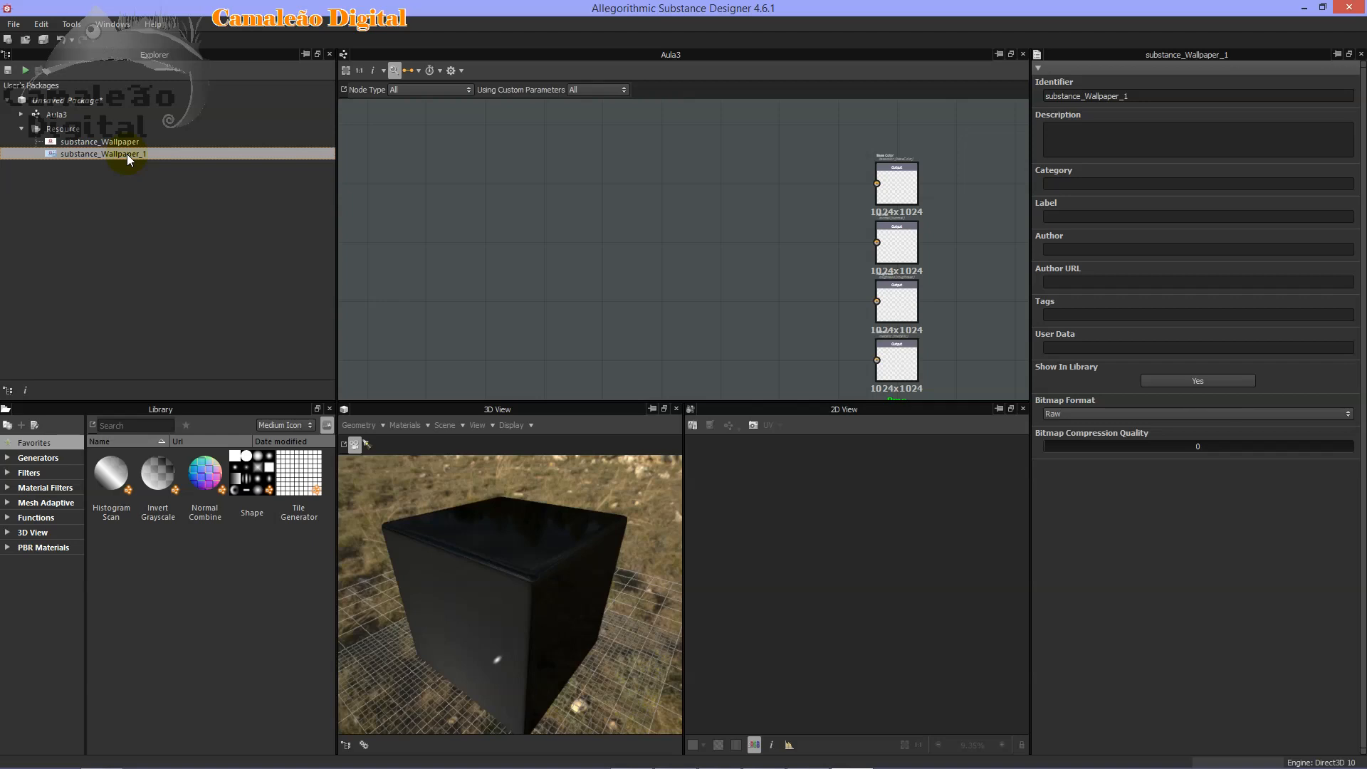
pyautogui.moveTo(126, 154); pyautogui.dragTo(475, 198)
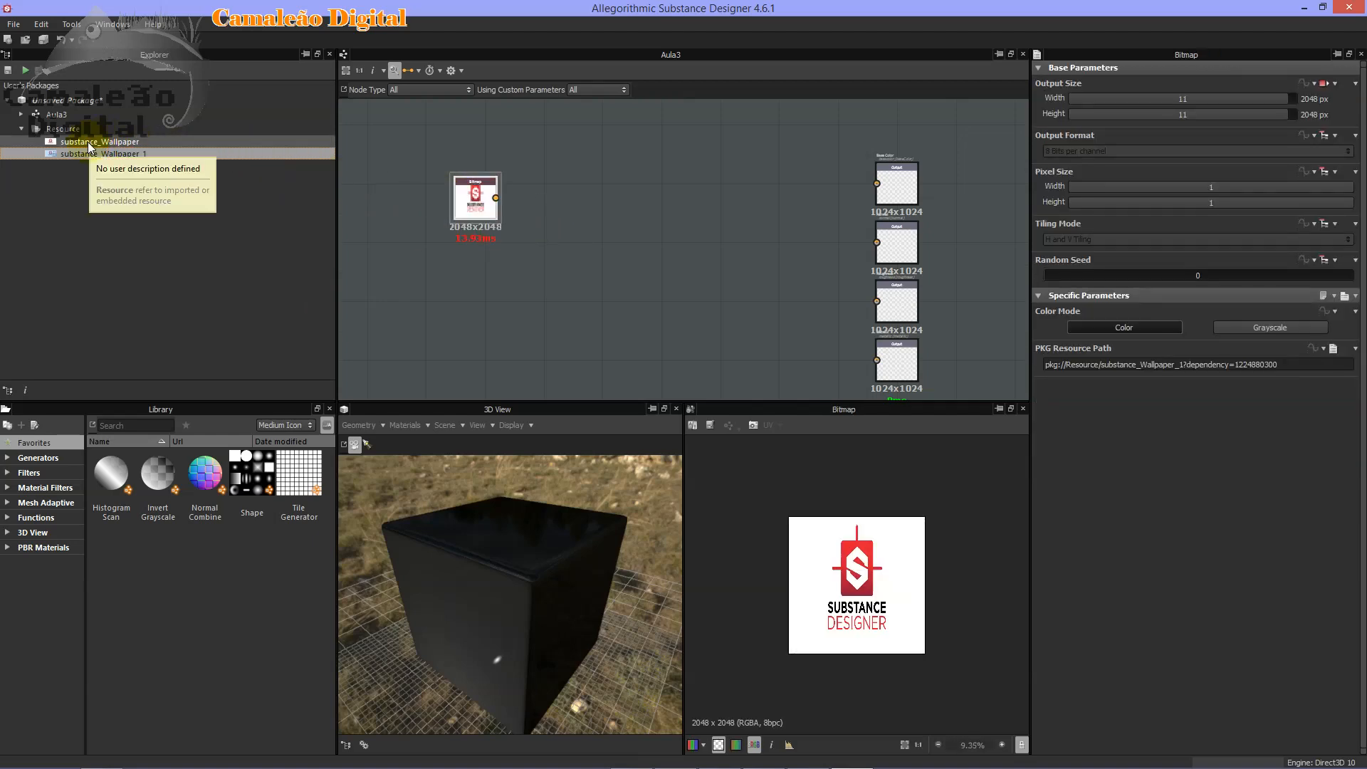
pyautogui.moveTo(88, 142); pyautogui.dragTo(564, 203)
pyautogui.scroll(3, 564, 204)
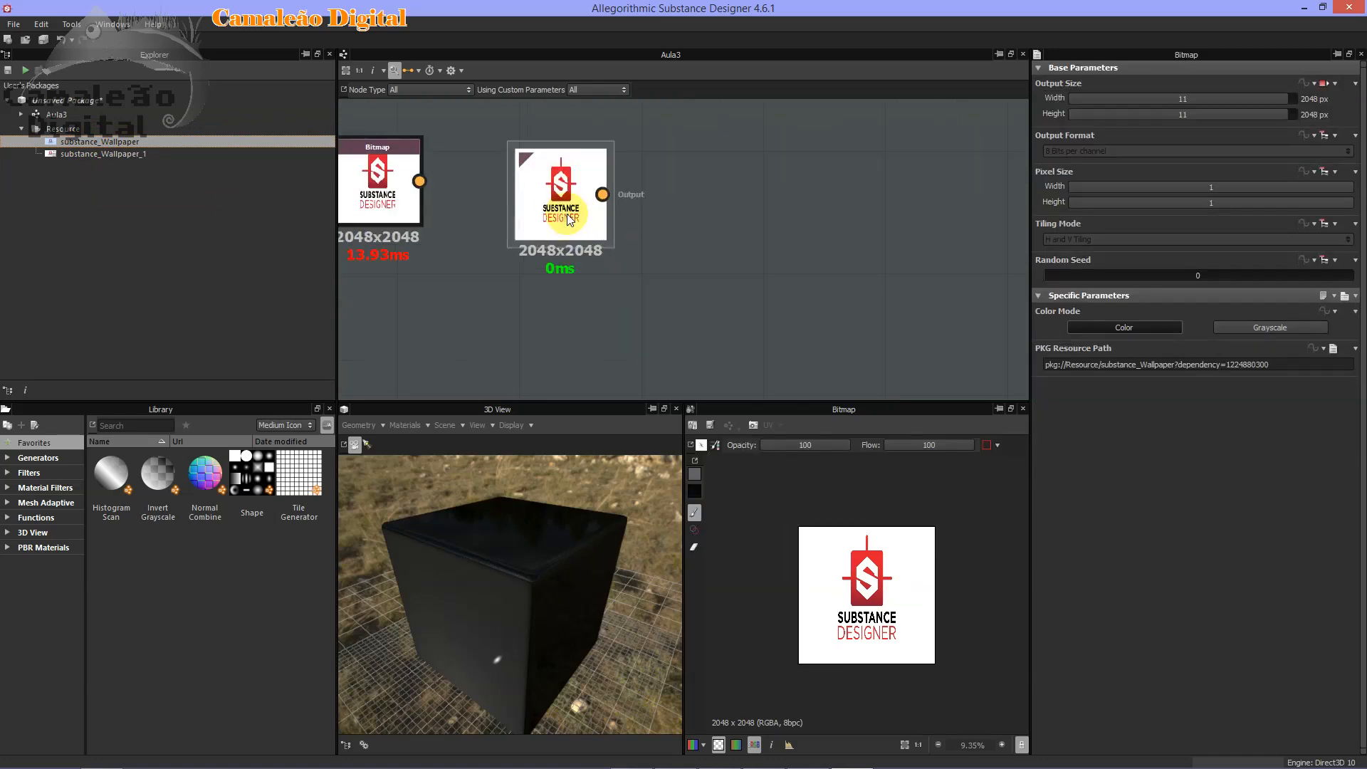
pyautogui.scroll(3, 787, 192)
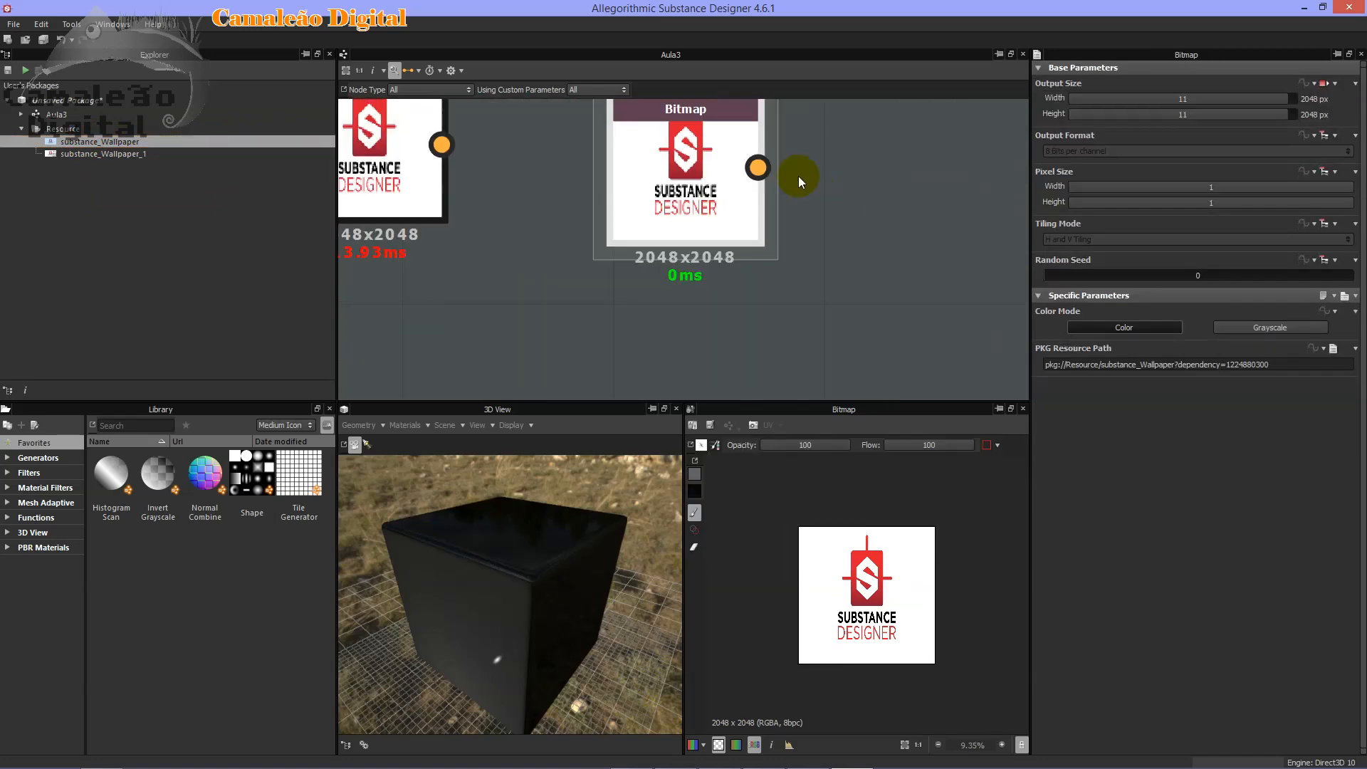
pyautogui.moveTo(798, 177); pyautogui.dragTo(802, 232, button='middle')
pyautogui.moveTo(703, 241); pyautogui.dragTo(693, 222)
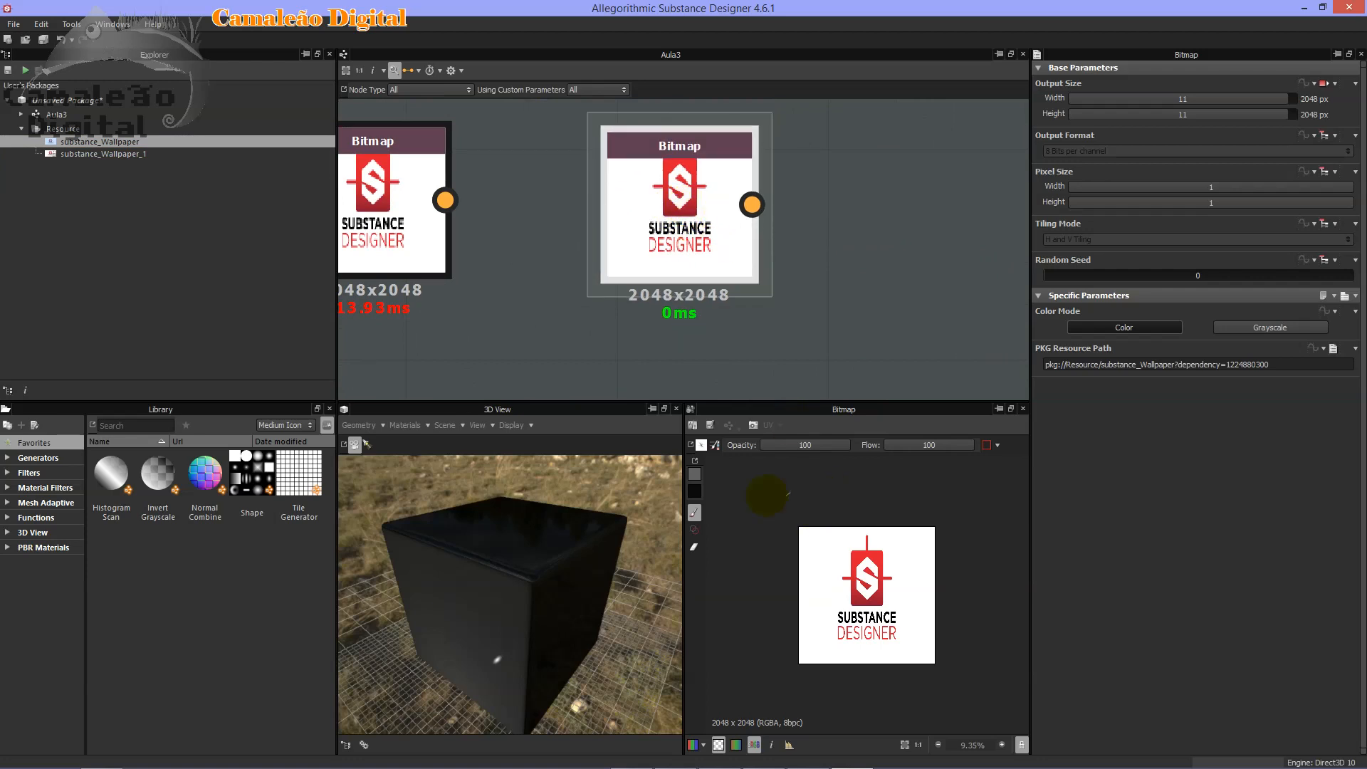
# Enlarge the 2D view of the bitmap by narrowing the 3D view and reducing the graph area's height.
pyautogui.scroll(-1, 665, 510)
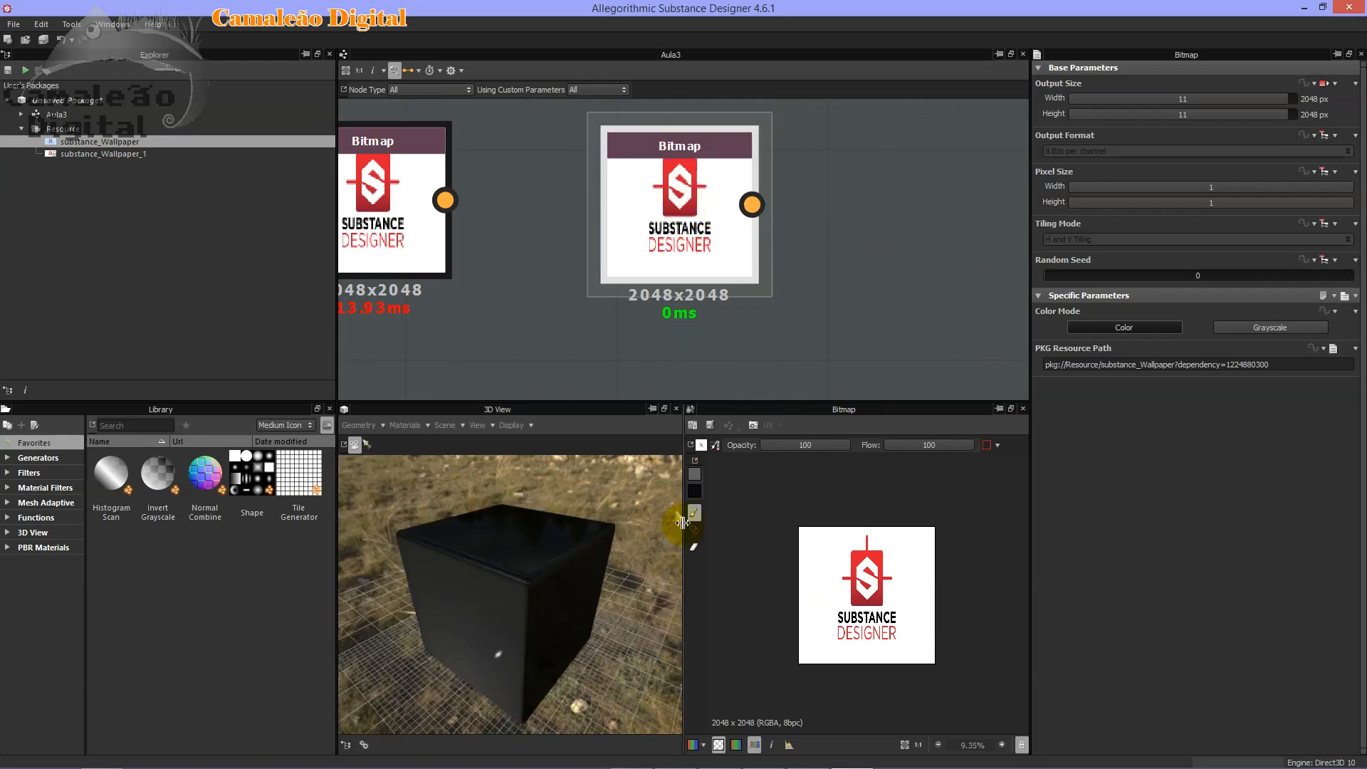
pyautogui.moveTo(682, 523); pyautogui.dragTo(468, 495)
pyautogui.moveTo(790, 403); pyautogui.dragTo(946, 571)
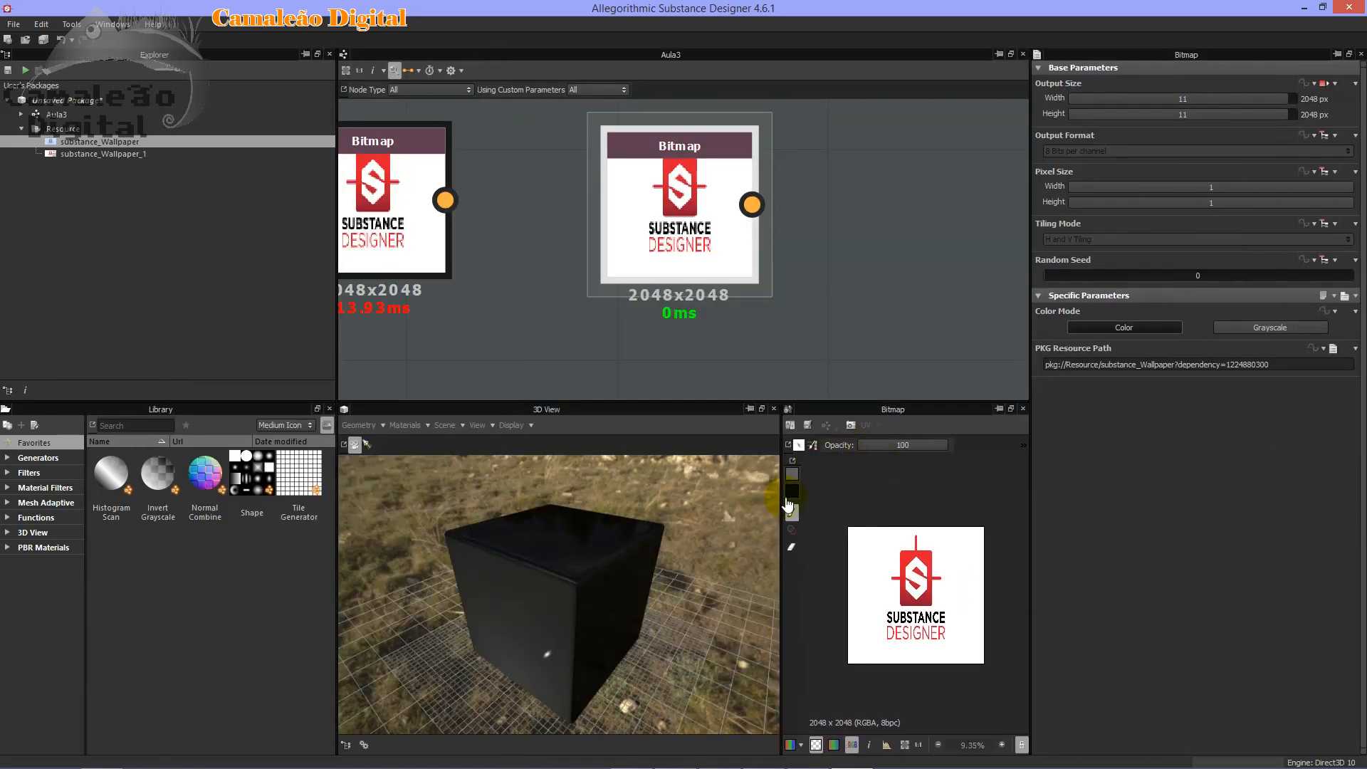
pyautogui.moveTo(786, 504); pyautogui.dragTo(528, 484)
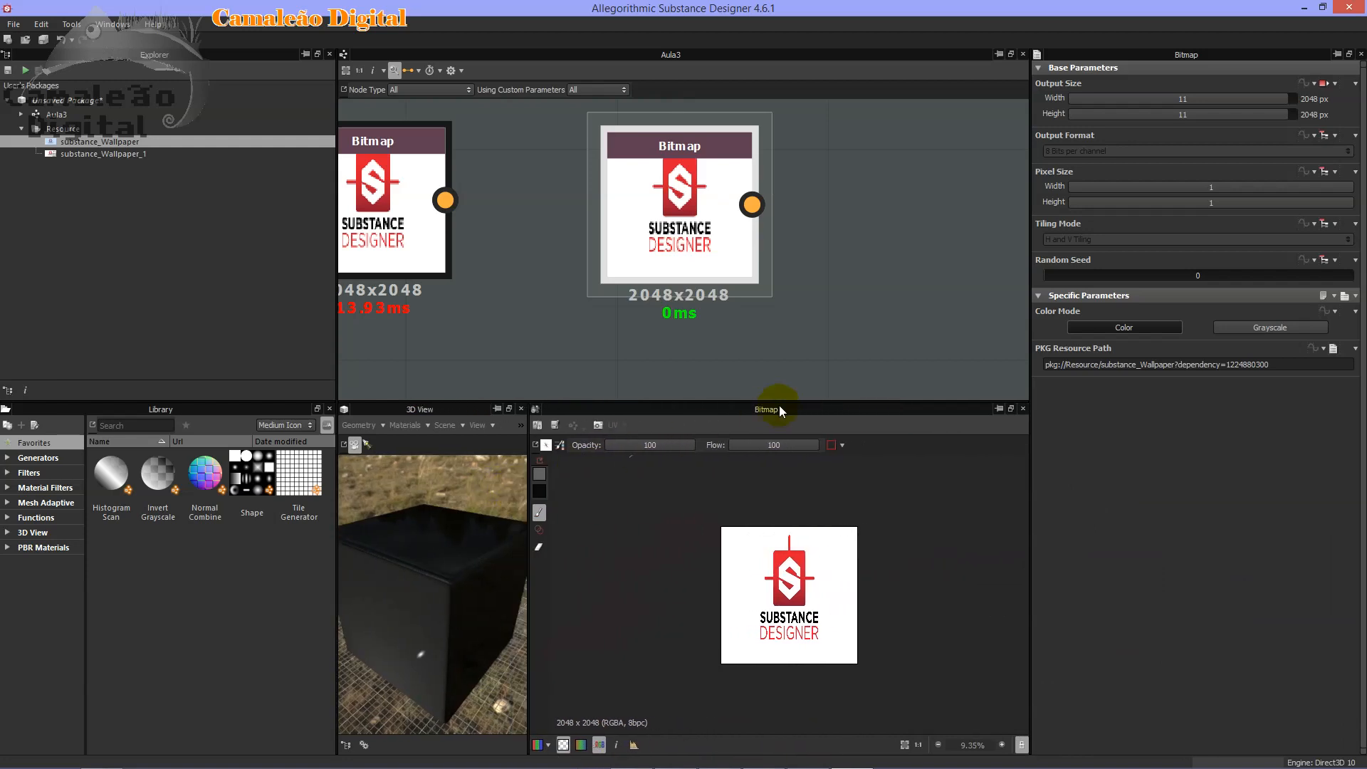
pyautogui.moveTo(779, 404); pyautogui.dragTo(772, 325)
pyautogui.scroll(2, 861, 510)
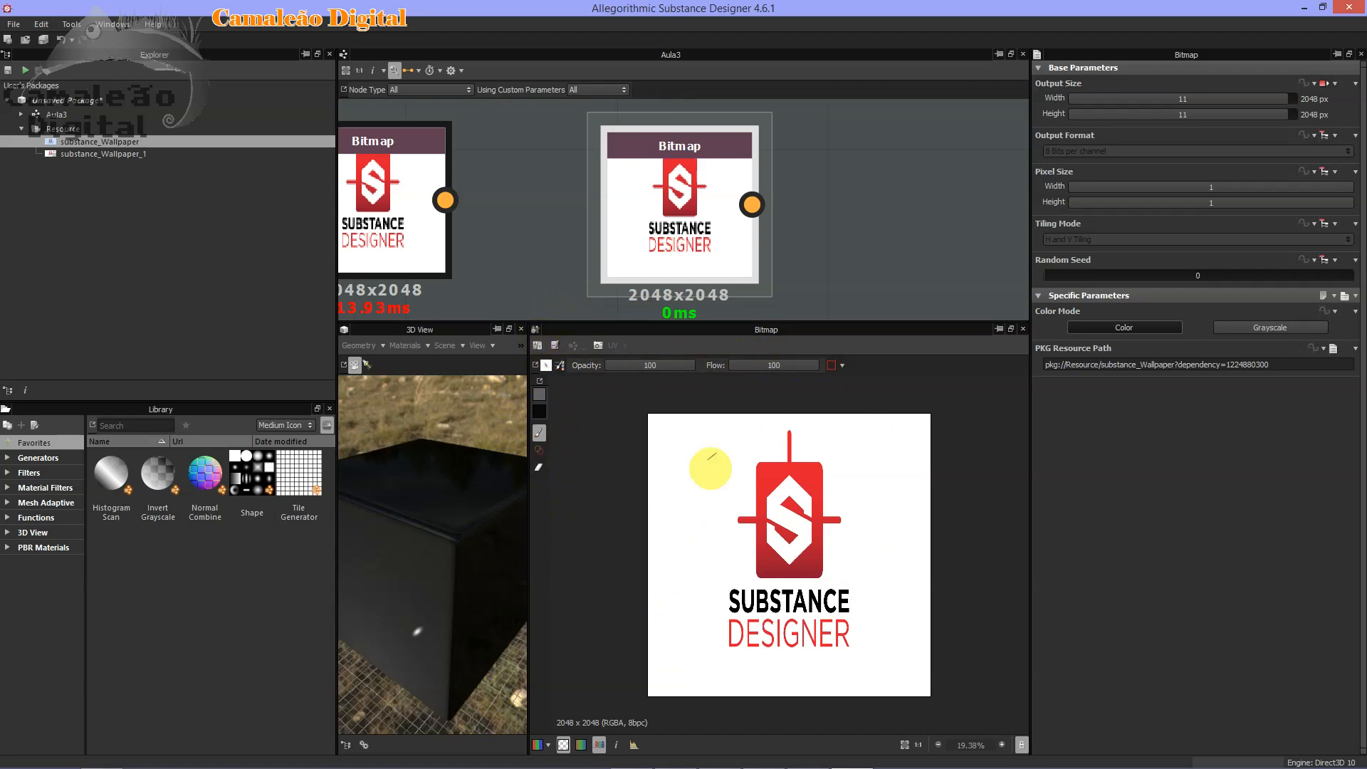
# Set the bitmap's primary paint colour to red and the secondary paint colour to a muted reddish brown.
pyautogui.click(543, 395)
pyautogui.moveTo(679, 437); pyautogui.dragTo(669, 438)
pyautogui.click(914, 401)
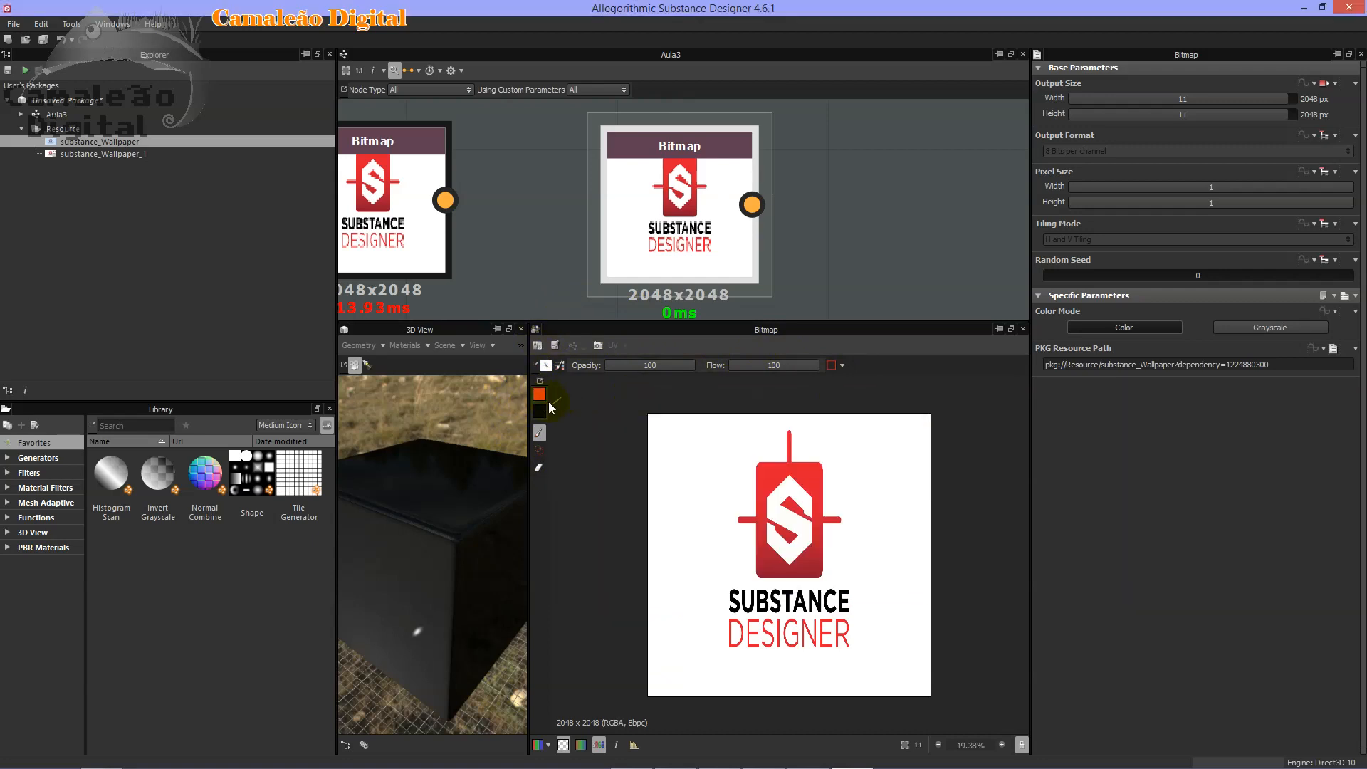
pyautogui.click(539, 394)
pyautogui.click(644, 476)
pyautogui.click(621, 518)
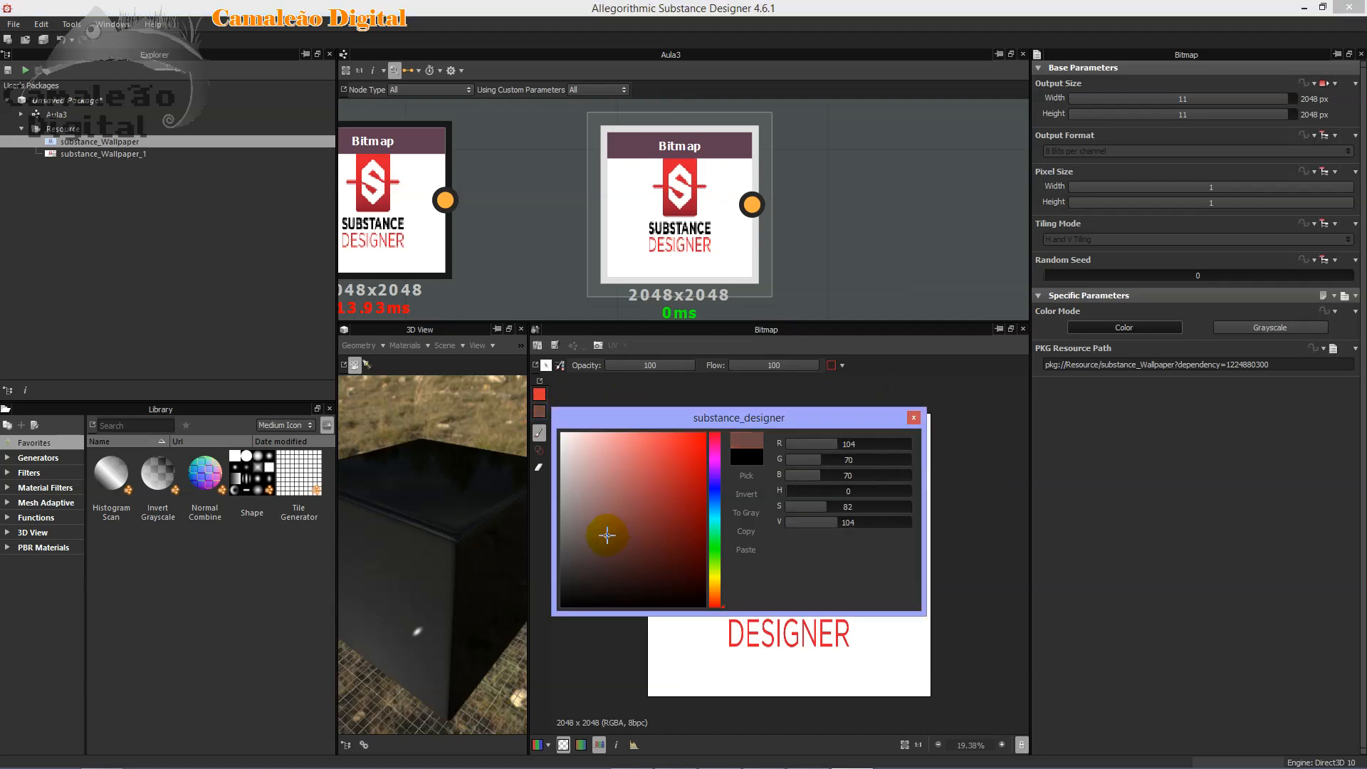
pyautogui.click(913, 418)
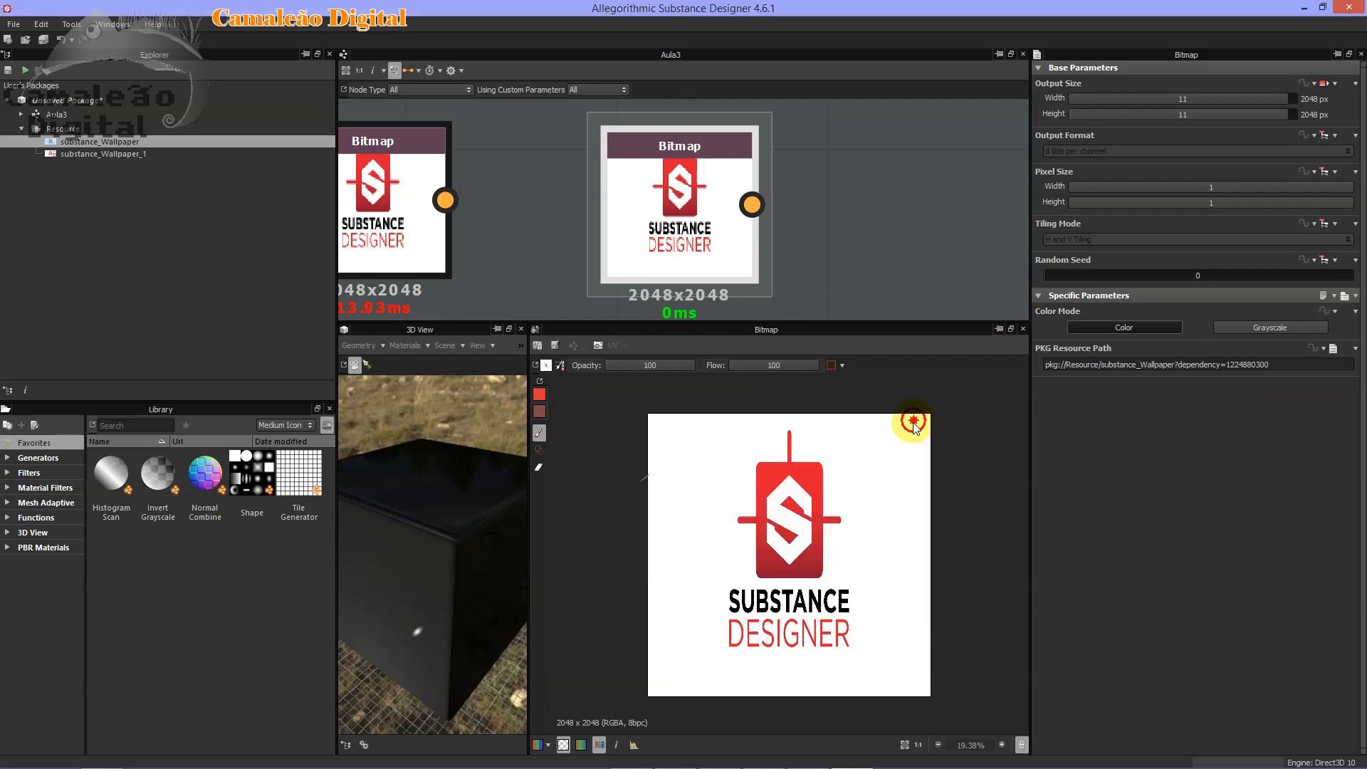
# Switch between the painting tools for the imported bitmap, including the brush and the eraser.
pyautogui.click(540, 433)
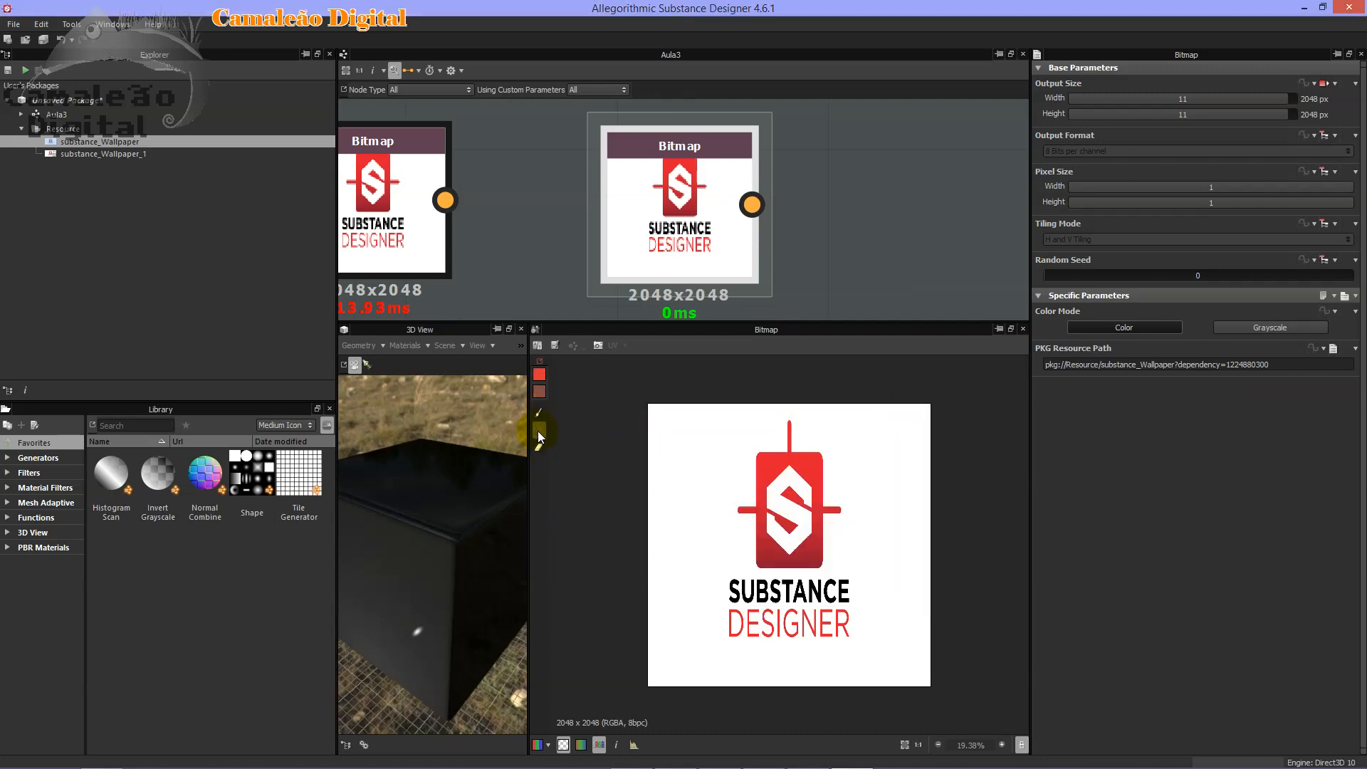
pyautogui.click(540, 432)
pyautogui.click(540, 468)
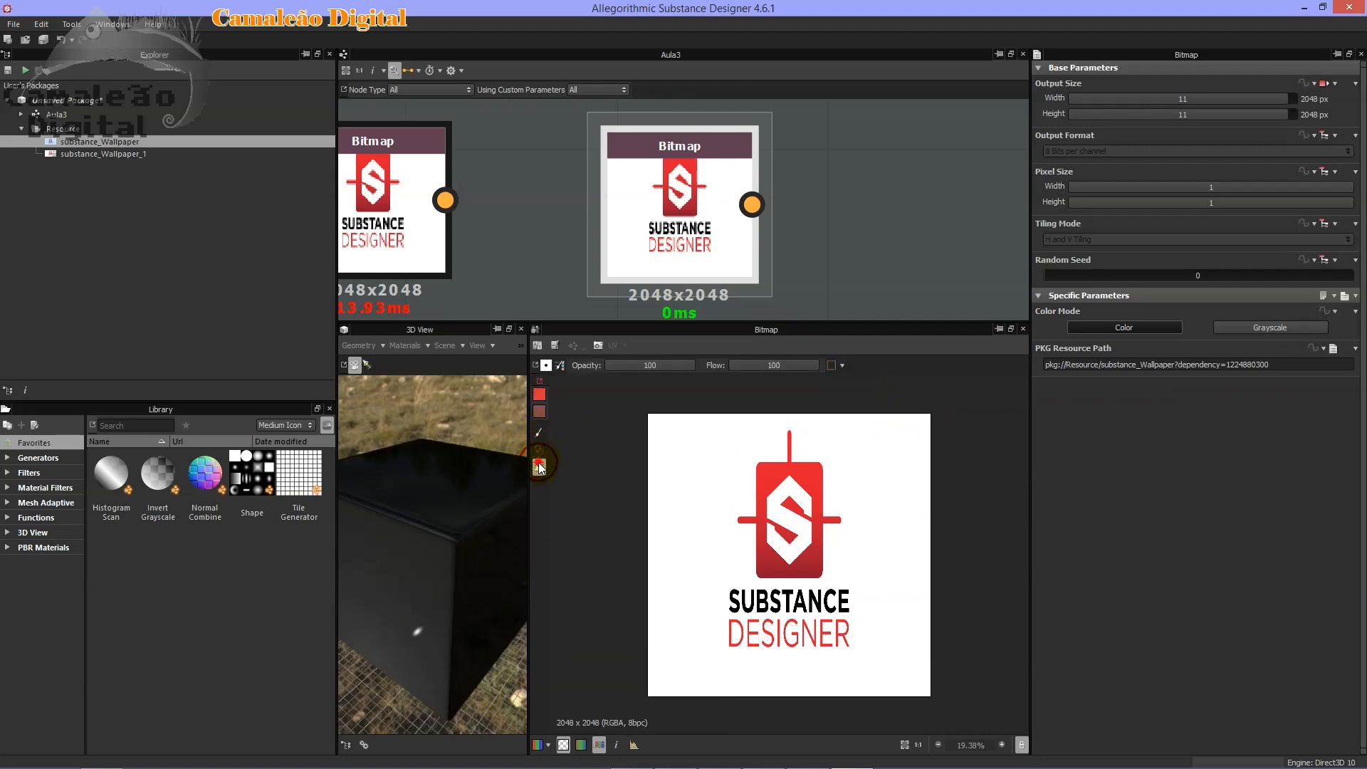
pyautogui.click(539, 436)
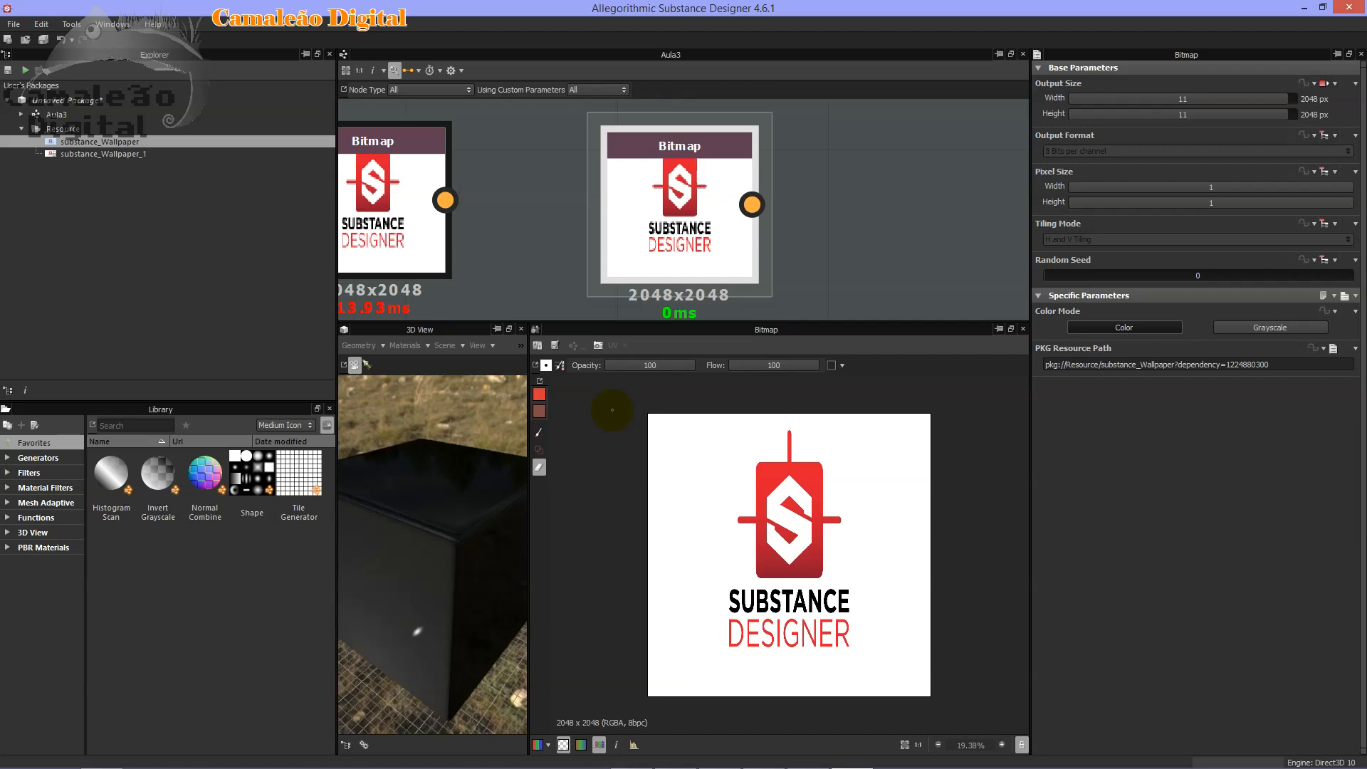
# Select the linked bitmap's node in the graph to inspect its options in the 2D view.
pyautogui.moveTo(600, 229); pyautogui.dragTo(714, 199, button='middle')
pyautogui.click(601, 173)
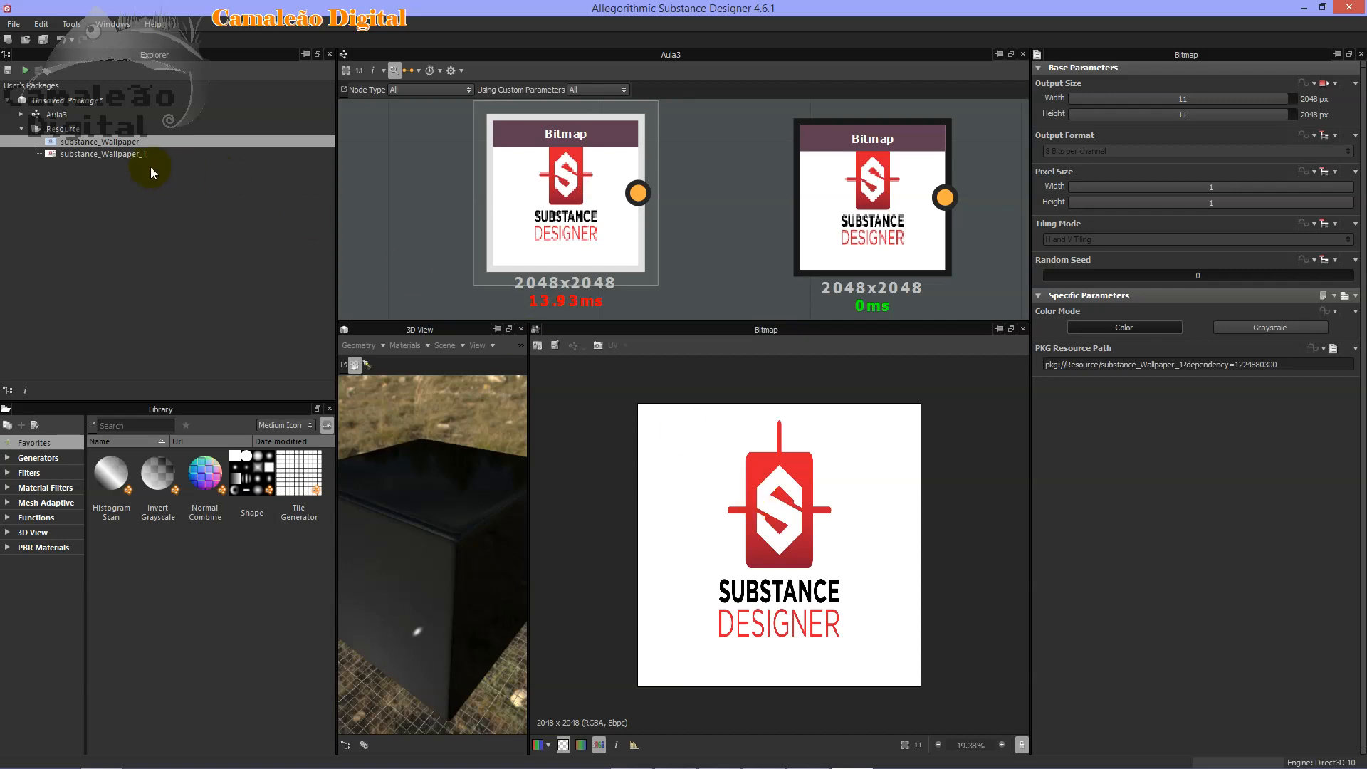
# Import the Triangulo SVG file as embedded vector graphics into the Resource folder.
pyautogui.rightClick(75, 129)
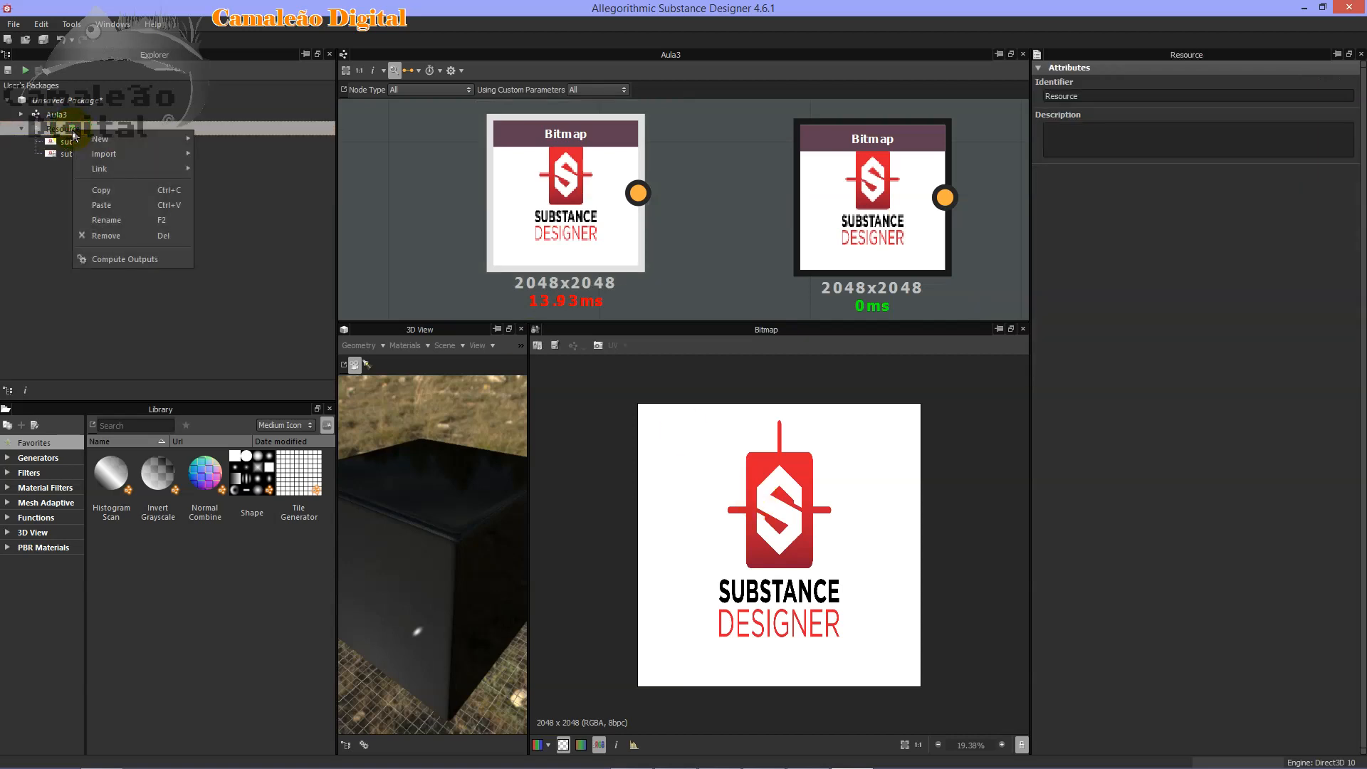
pyautogui.moveTo(130, 151)
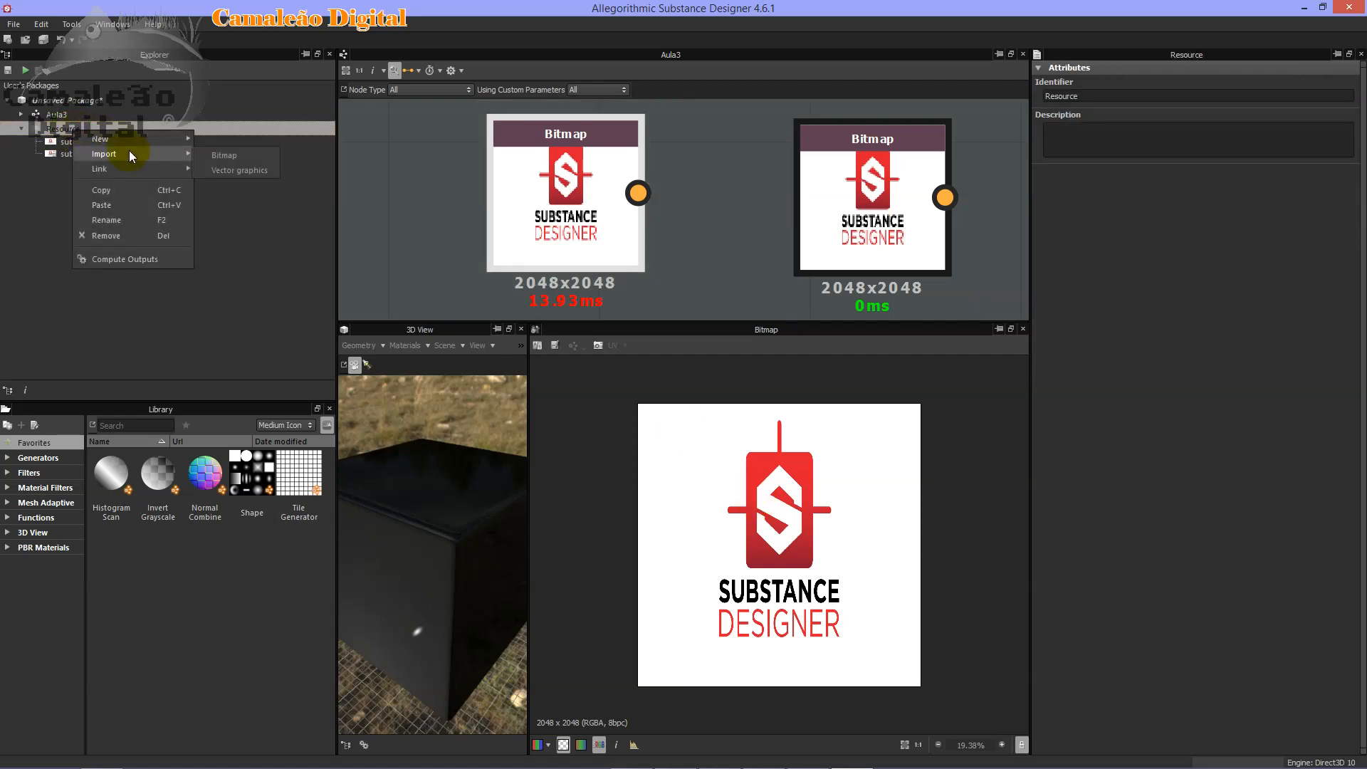
pyautogui.click(265, 173)
pyautogui.click(517, 236)
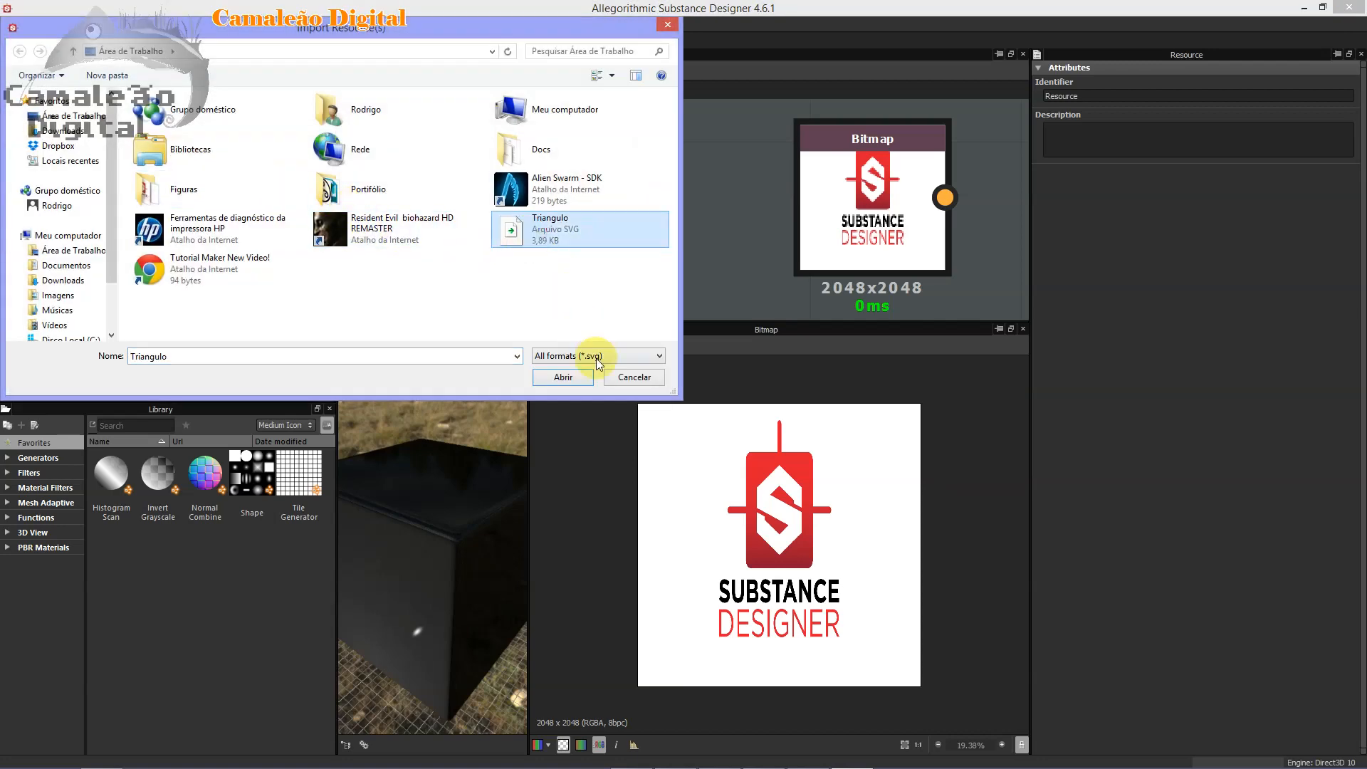
pyautogui.click(568, 377)
# Add the Triangulo SVG file to the Resource folder again, as linked vector graphics.
pyautogui.rightClick(84, 128)
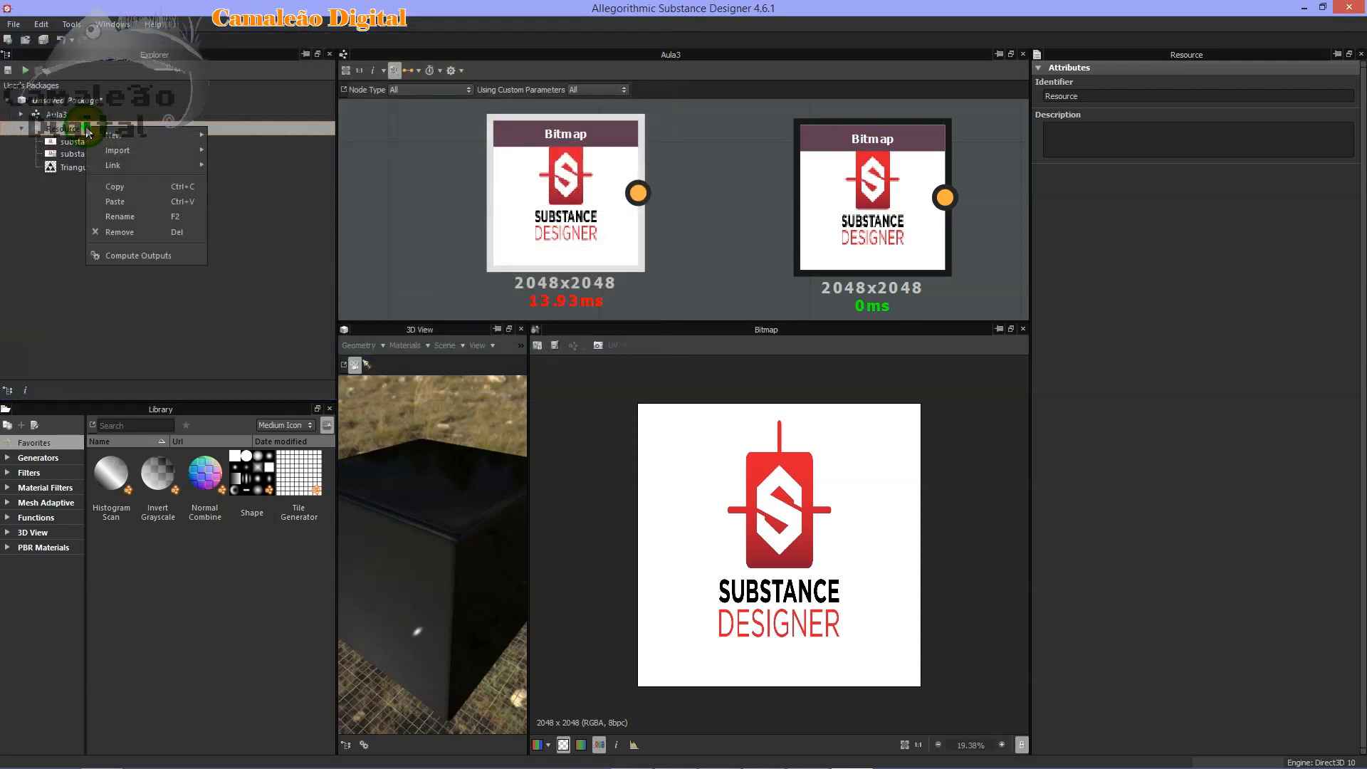
pyautogui.moveTo(138, 158)
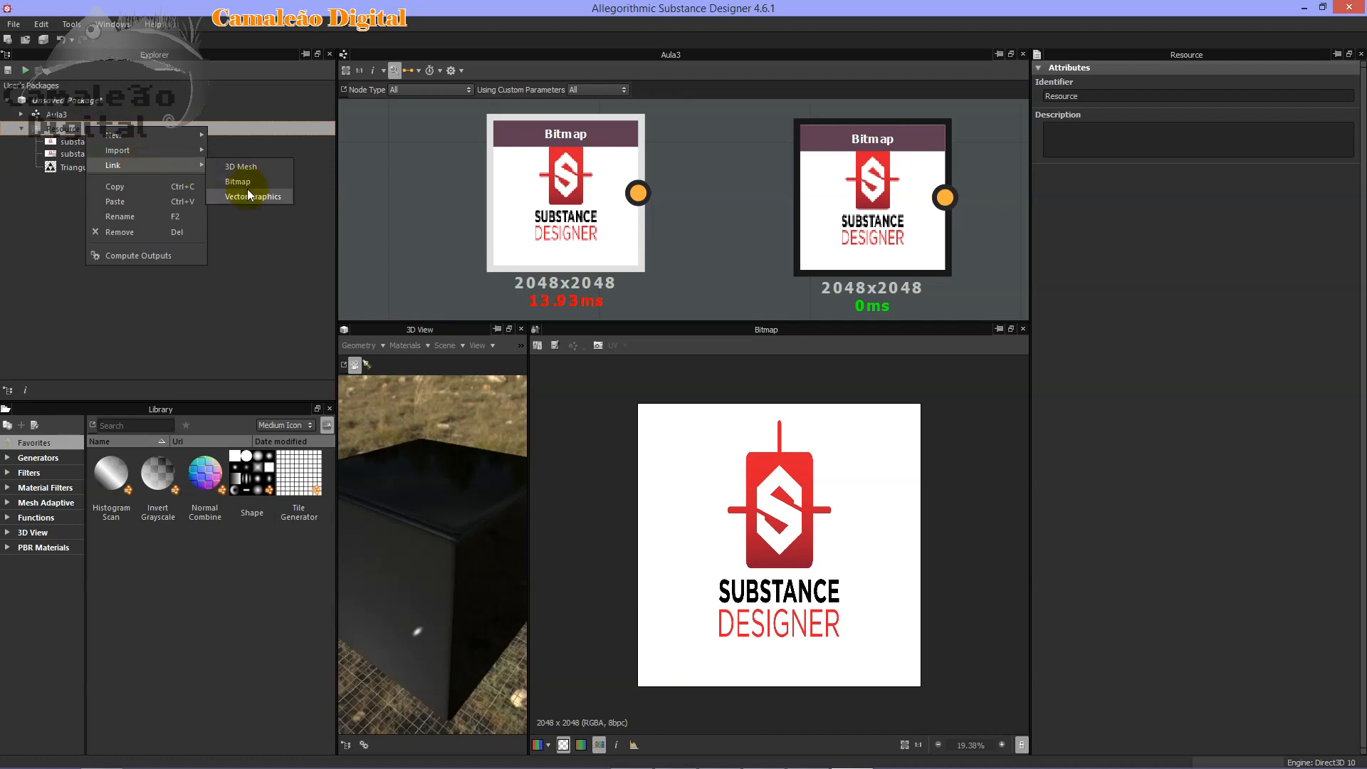
pyautogui.click(249, 195)
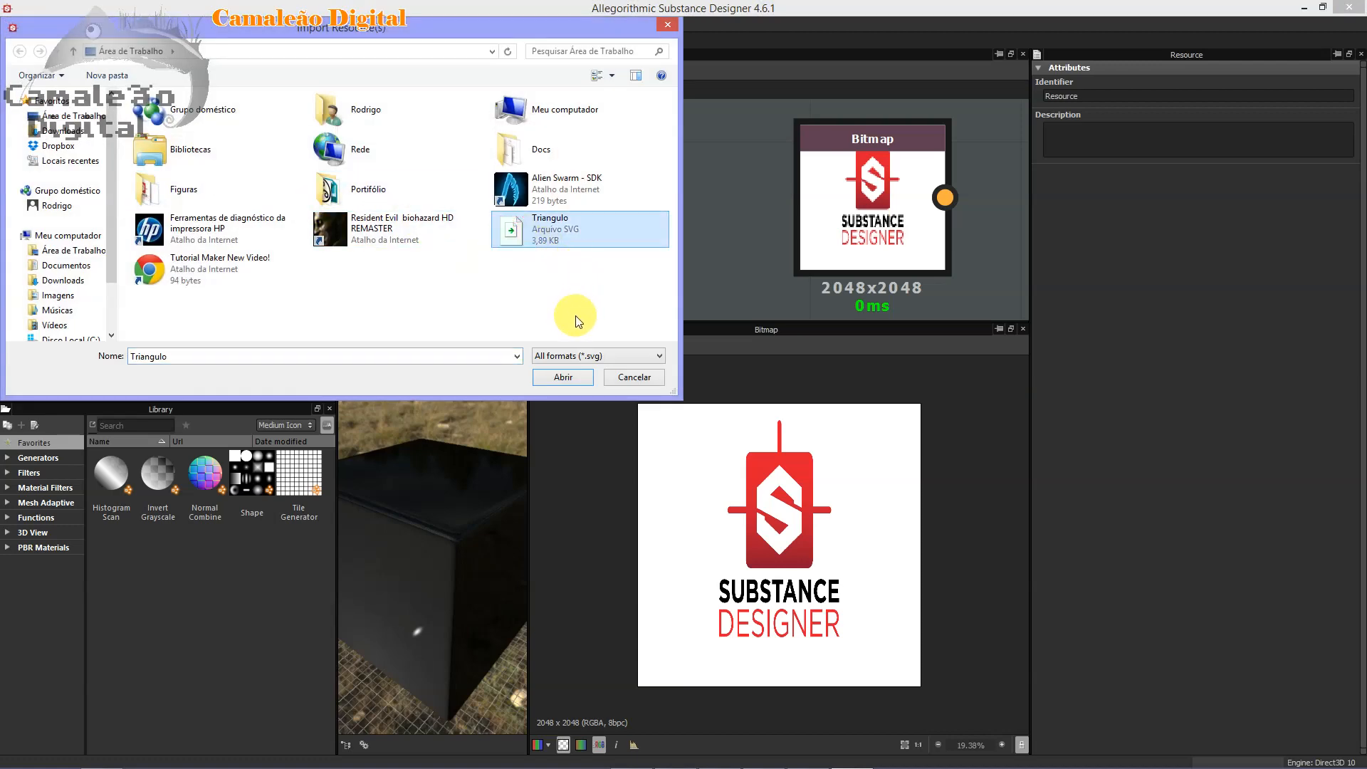
pyautogui.click(571, 380)
pyautogui.scroll(-5, 502, 277)
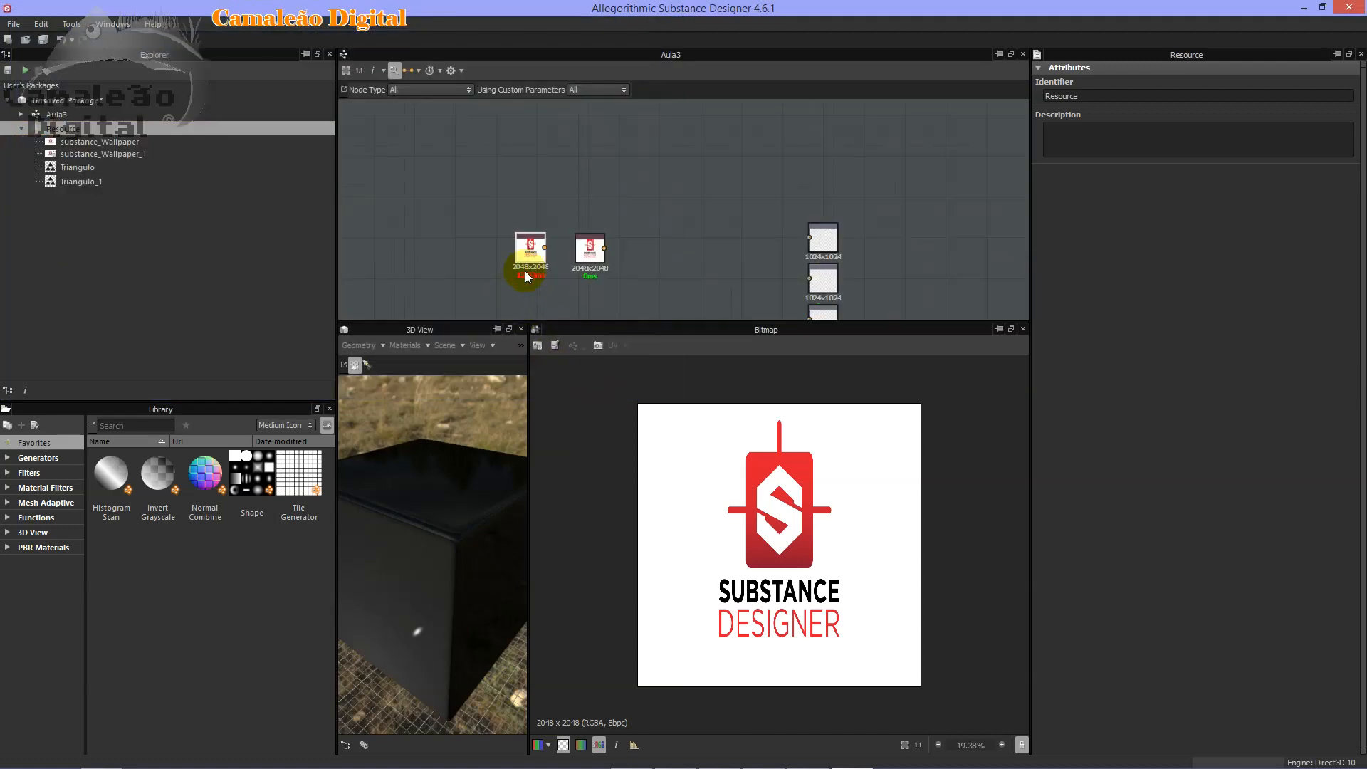
# Place the embedded Triangulo and linked Triangulo_1 vector resources as two SVG nodes above the bitmap nodes in the Aula3 graph.
pyautogui.moveTo(89, 167); pyautogui.dragTo(529, 207)
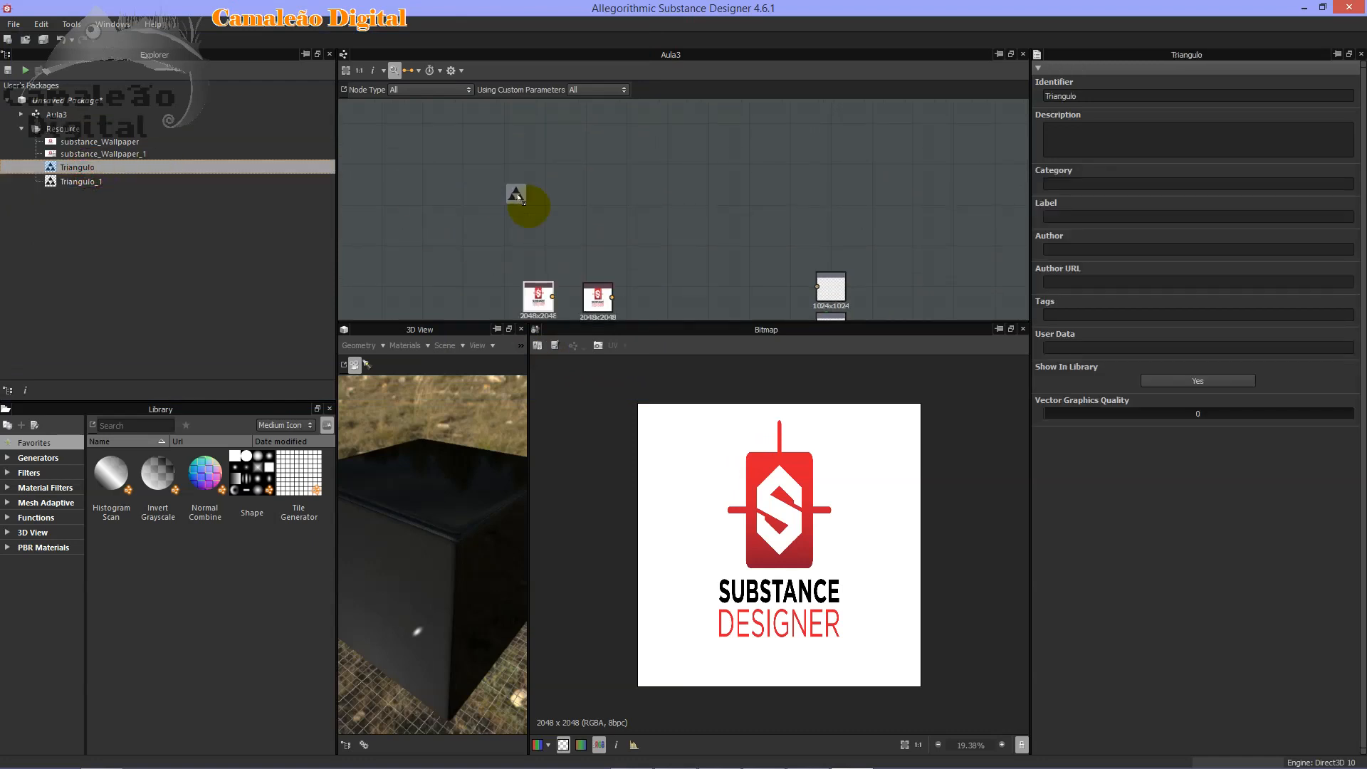
pyautogui.moveTo(82, 182); pyautogui.dragTo(595, 205)
pyautogui.scroll(3, 592, 236)
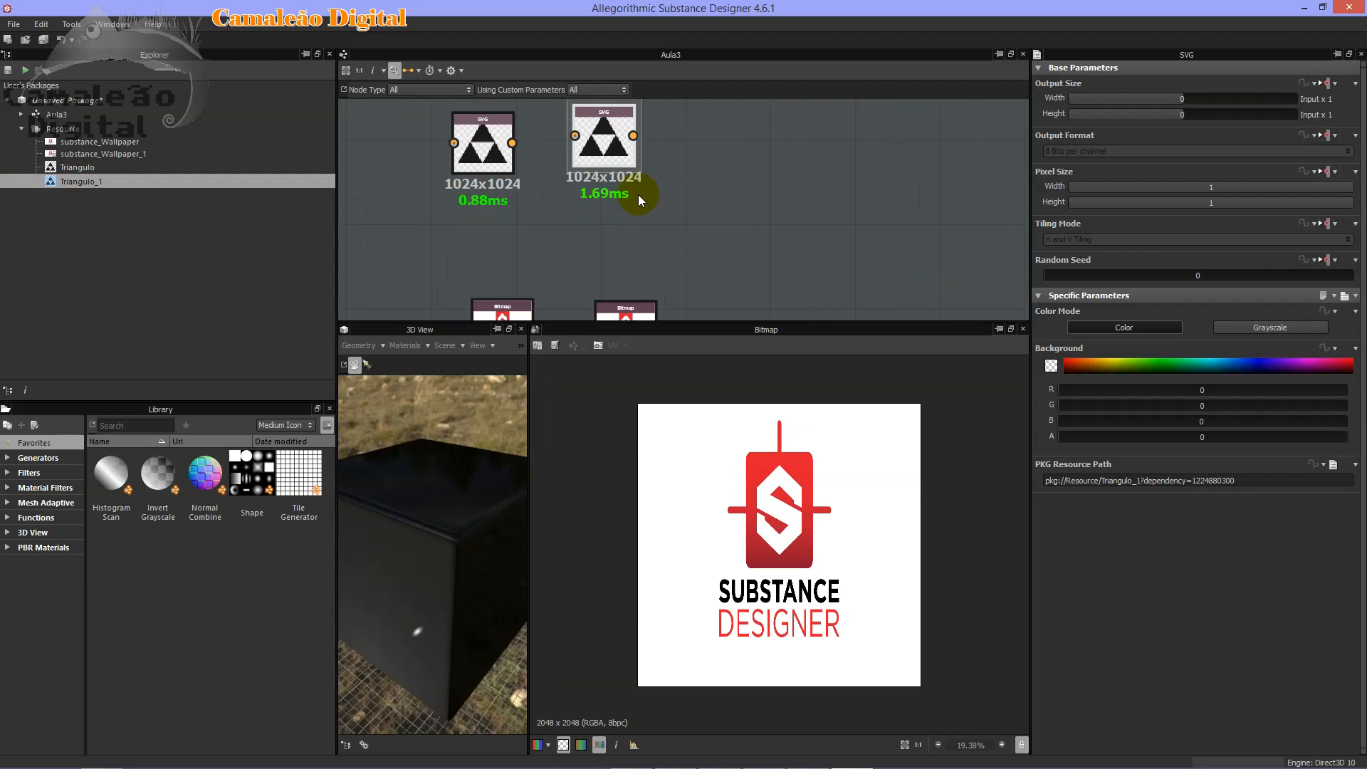
pyautogui.scroll(3, 639, 194)
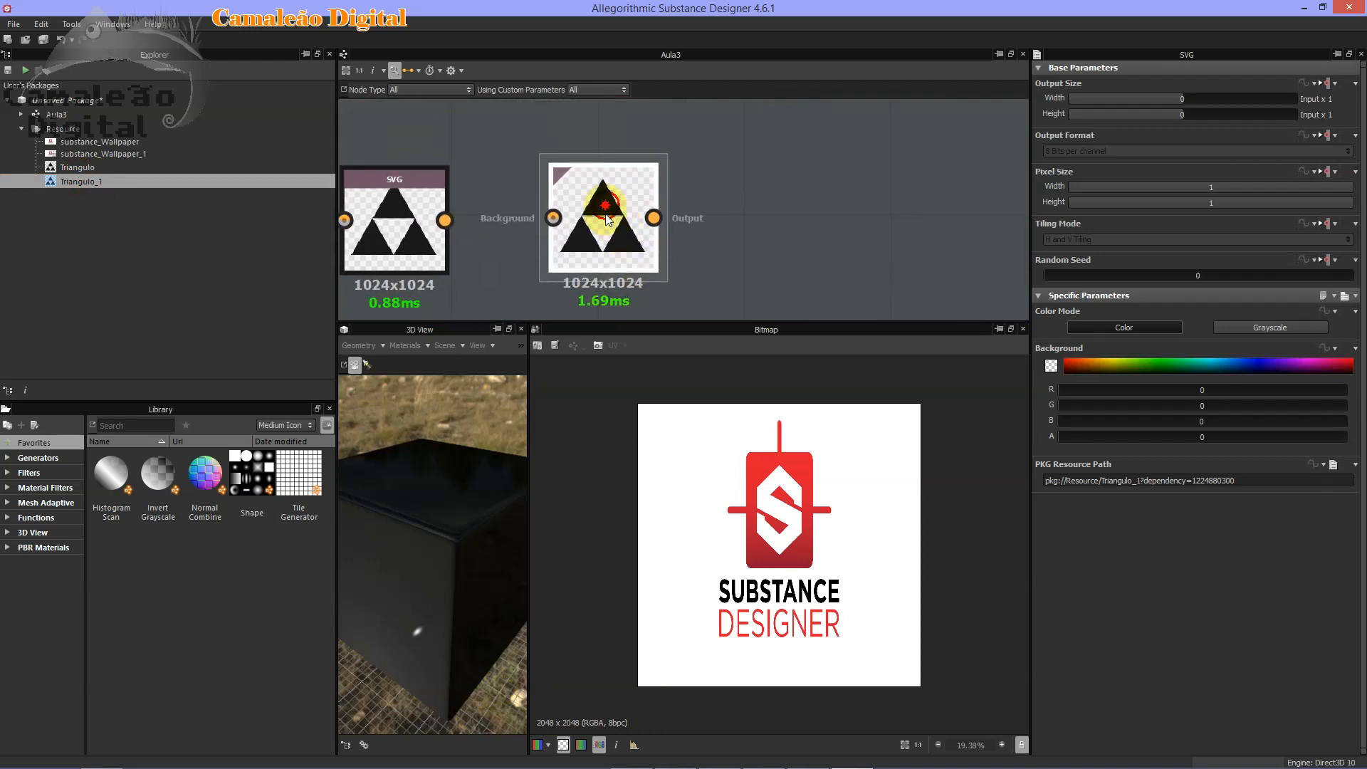
# Show the linked Triangulo_1 SVG node in the 2D view.
pyautogui.moveTo(489, 244); pyautogui.dragTo(638, 161, button='middle')
pyautogui.doubleClick(639, 161)
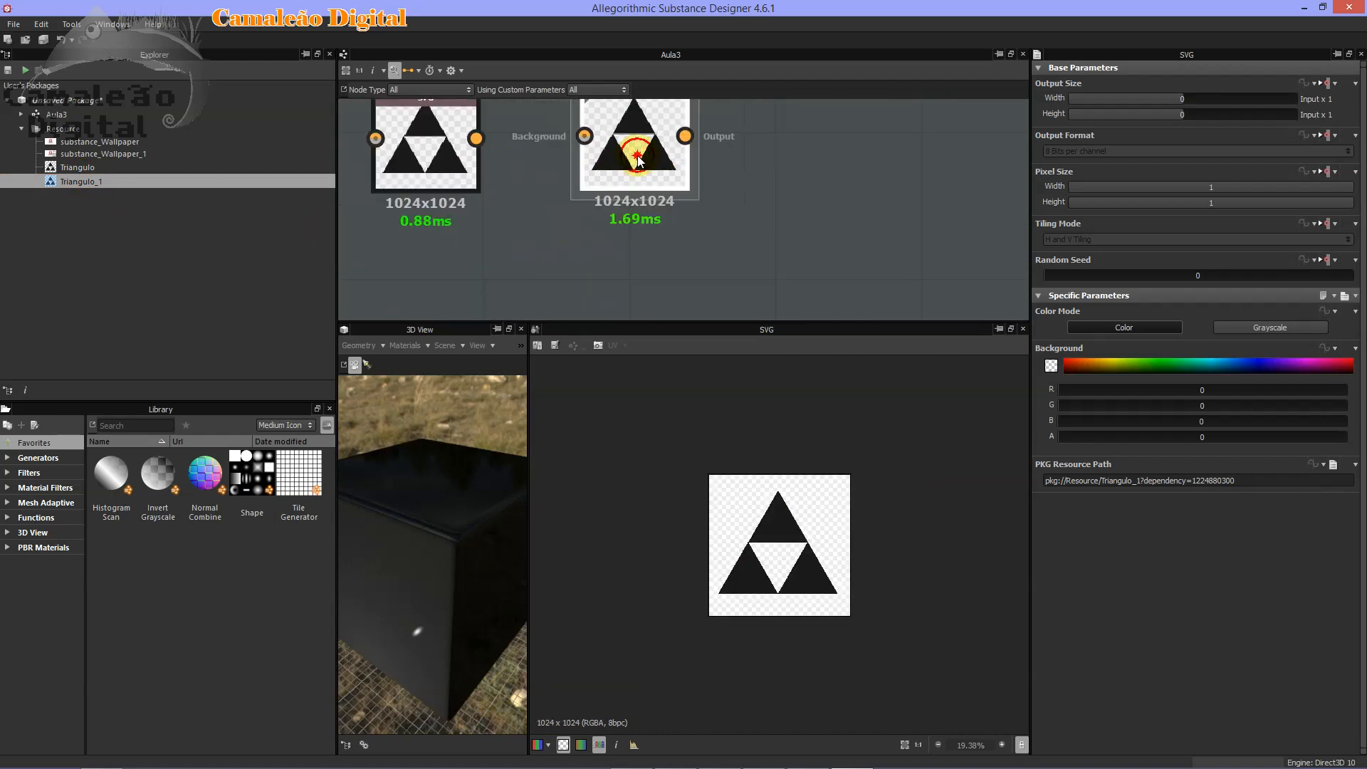
pyautogui.click(719, 425)
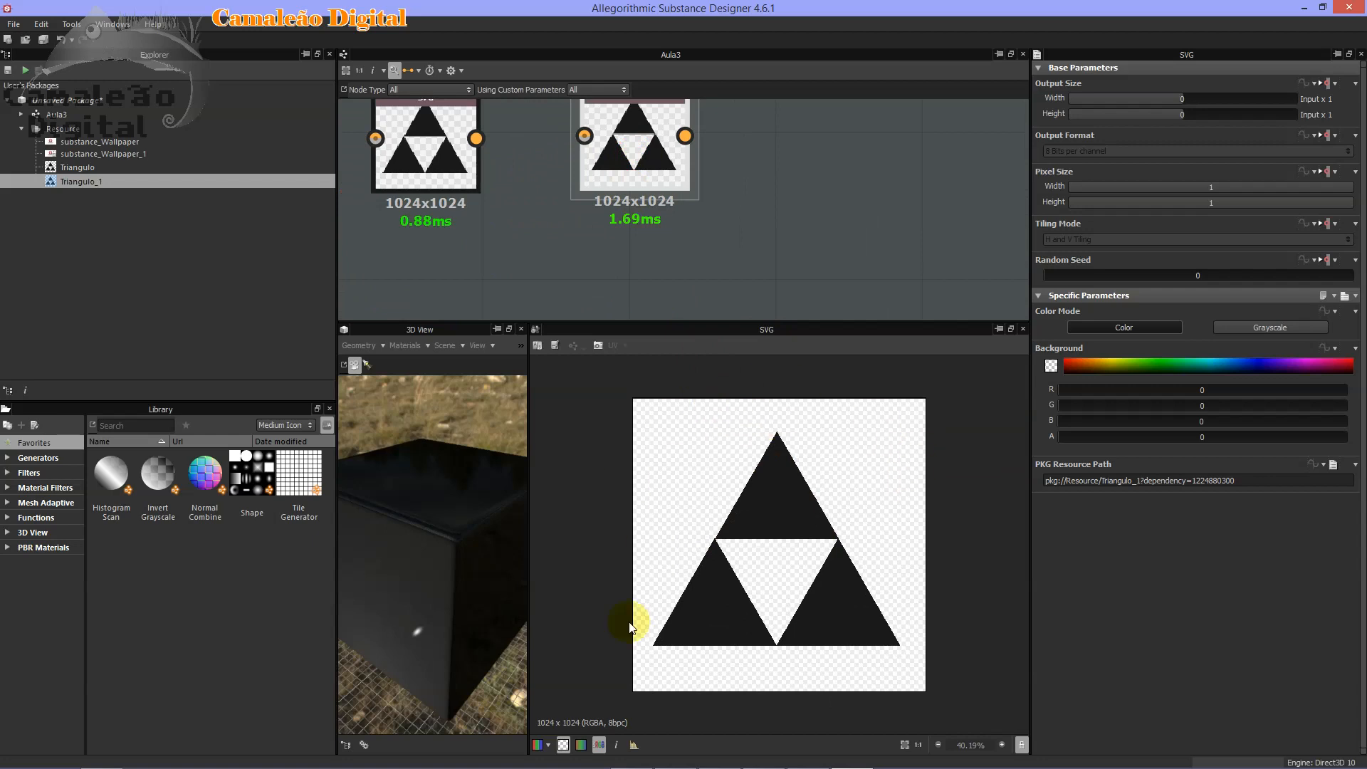
# Show the embedded Triangulo SVG node in the 2D view and switch between its vector editing tools.
pyautogui.doubleClick(461, 151)
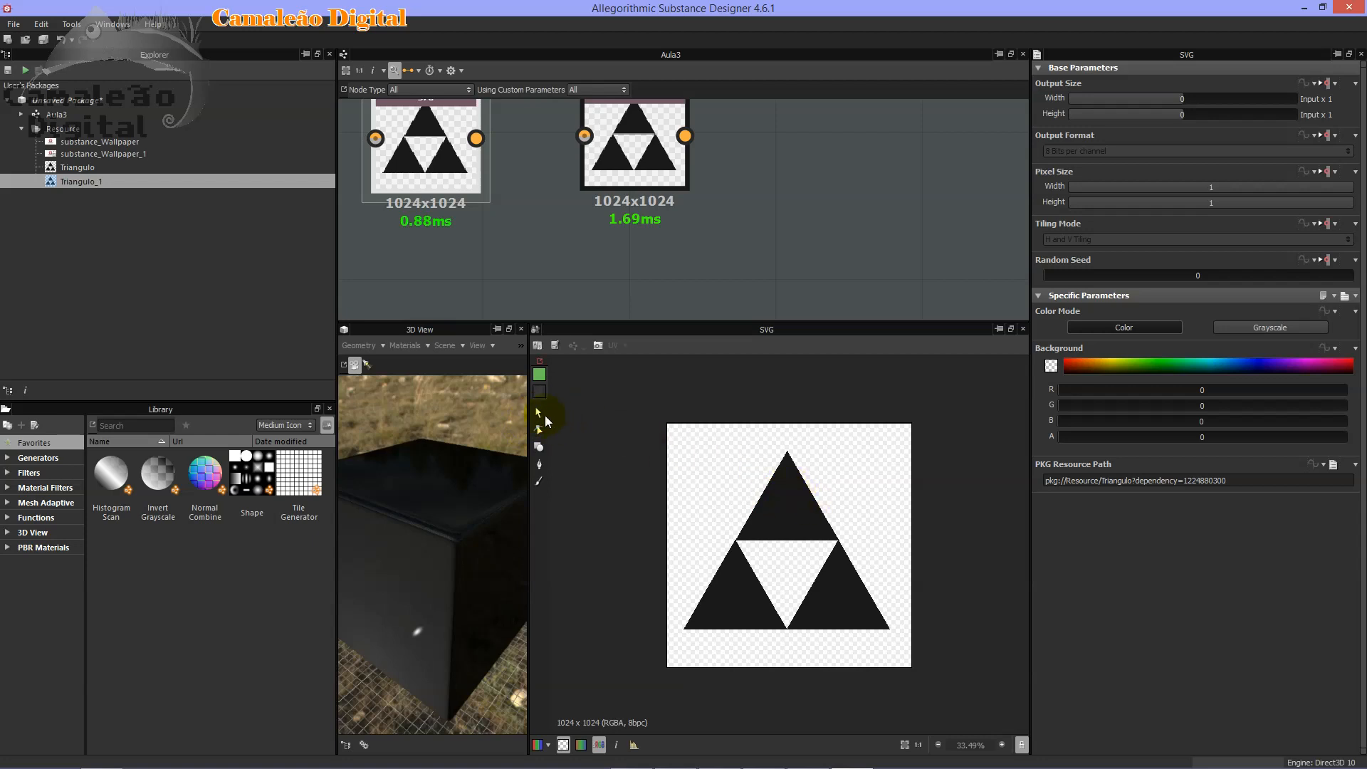
pyautogui.click(539, 413)
pyautogui.click(591, 460)
pyautogui.click(540, 431)
pyautogui.click(539, 413)
# Alternate between the linked and embedded SVG nodes to compare the editing options each offers.
pyautogui.click(641, 146)
pyautogui.click(436, 147)
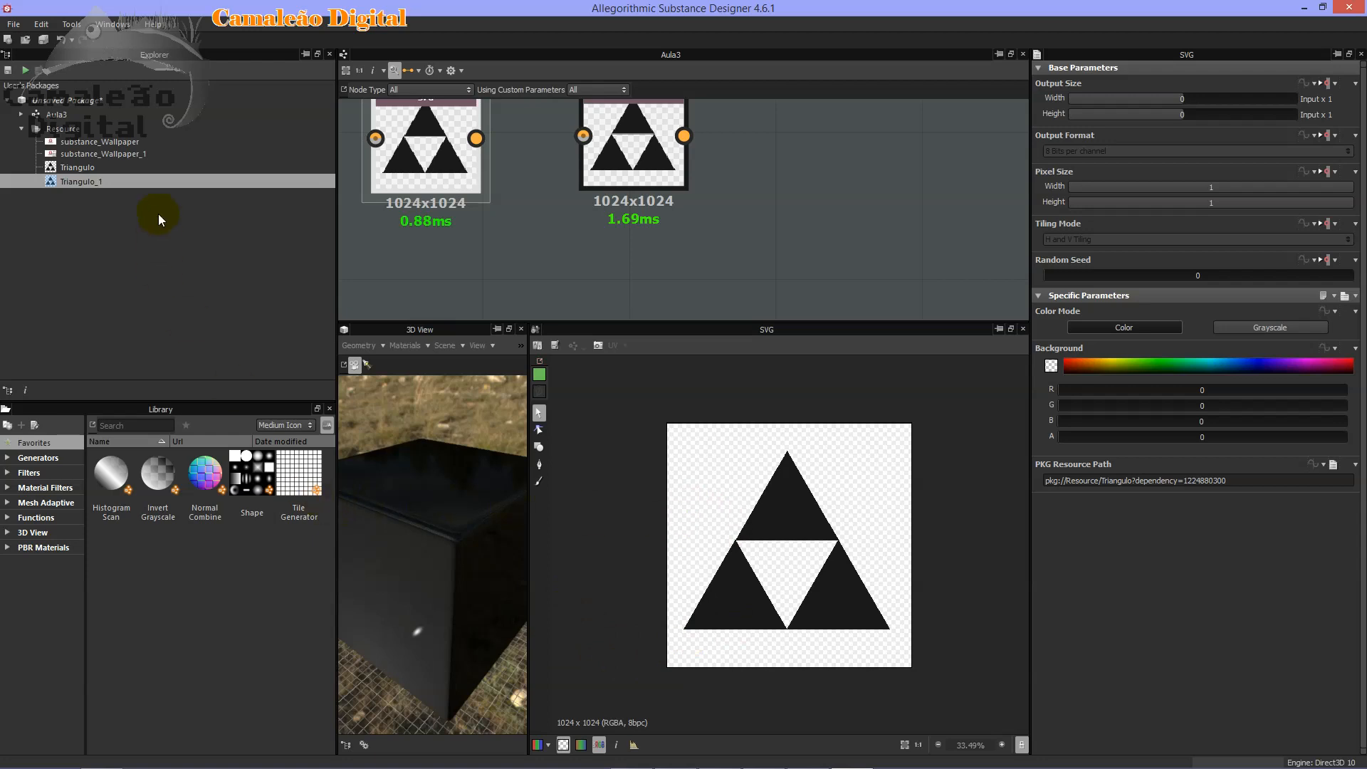
pyautogui.click(630, 146)
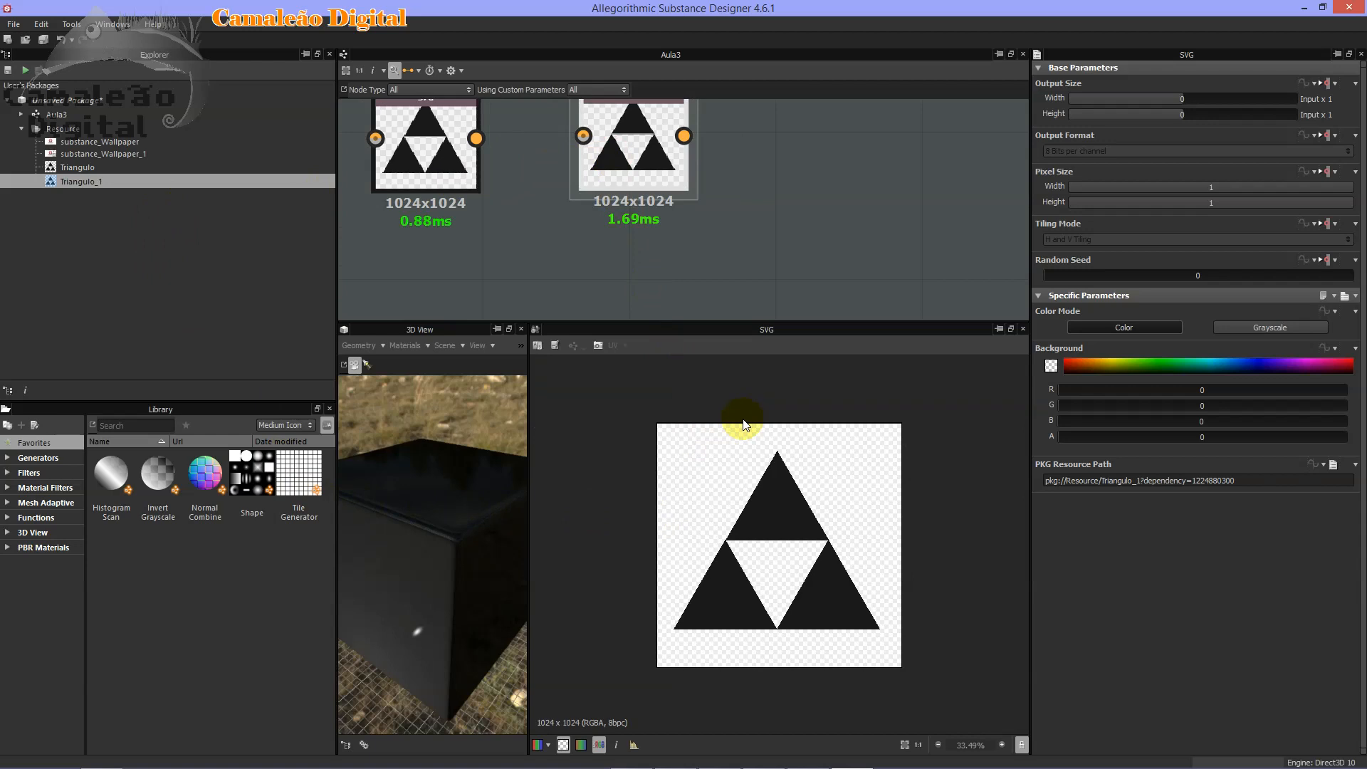
# Move the two SVG nodes together down the graph, close above the bitmap nodes.
pyautogui.scroll(-5, 728, 234)
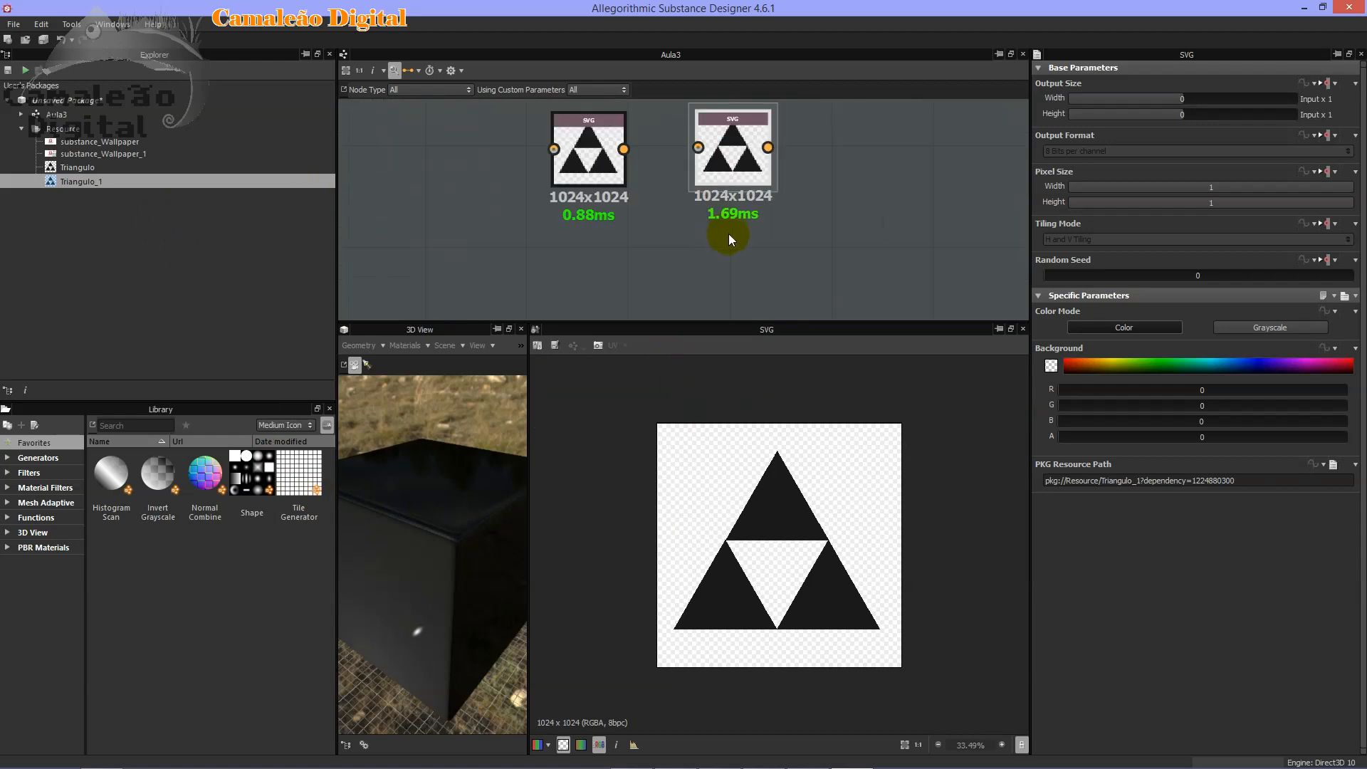
pyautogui.moveTo(749, 245); pyautogui.dragTo(684, 203, button='middle')
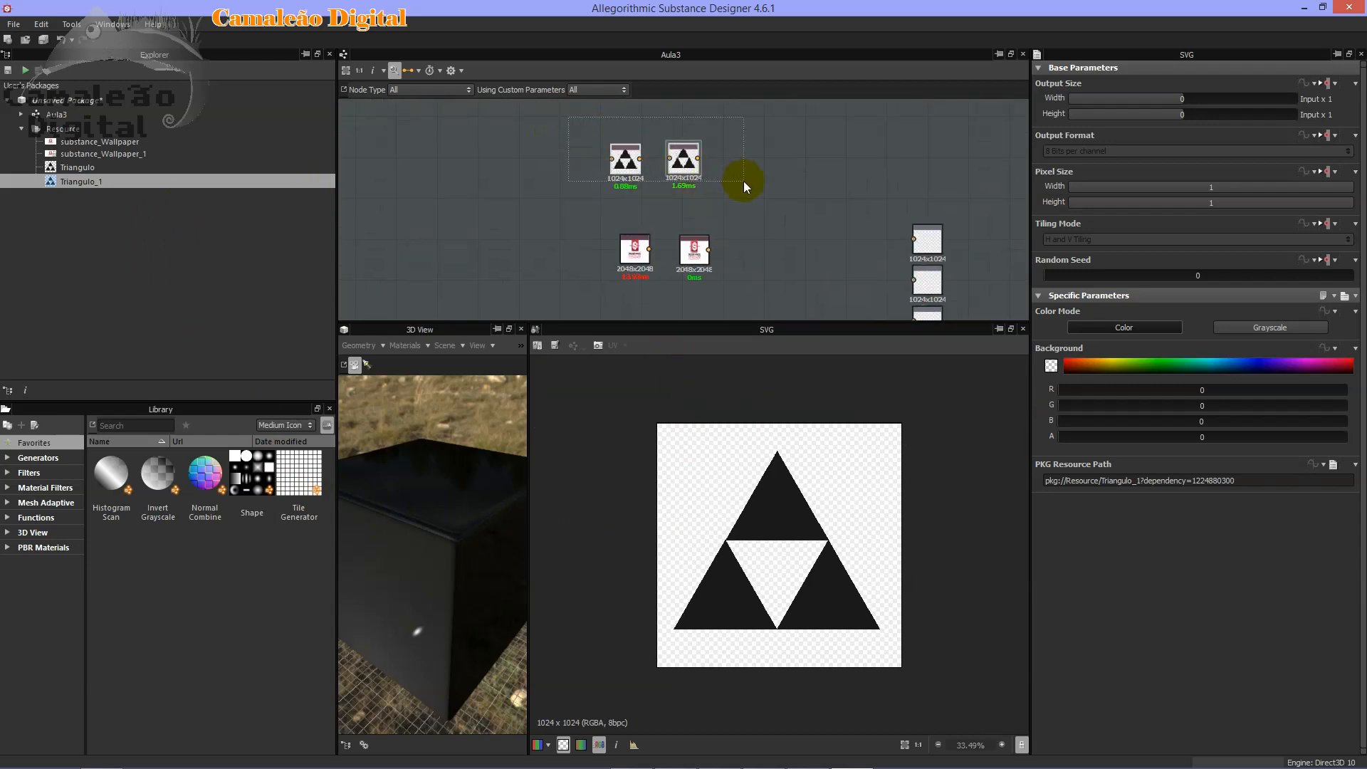
pyautogui.moveTo(690, 152); pyautogui.dragTo(703, 209)
pyautogui.scroll(4, 716, 204)
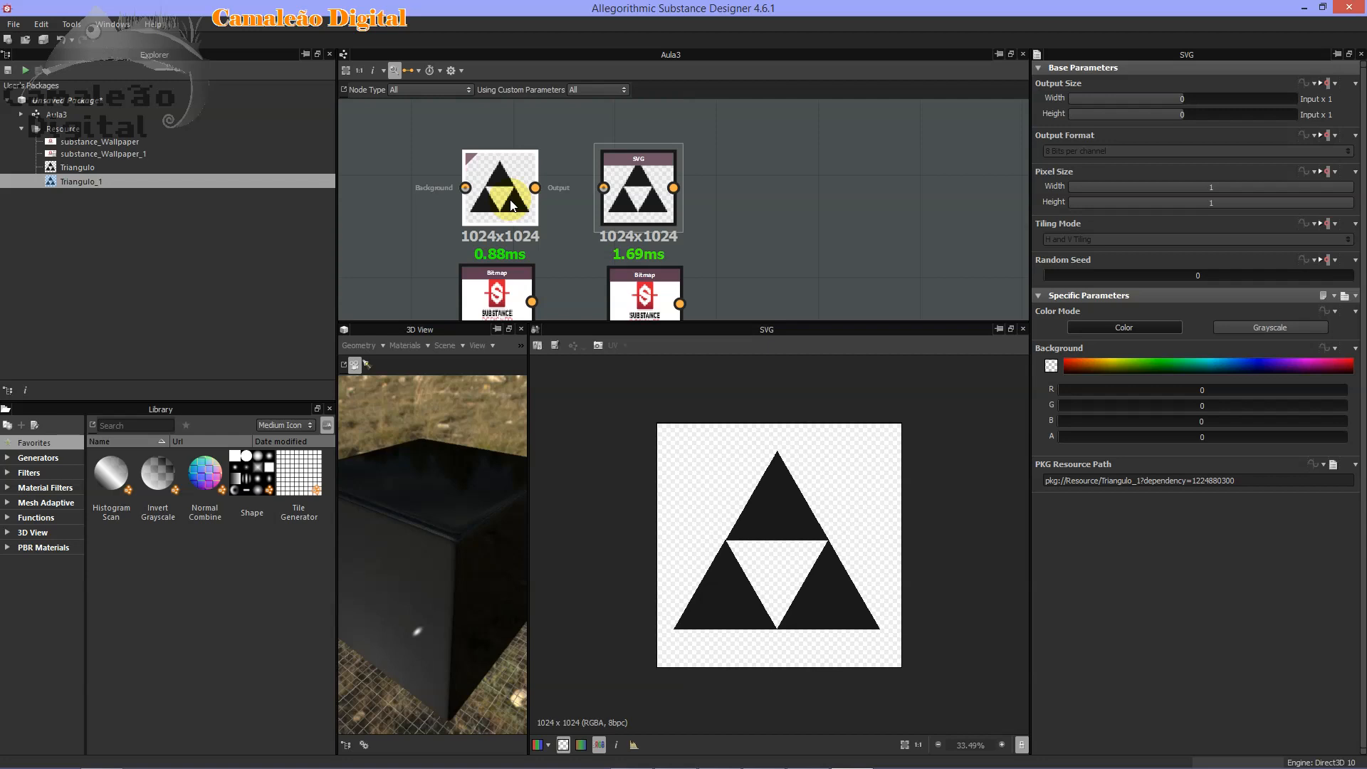
# Switch to the desktop and move the substance_Wallpaper and Triangulo source files together into another desktop folder.
pyautogui.click(1297, 10)
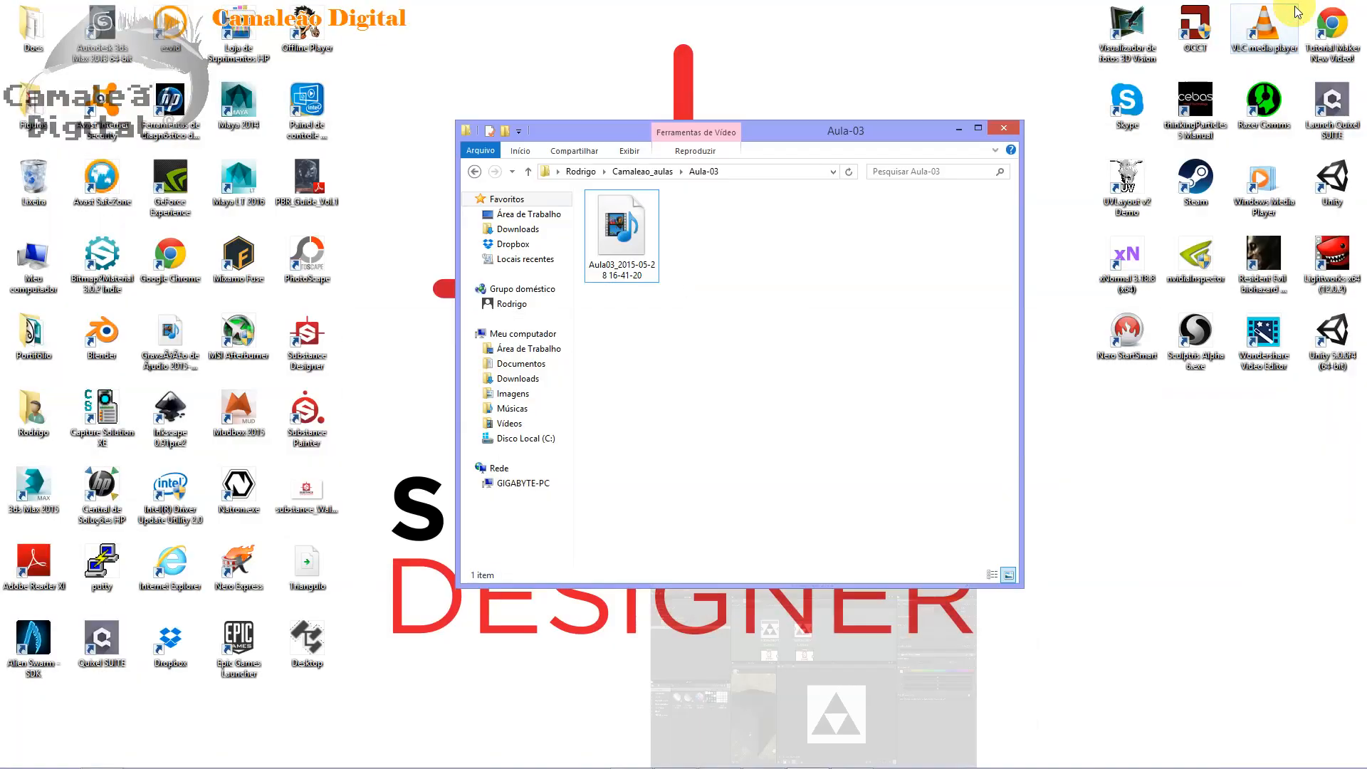
pyautogui.click(961, 130)
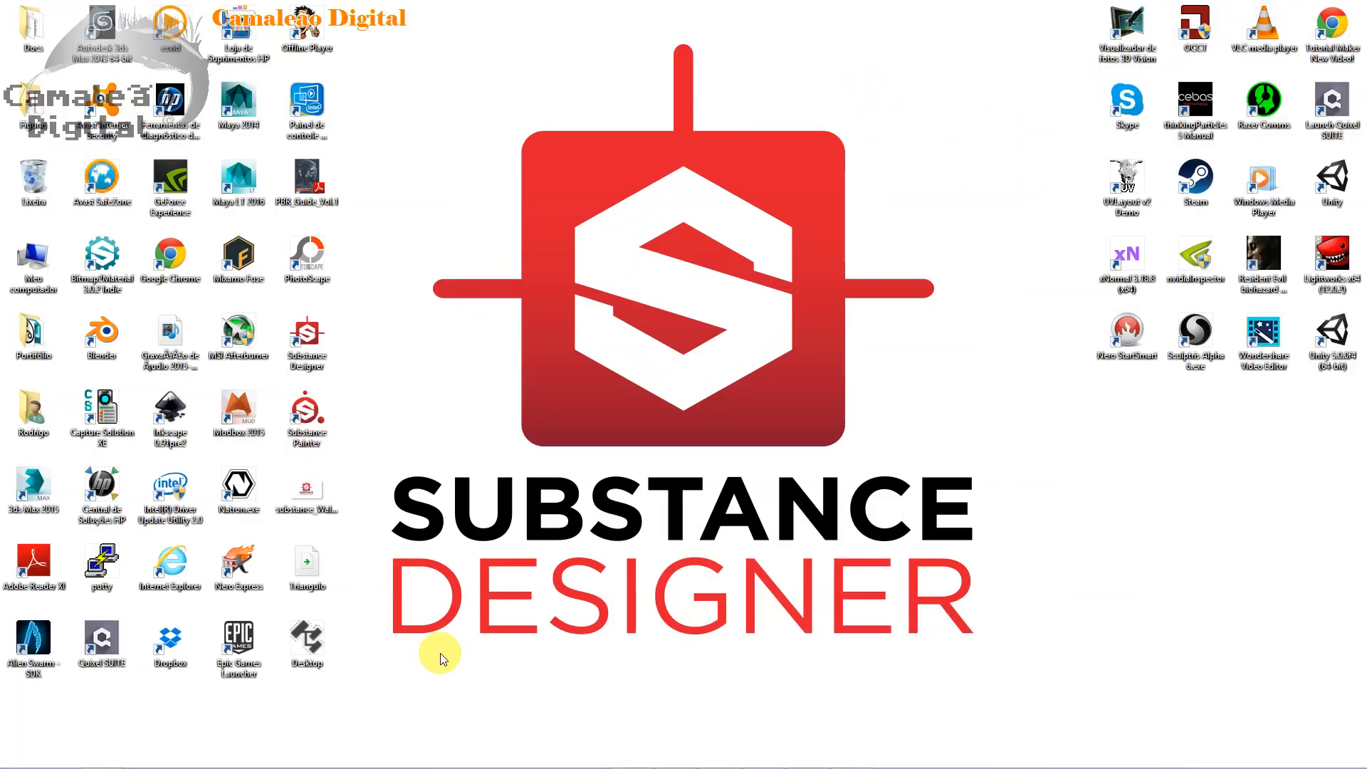
pyautogui.moveTo(391, 472); pyautogui.dragTo(306, 602)
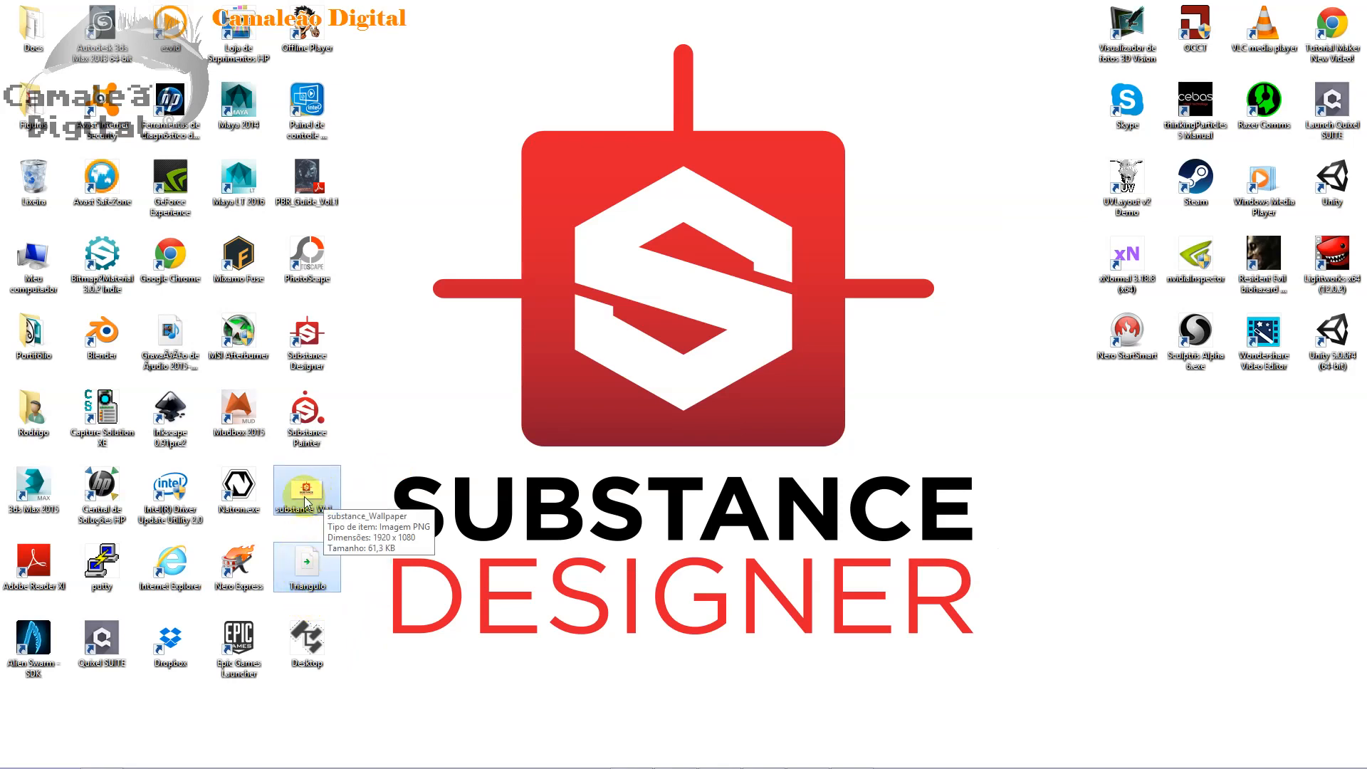
pyautogui.moveTo(392, 472); pyautogui.dragTo(295, 602)
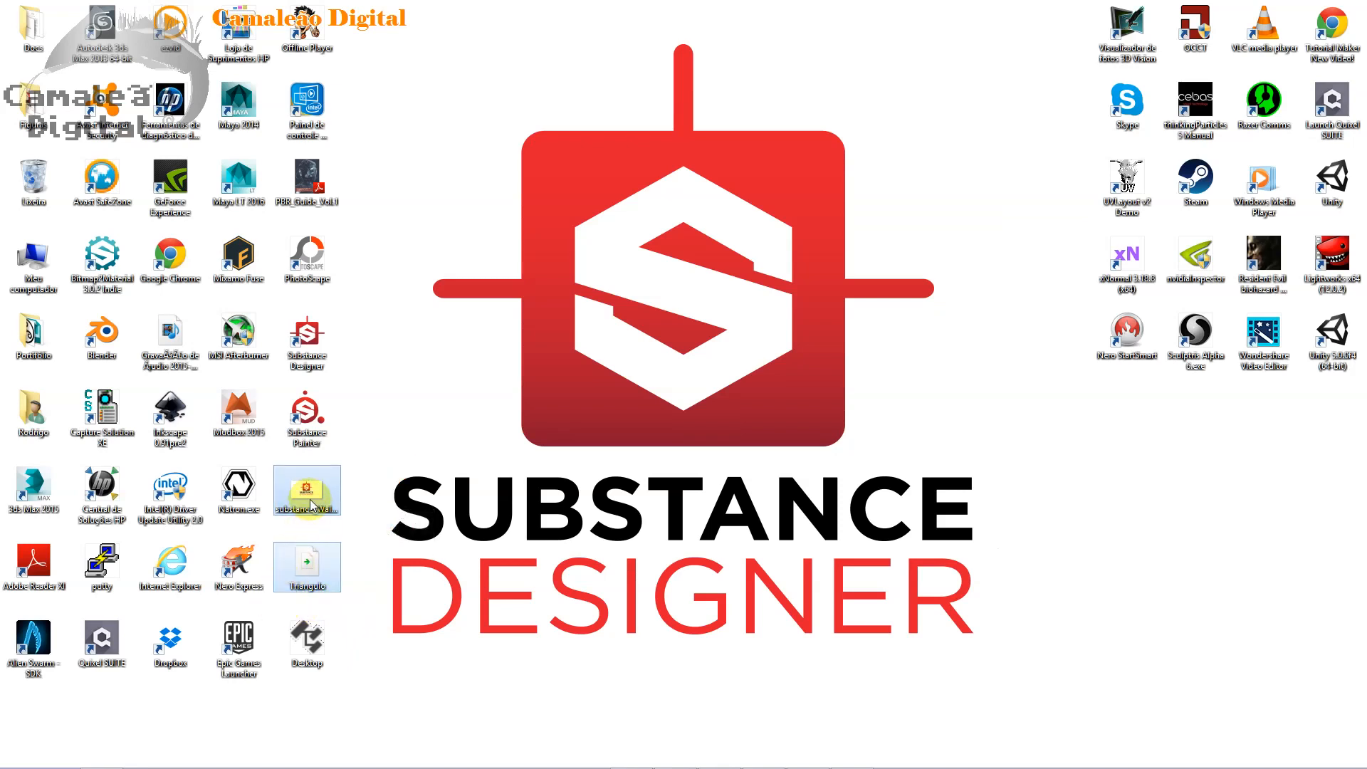
pyautogui.moveTo(307, 494); pyautogui.dragTo(34, 107)
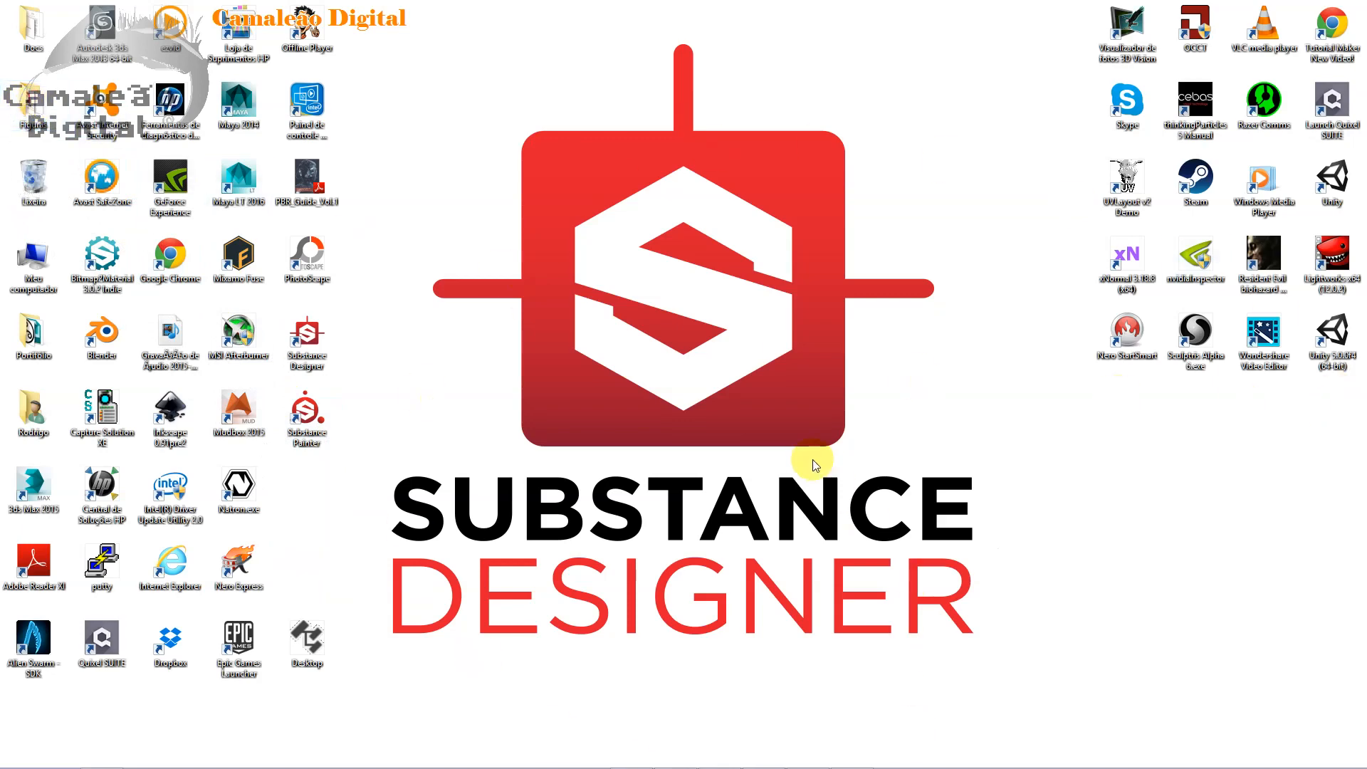
# Return to Substance Designer and inspect the linked substance_Wallpaper_1 and Triangulo_1 resources.
pyautogui.moveTo(800, 739)
pyautogui.click(852, 759)
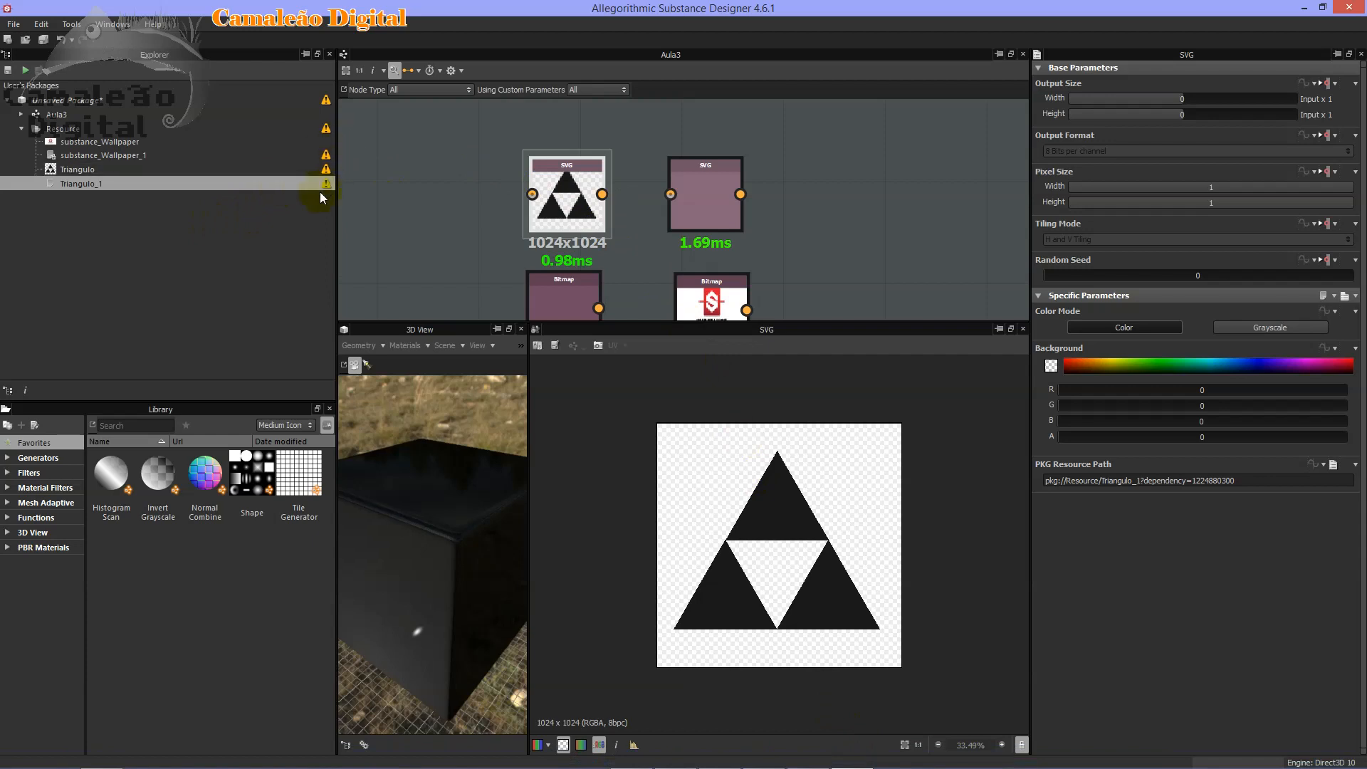
pyautogui.click(88, 159)
pyautogui.click(82, 186)
pyautogui.click(97, 159)
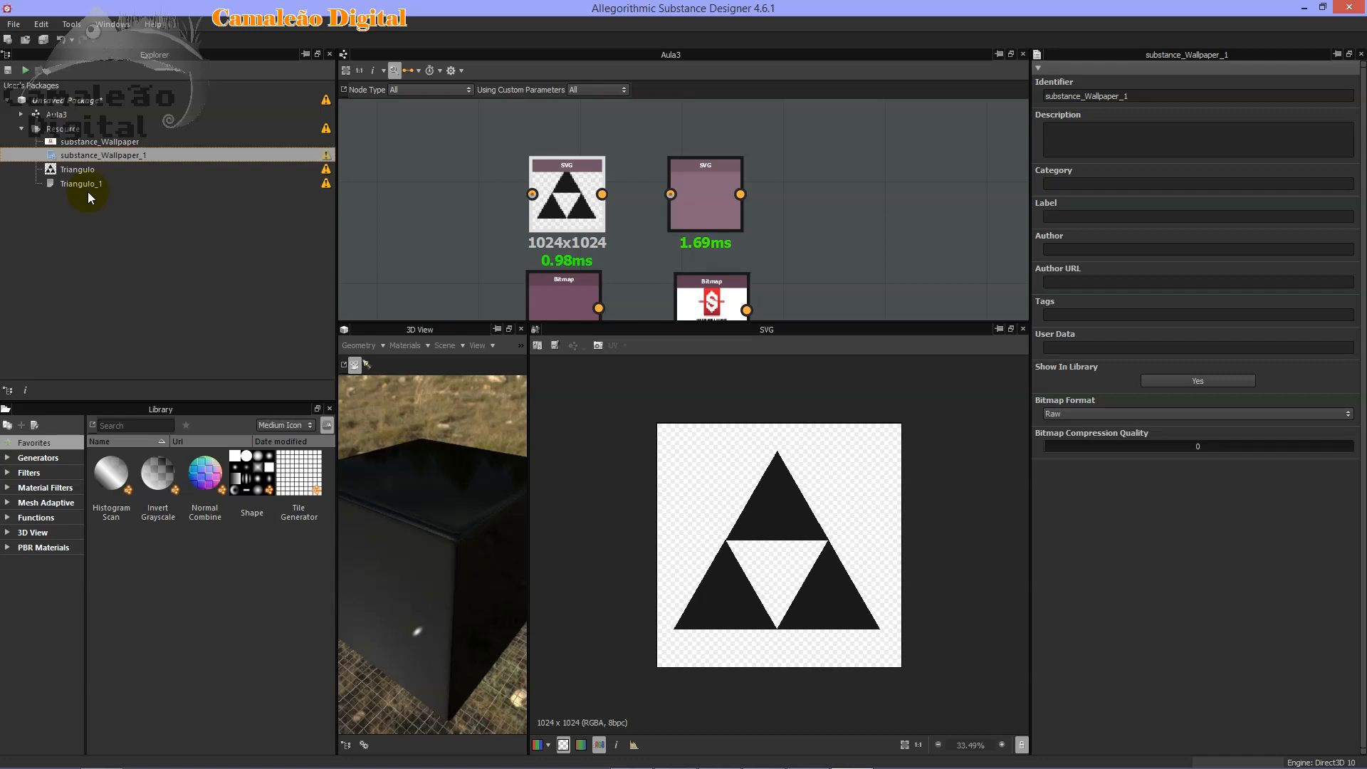
# Examine the linked bitmap node and the linked SVG node in the 2D view for the effect of relocating their source files.
pyautogui.moveTo(791, 164); pyautogui.dragTo(812, 114, button='middle')
pyautogui.scroll(2, 801, 166)
pyautogui.moveTo(715, 214); pyautogui.dragTo(763, 152, button='middle')
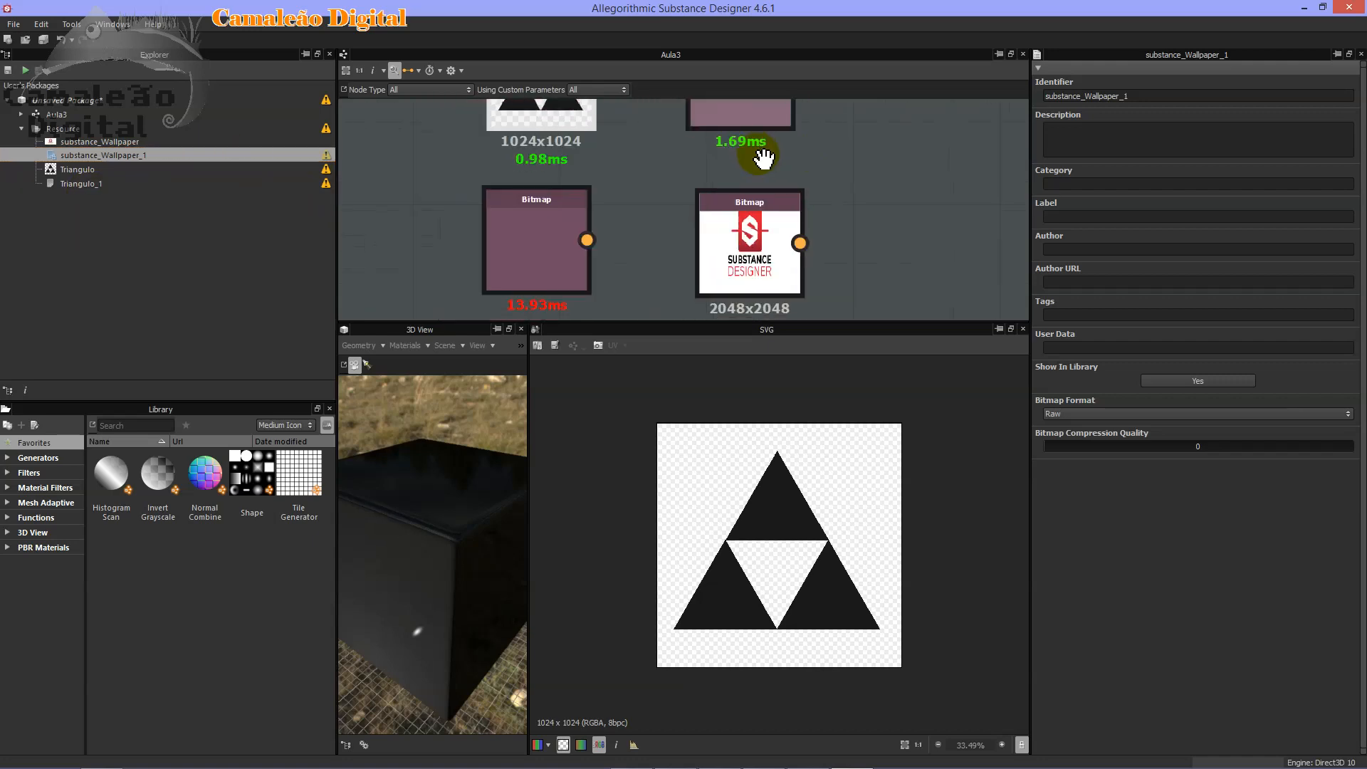
pyautogui.doubleClick(569, 227)
pyautogui.scroll(-3, 802, 494)
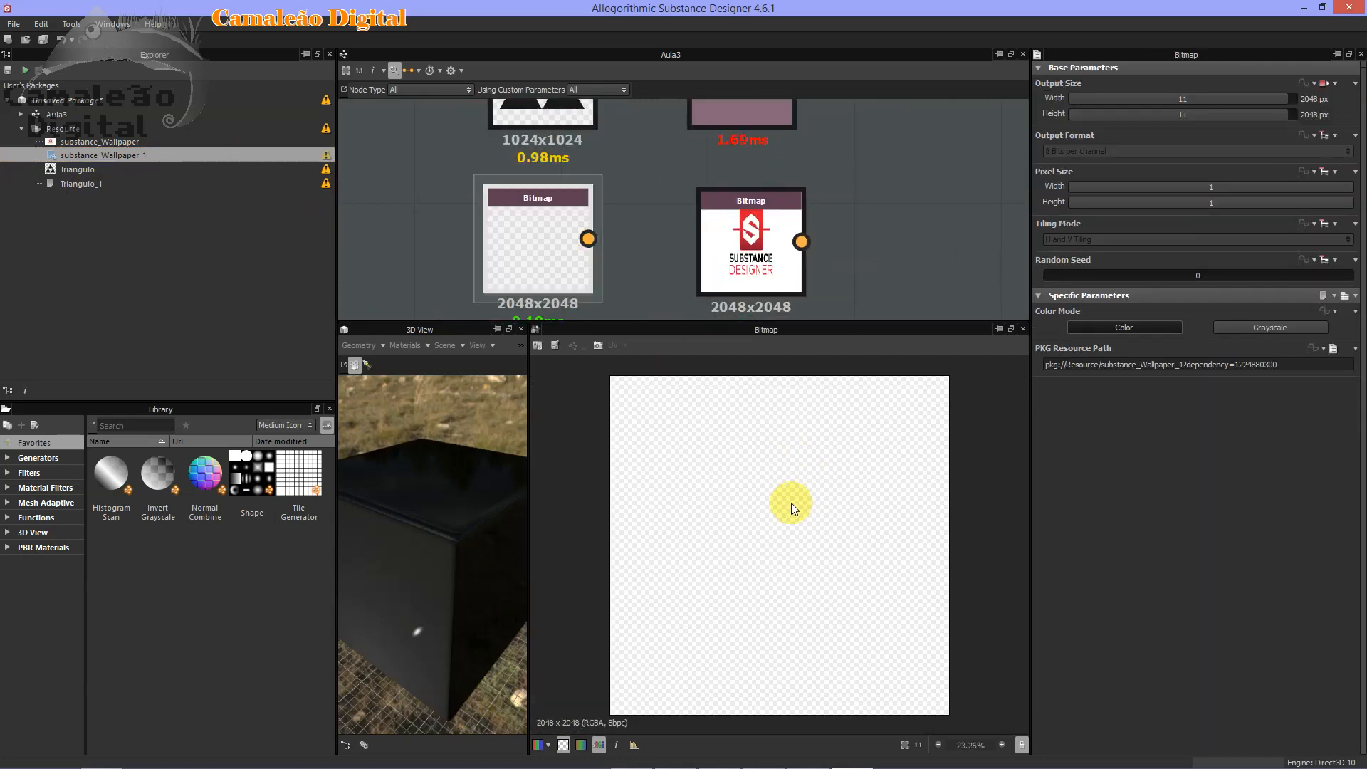
pyautogui.moveTo(784, 134); pyautogui.dragTo(749, 169, button='middle')
pyautogui.doubleClick(742, 150)
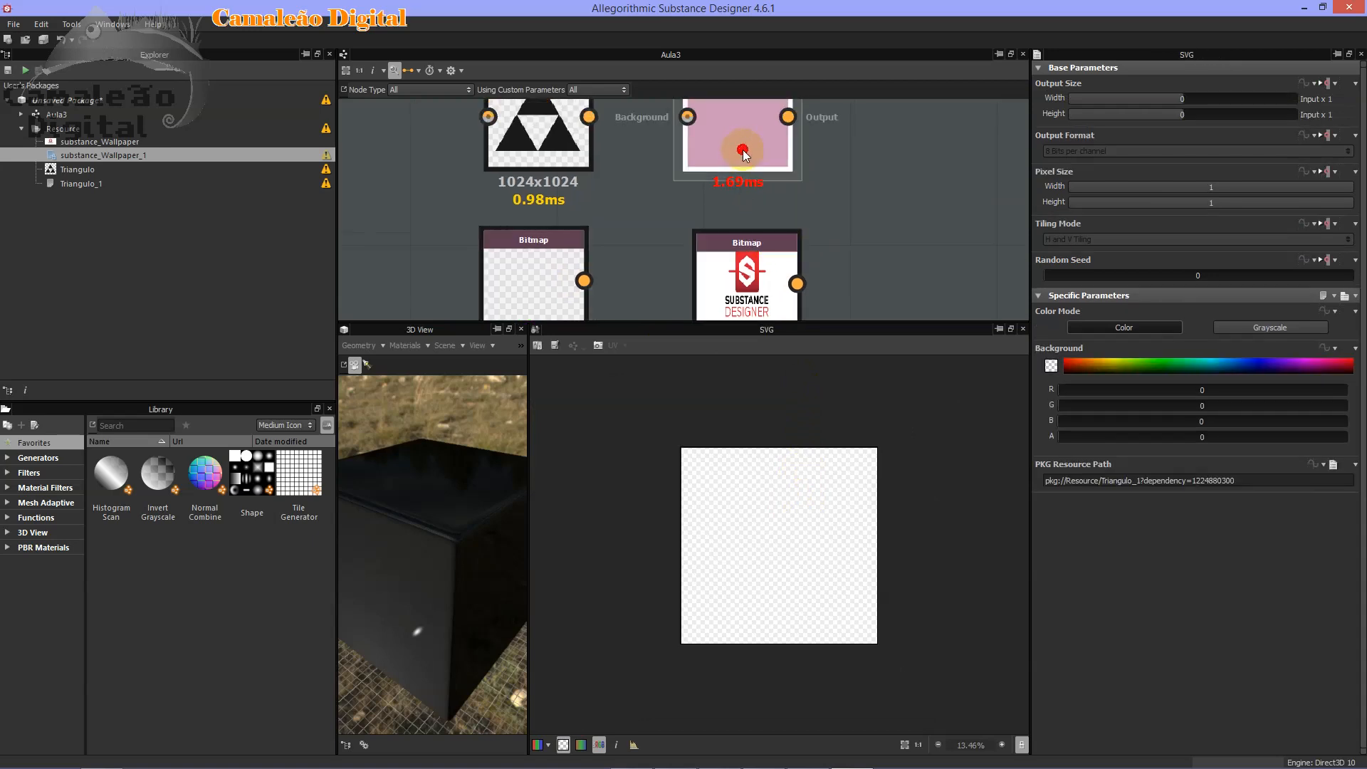
pyautogui.scroll(4, 778, 546)
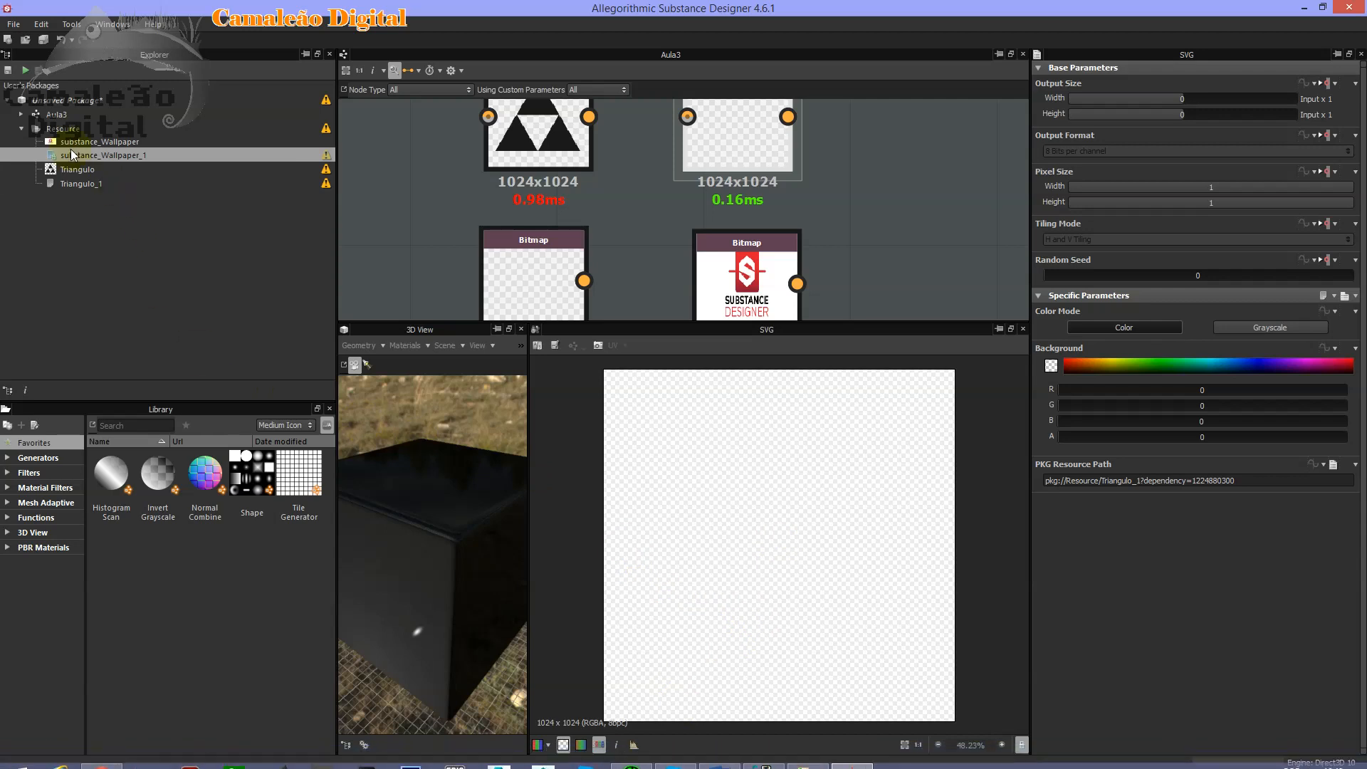
# Create a new 2048 x 2048 px bitmap resource with a black background, named bitmap_aula3.
pyautogui.click(59, 128)
pyautogui.rightClick(58, 127)
pyautogui.moveTo(90, 136)
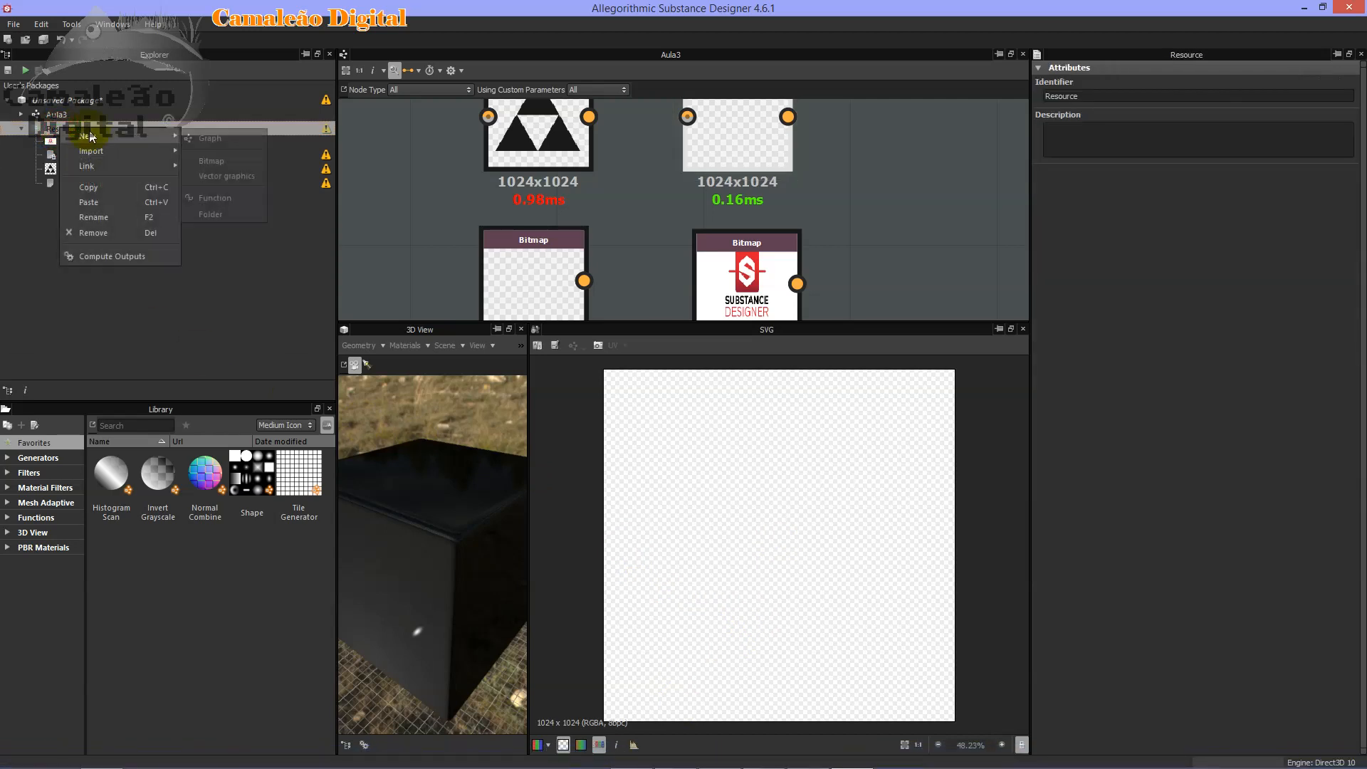
pyautogui.click(243, 162)
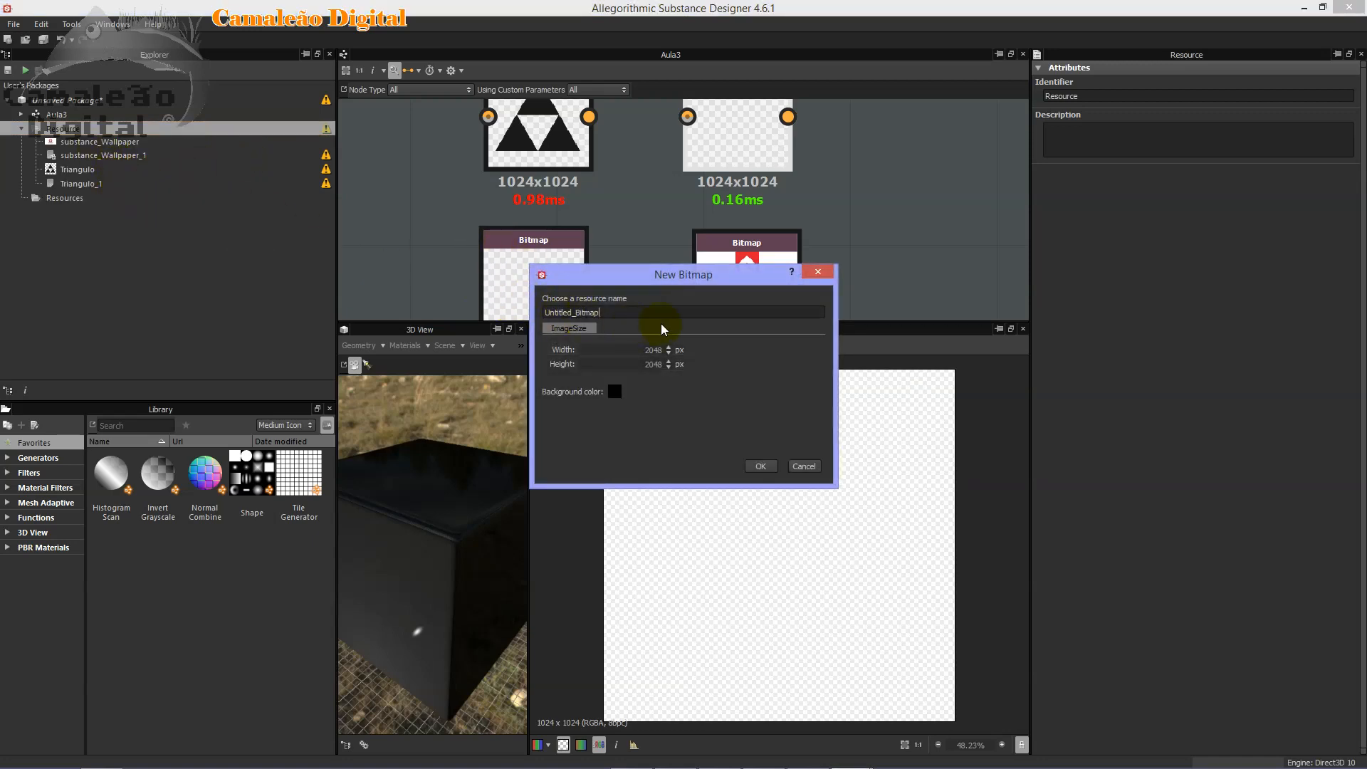
pyautogui.moveTo(616, 311); pyautogui.dragTo(539, 318)
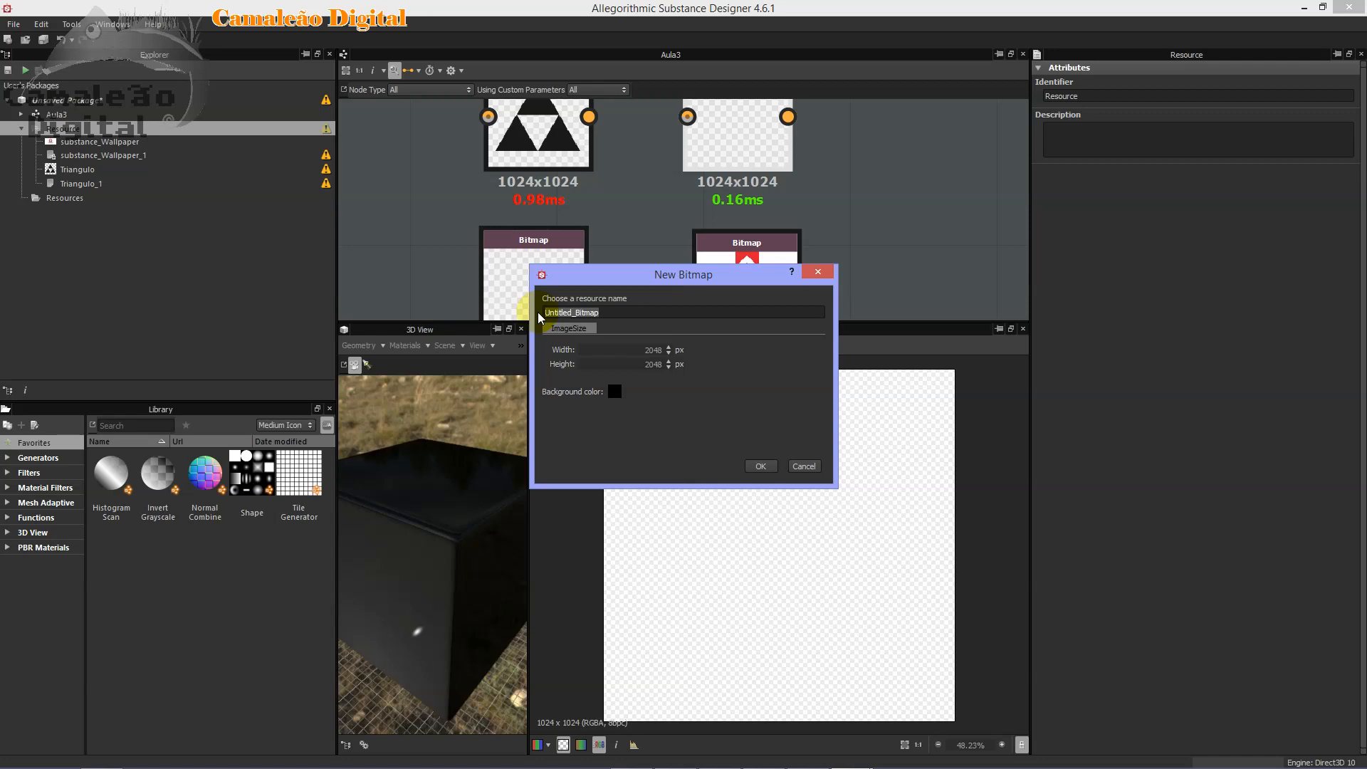
pyautogui.write('bitmap_aula3')
pyautogui.click(761, 467)
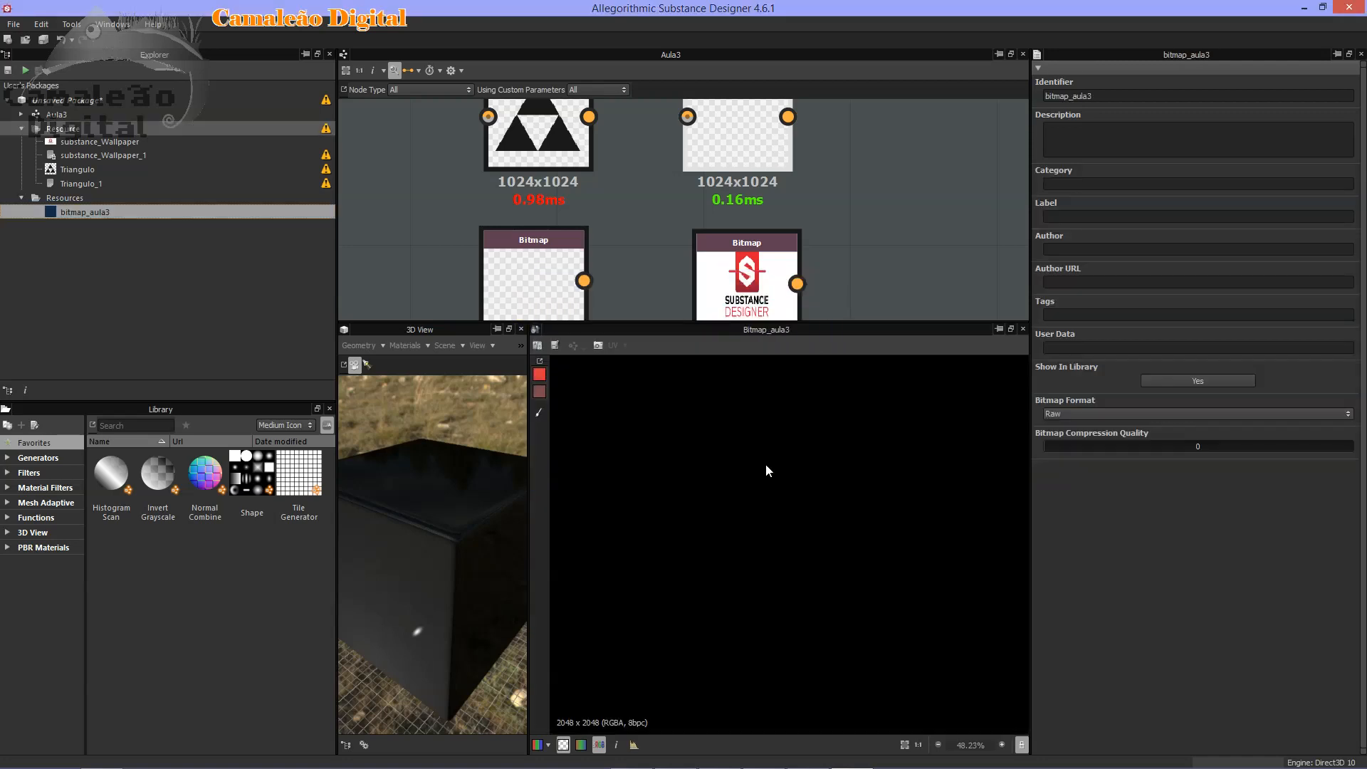
# Move the bitmap_aula3 resource out of the Resources folder and into the Resource folder.
pyautogui.click(76, 211)
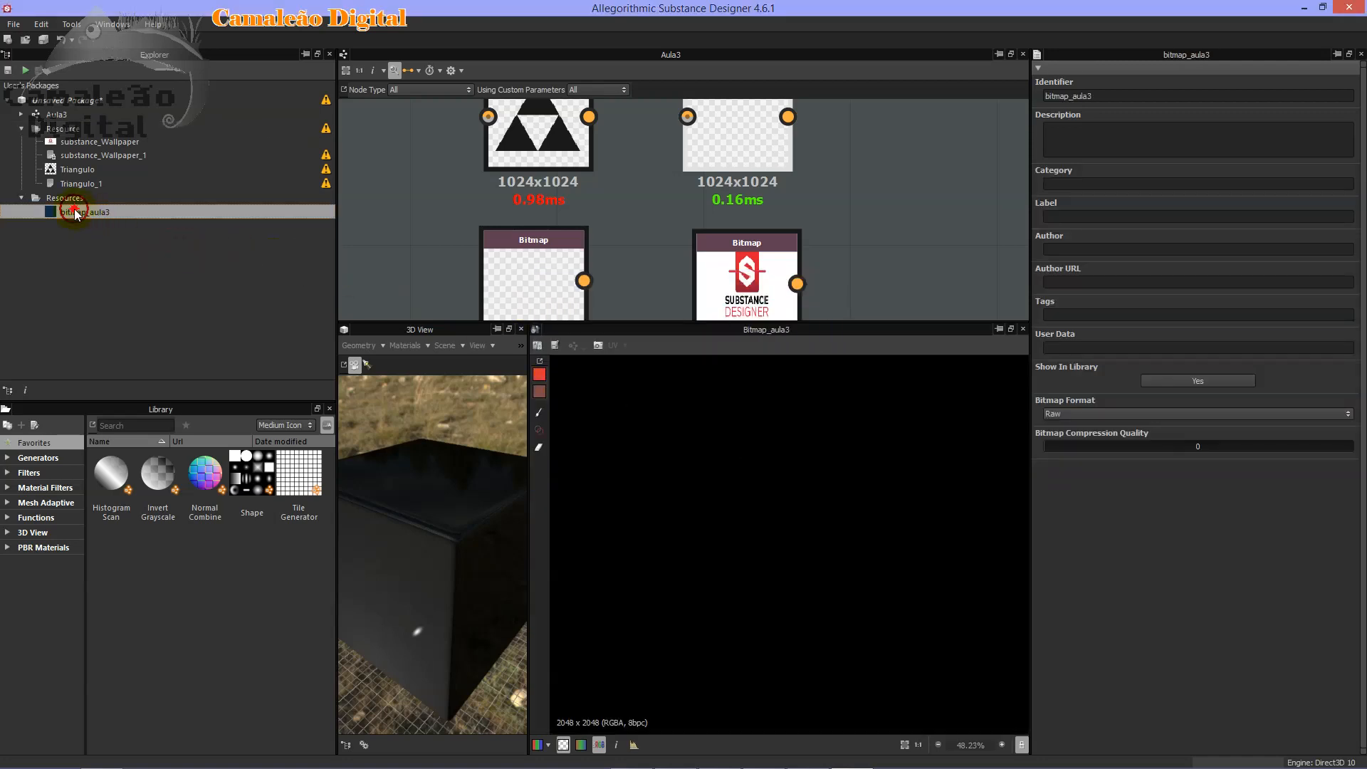
pyautogui.click(121, 226)
pyautogui.click(74, 214)
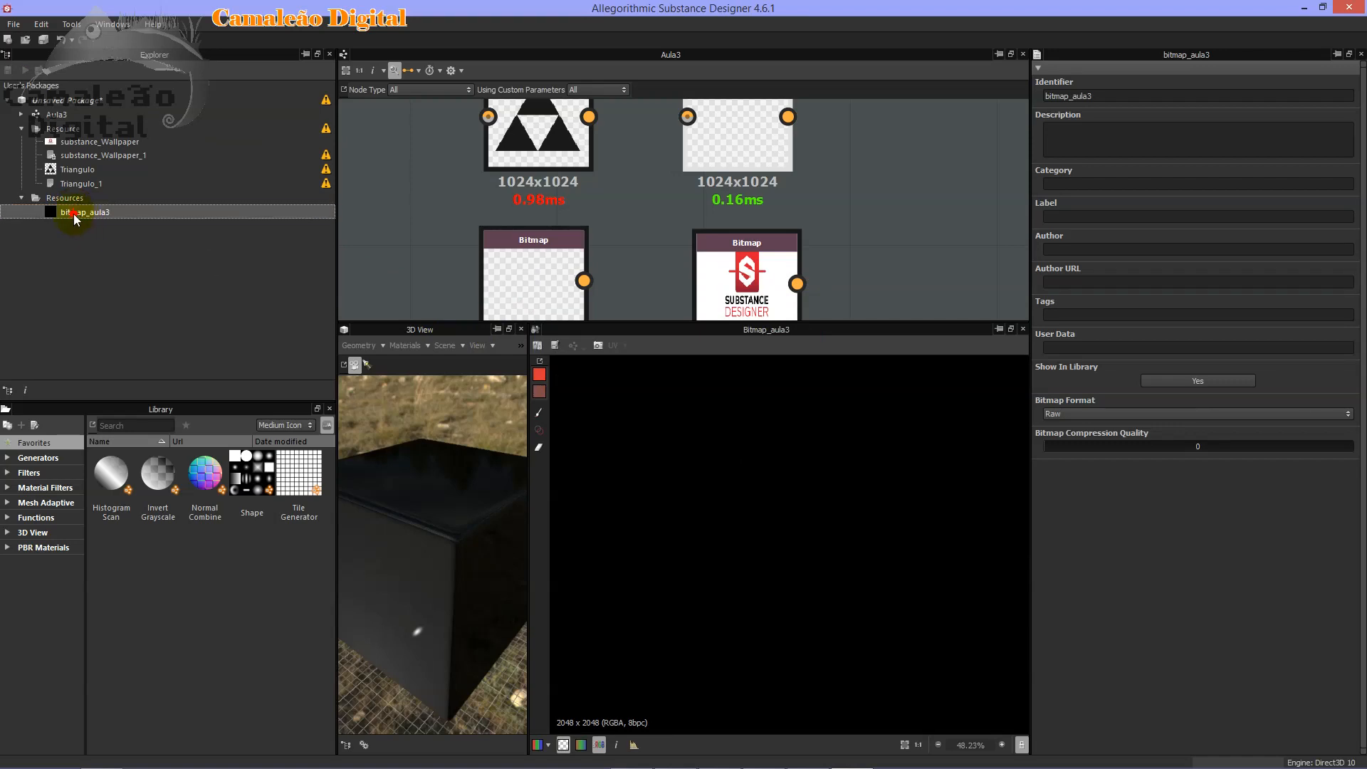
pyautogui.moveTo(66, 211); pyautogui.dragTo(81, 134)
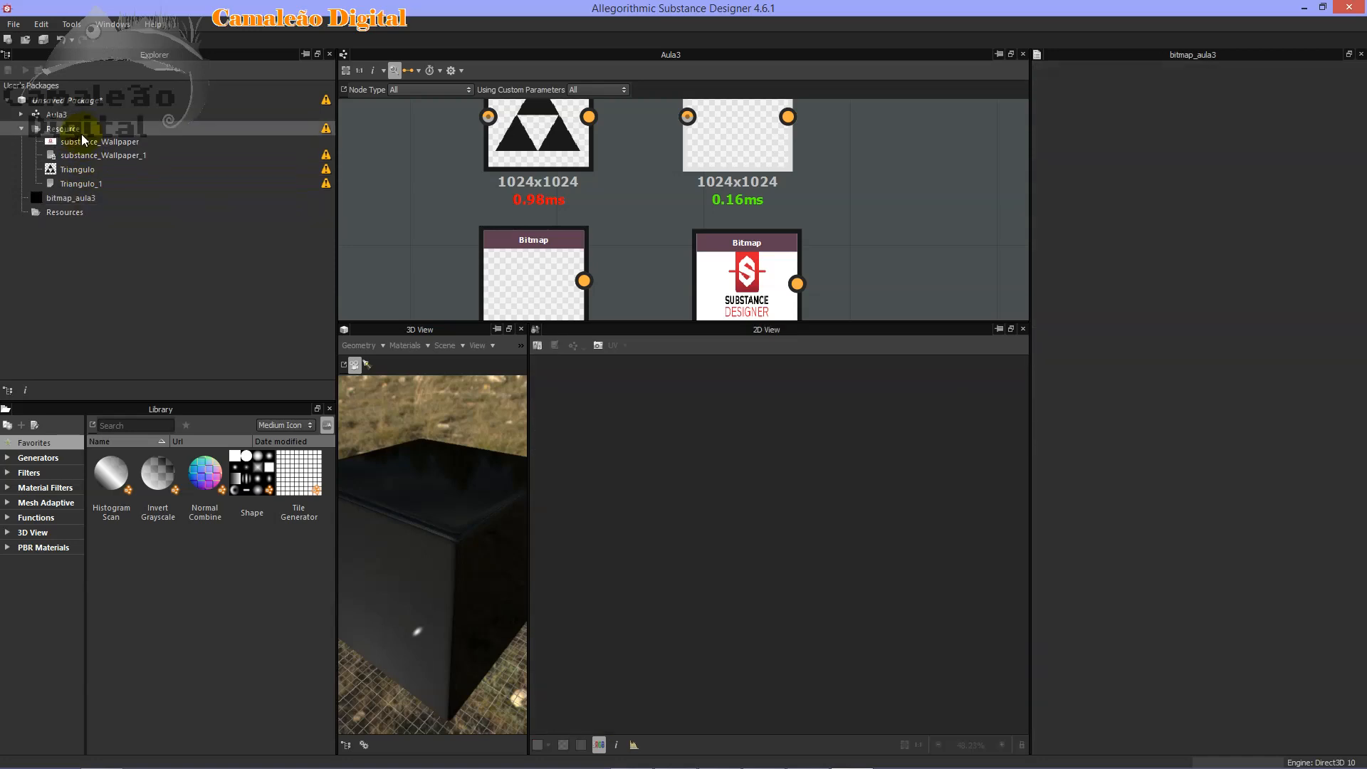
pyautogui.moveTo(68, 199); pyautogui.dragTo(69, 129)
pyautogui.click(74, 198)
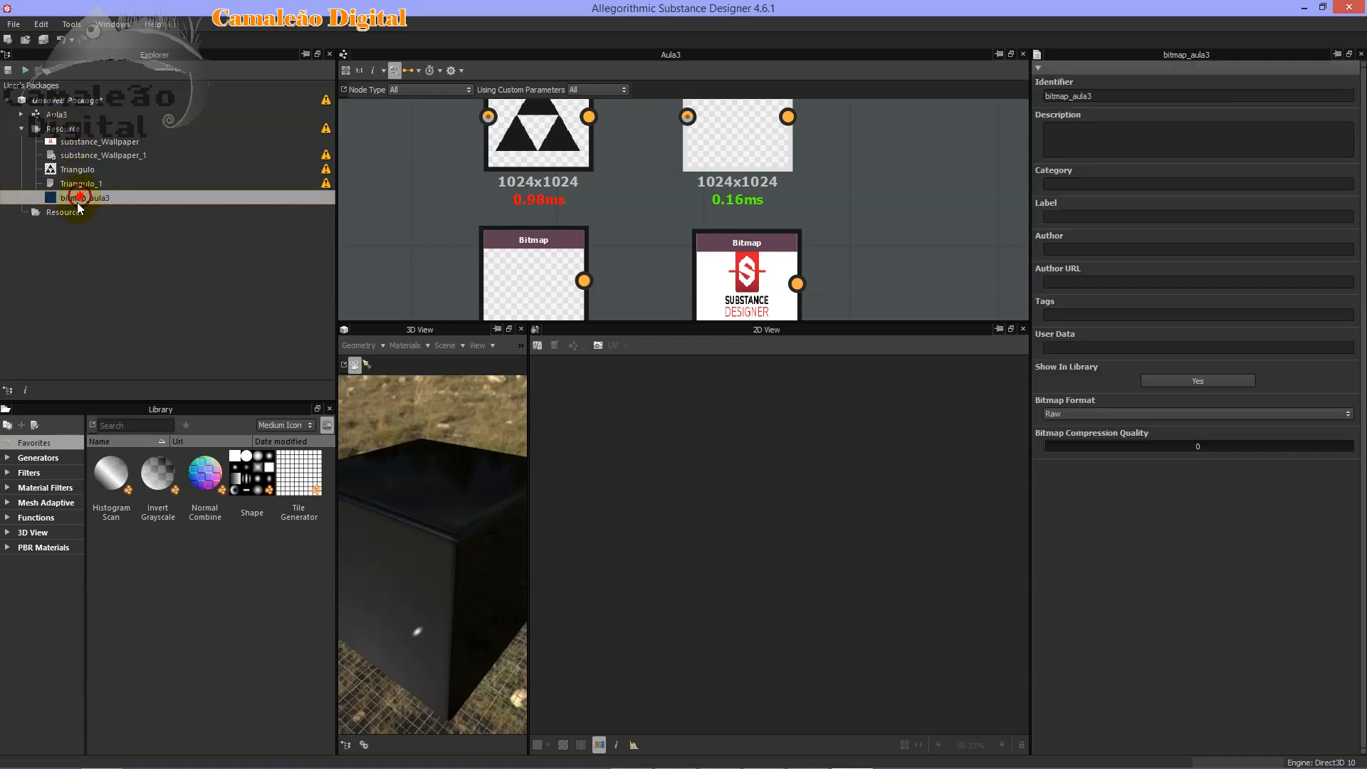
# Delete the empty Resources folder from the package.
pyautogui.click(60, 212)
pyautogui.press('Delete')
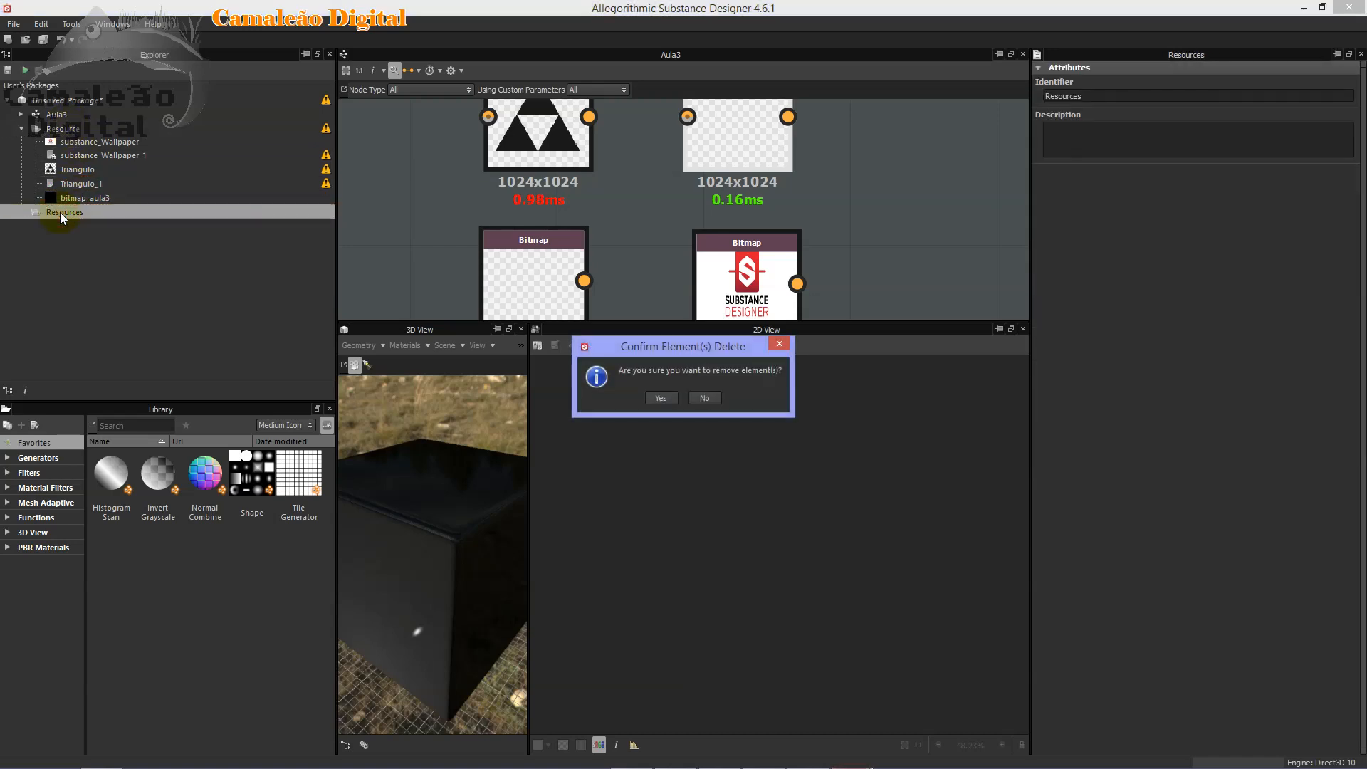
pyautogui.click(664, 400)
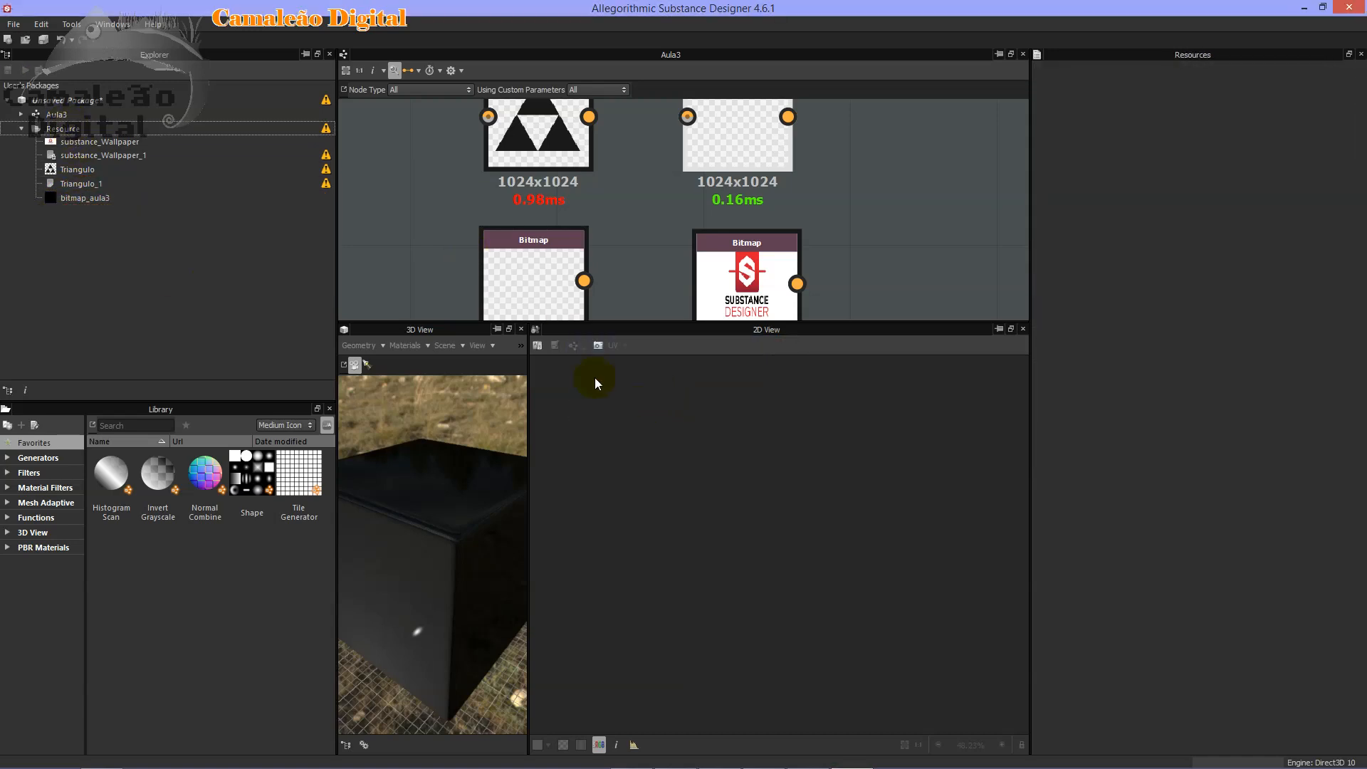
# Add bitmap_aula3 to the graph as a bitmap node beside the existing nodes and show it in the 2D view.
pyautogui.click(85, 201)
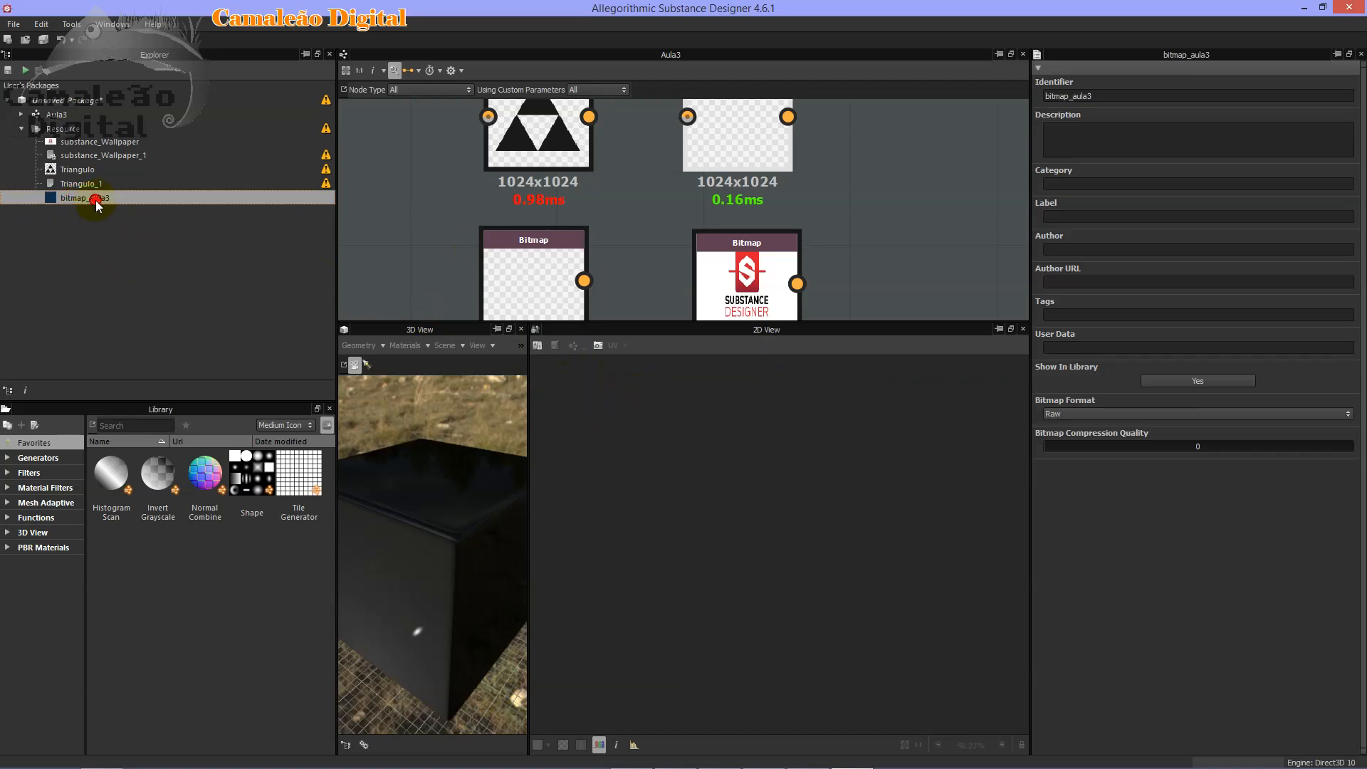
pyautogui.moveTo(68, 198); pyautogui.dragTo(903, 207)
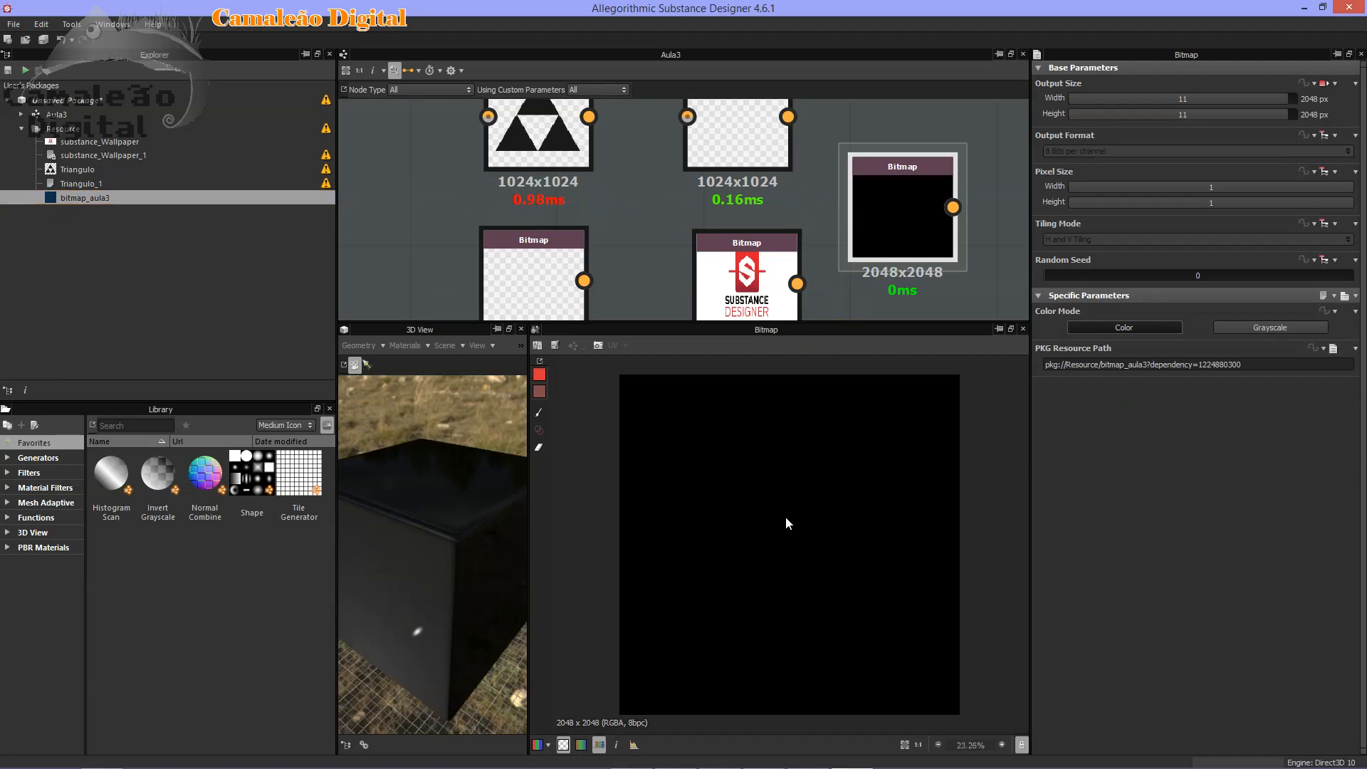
# Brush scattered red scratches down the middle of the black bitmap and stamp one red hexagon, size 141, in its upper-left area.
pyautogui.click(539, 411)
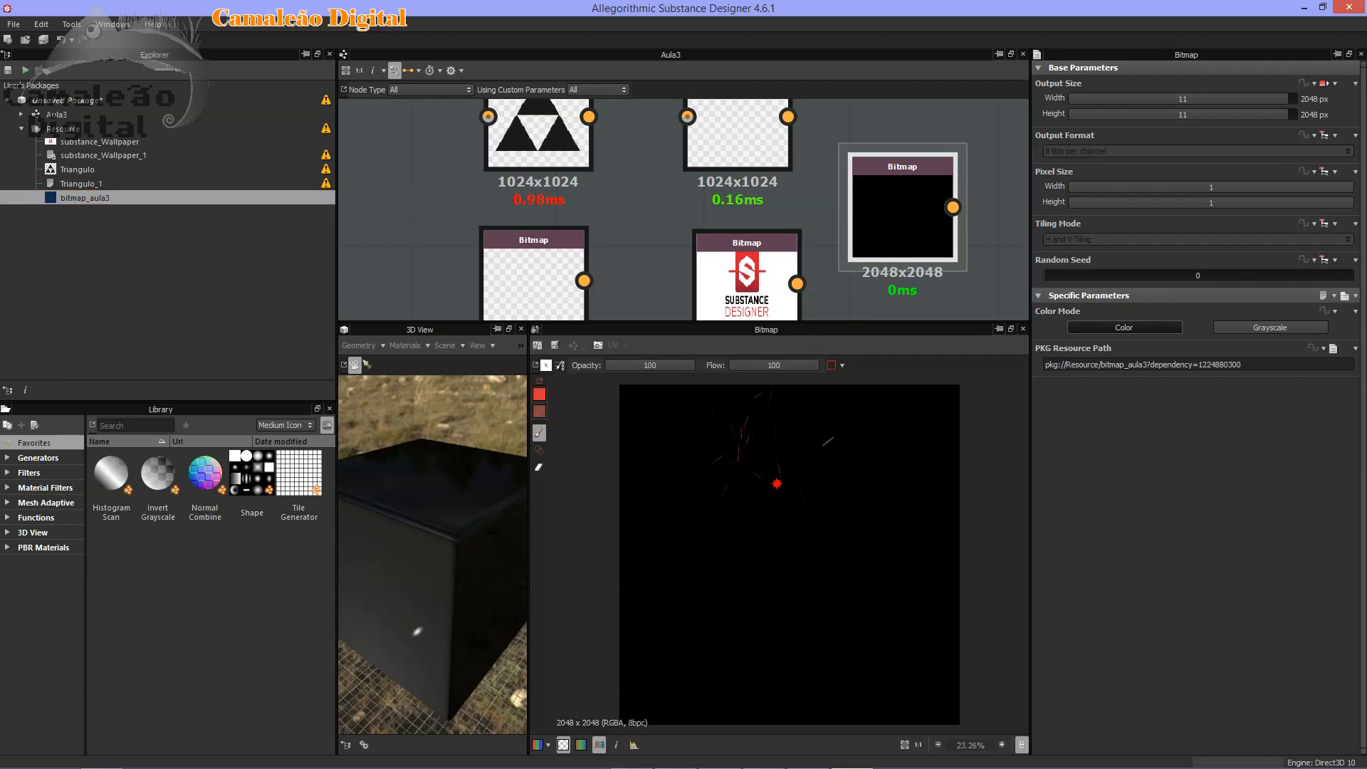
pyautogui.moveTo(778, 479)
pyautogui.mouseDown()
pyautogui.moveTo(769, 513)
pyautogui.moveTo(790, 569)
pyautogui.mouseUp()
pyautogui.rightClick(776, 454)
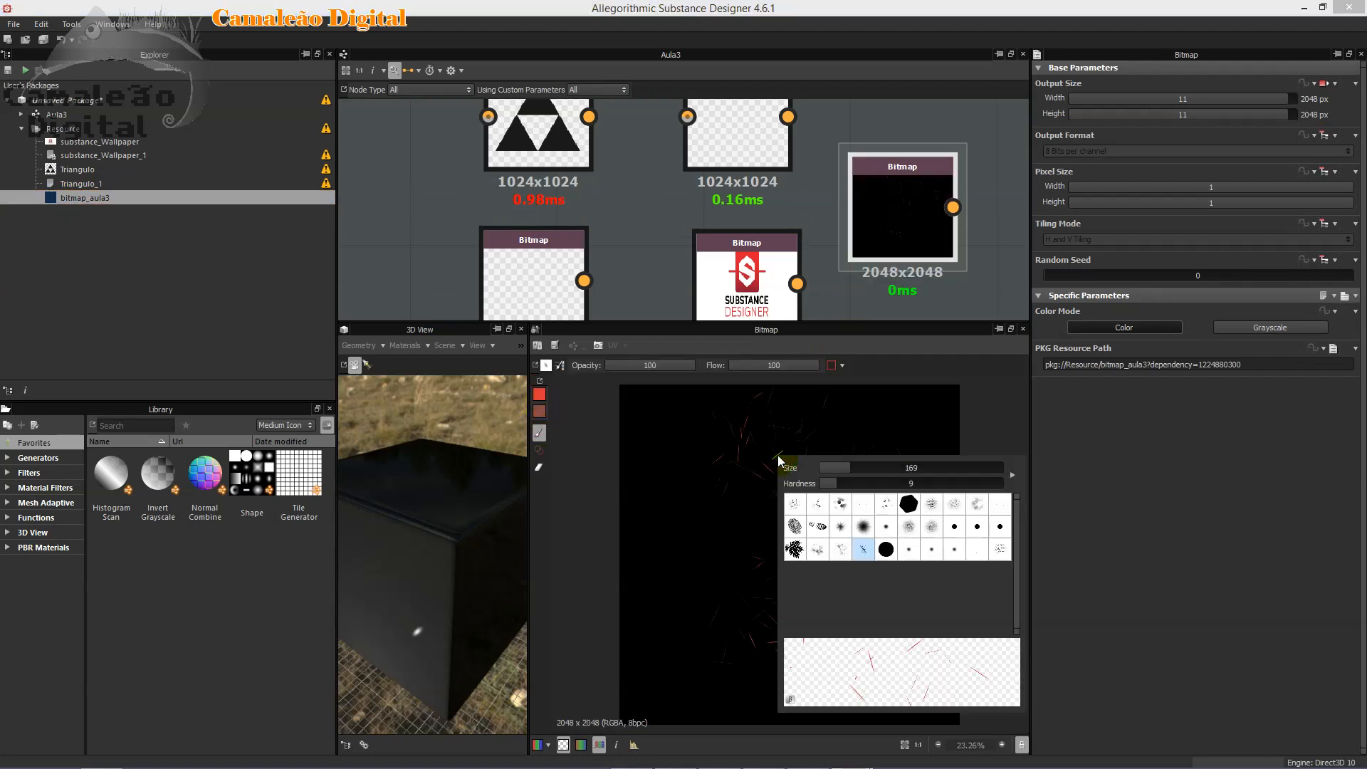
pyautogui.click(932, 549)
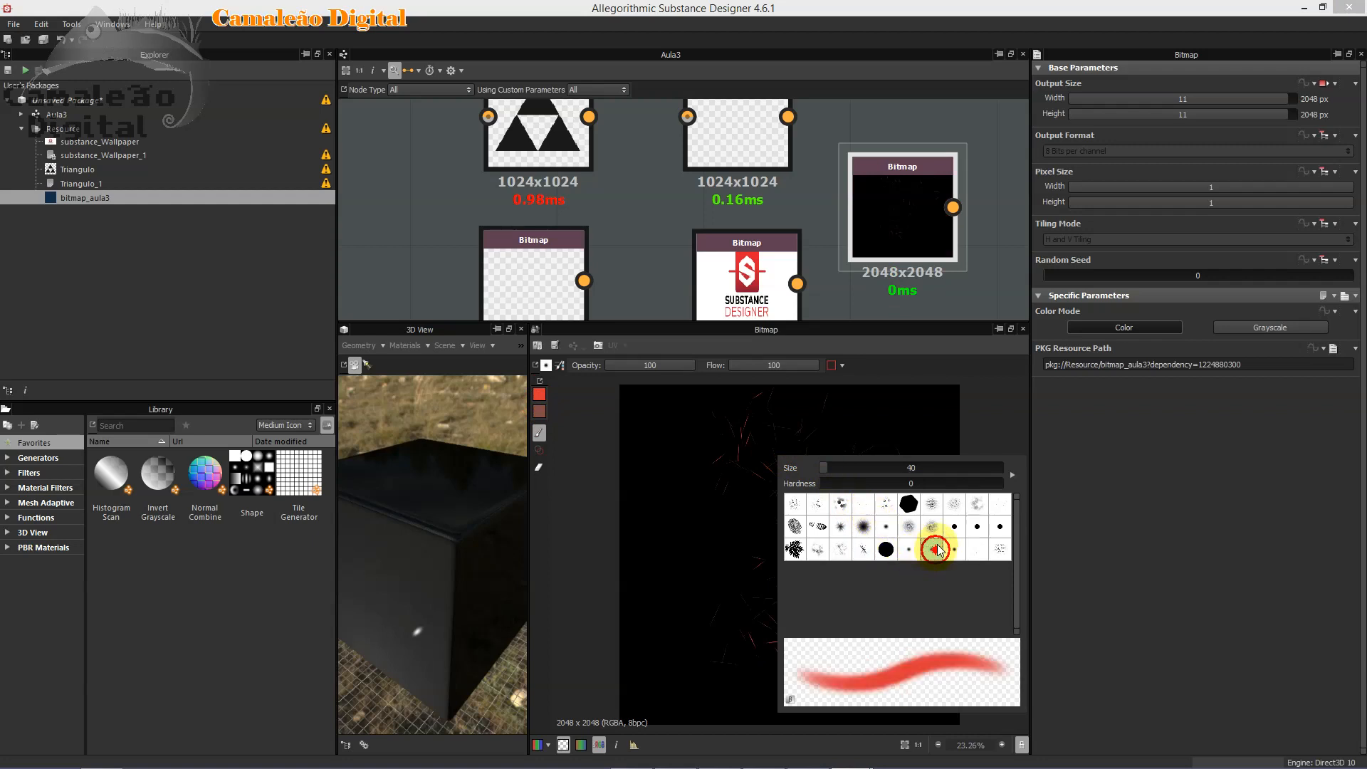
pyautogui.click(885, 525)
pyautogui.click(908, 503)
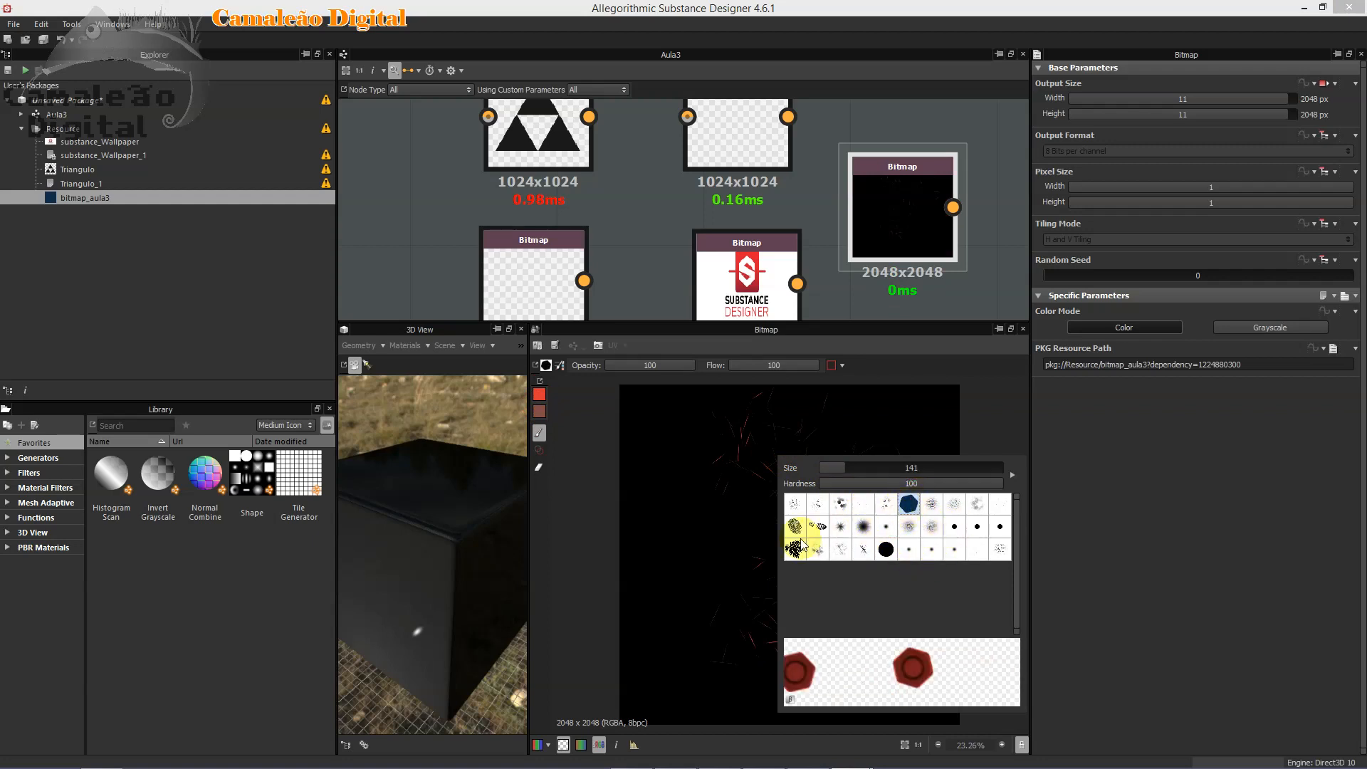
pyautogui.click(672, 469)
# Stamp a red footprint with the shoe-print brush below the hexagon on the bitmap.
pyautogui.scroll(3, 697, 499)
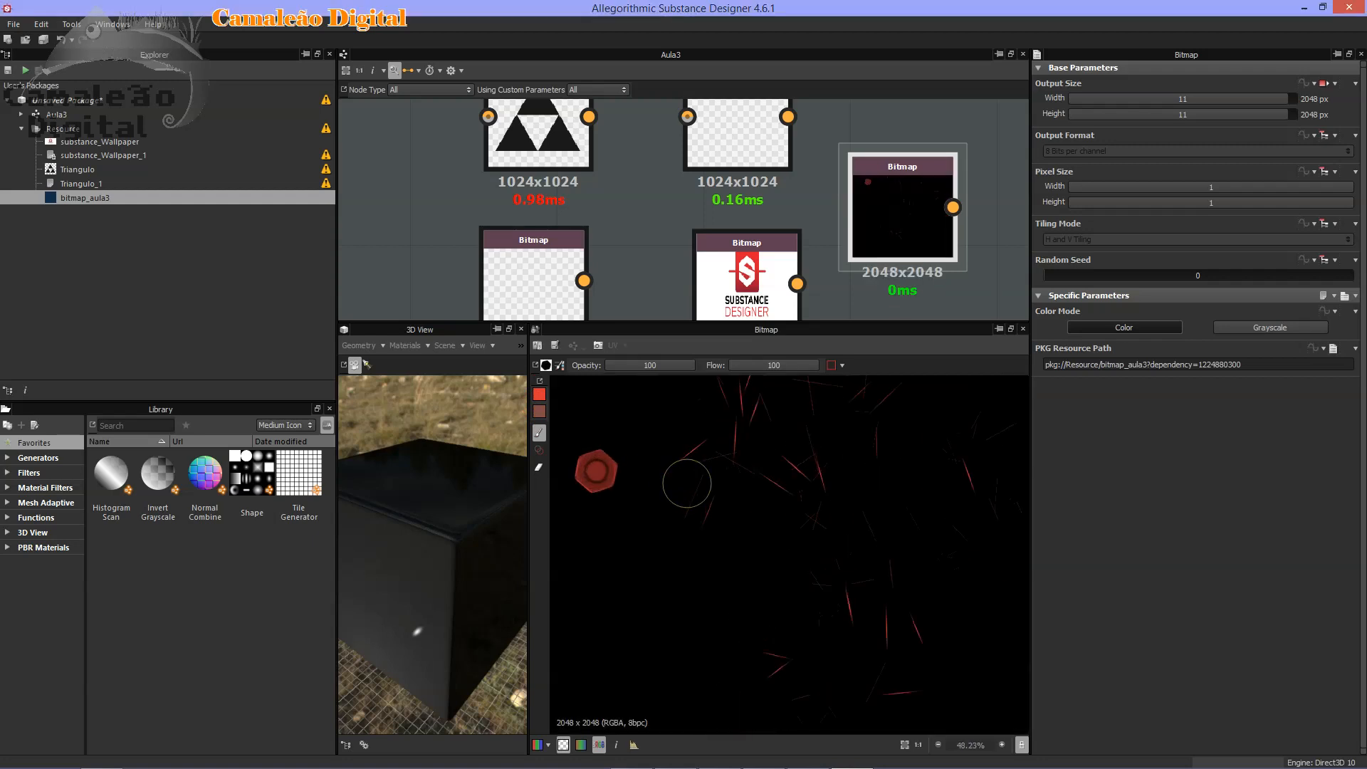
pyautogui.scroll(2, 666, 470)
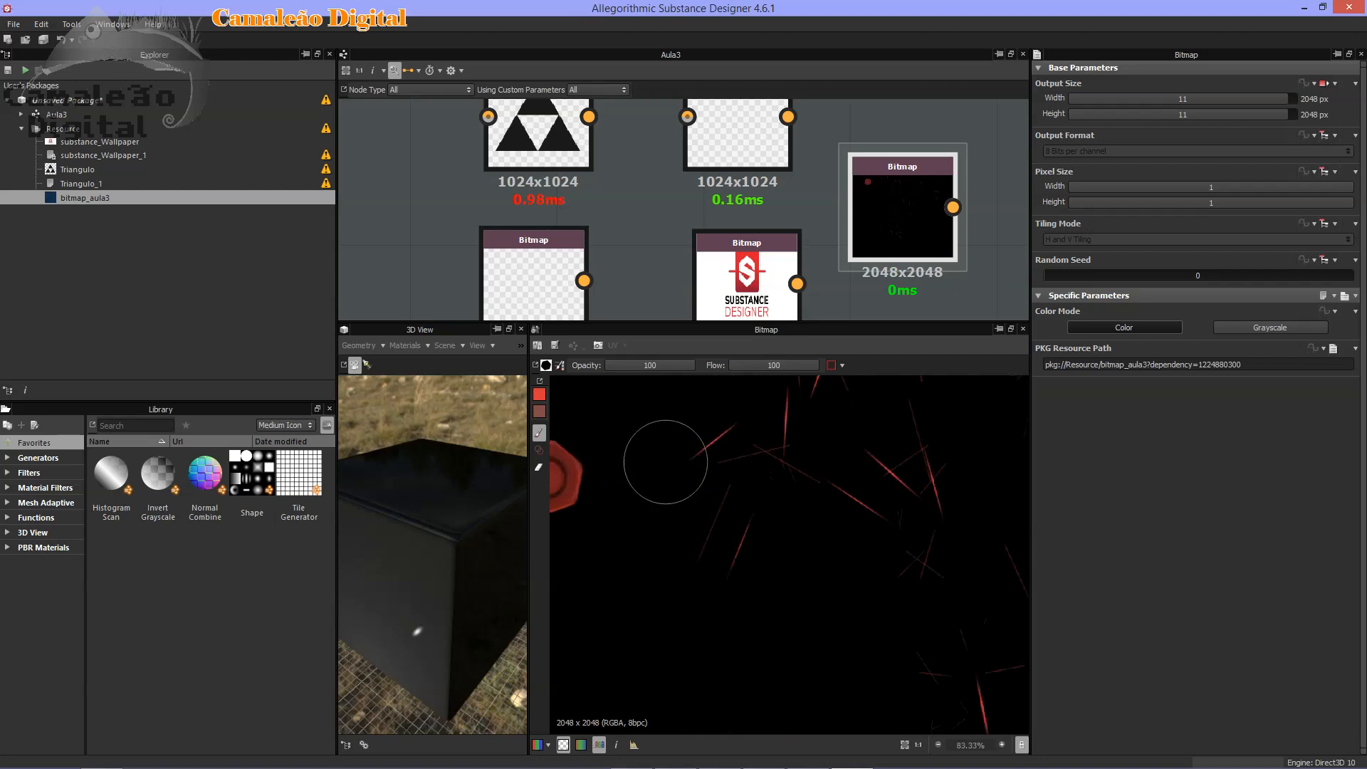
pyautogui.scroll(-4, 676, 473)
pyautogui.rightClick(626, 429)
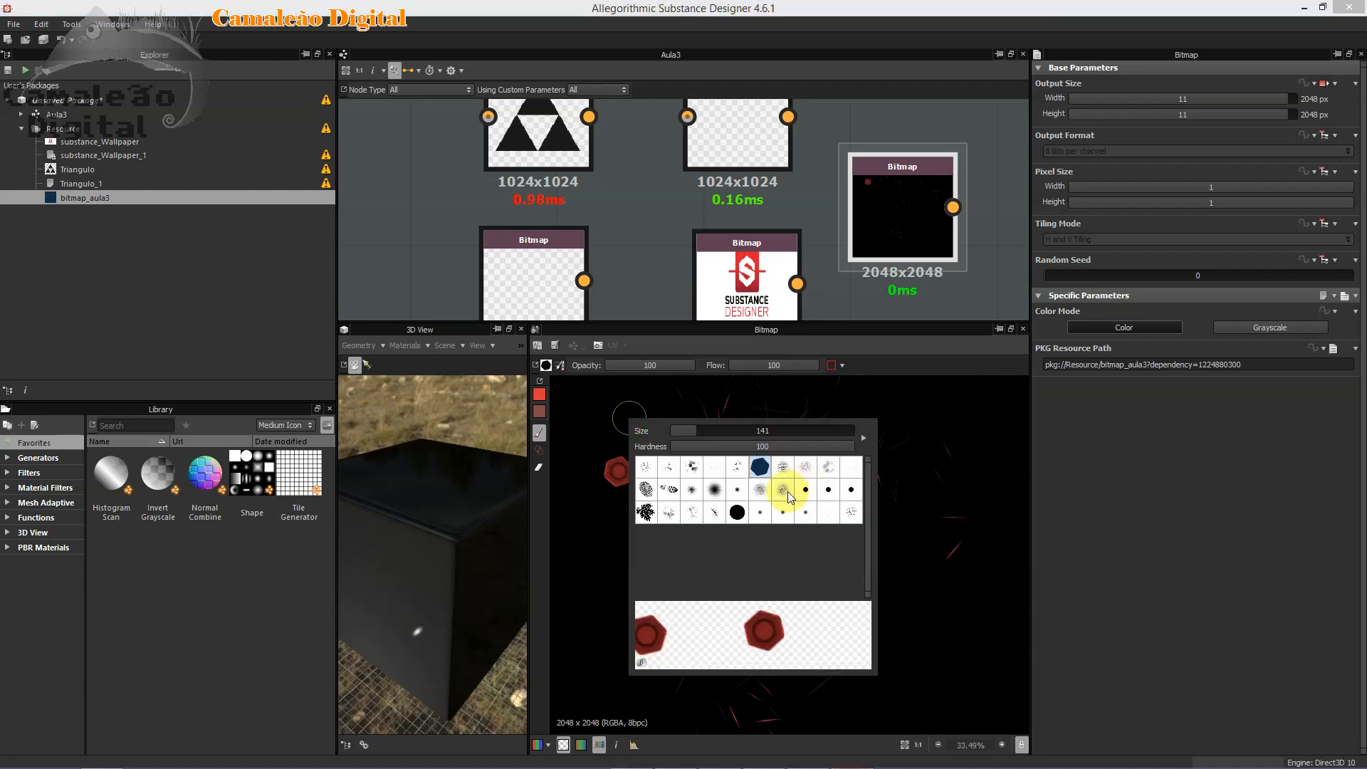
pyautogui.click(672, 490)
pyautogui.click(598, 591)
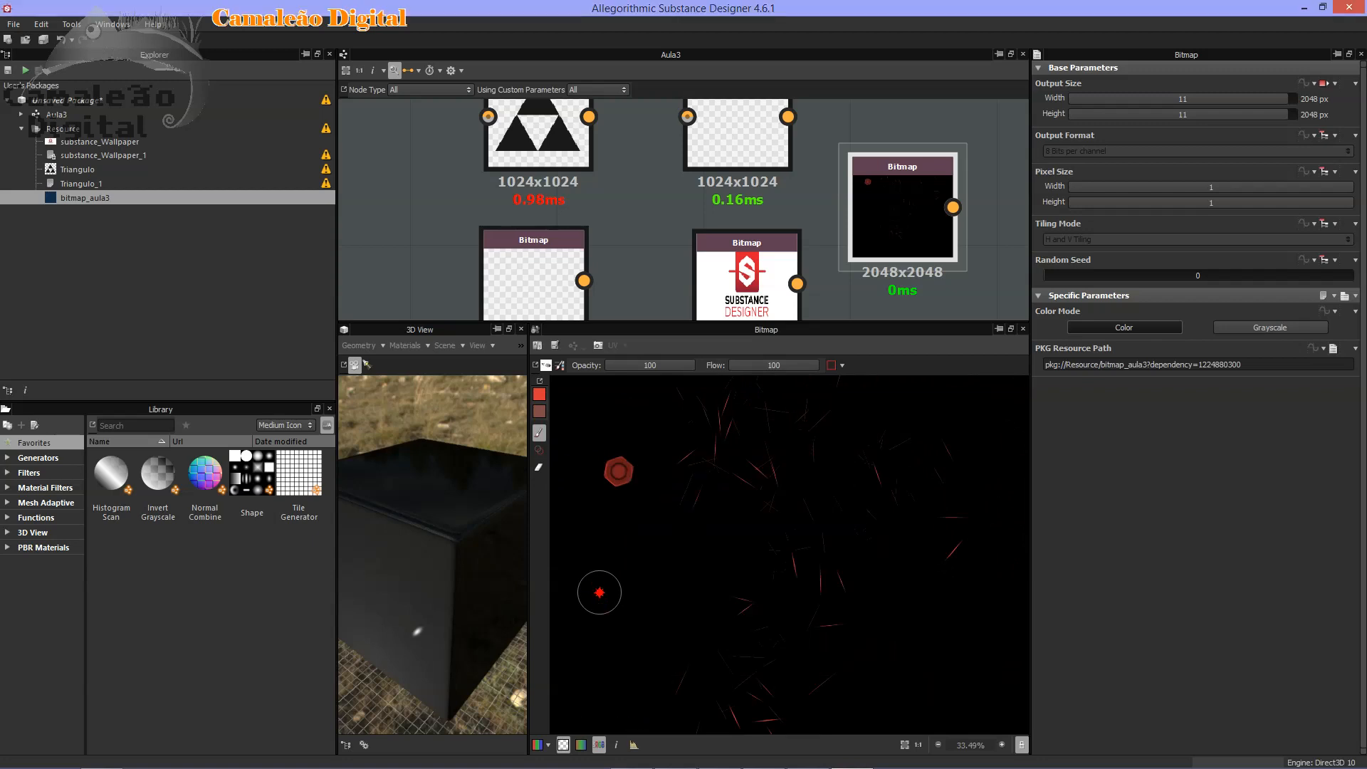
# Stamp three leaves with the size 275 leaf brush, one above the hexagon and two between it and the bitmap's centre.
pyautogui.rightClick(706, 528)
pyautogui.click(722, 604)
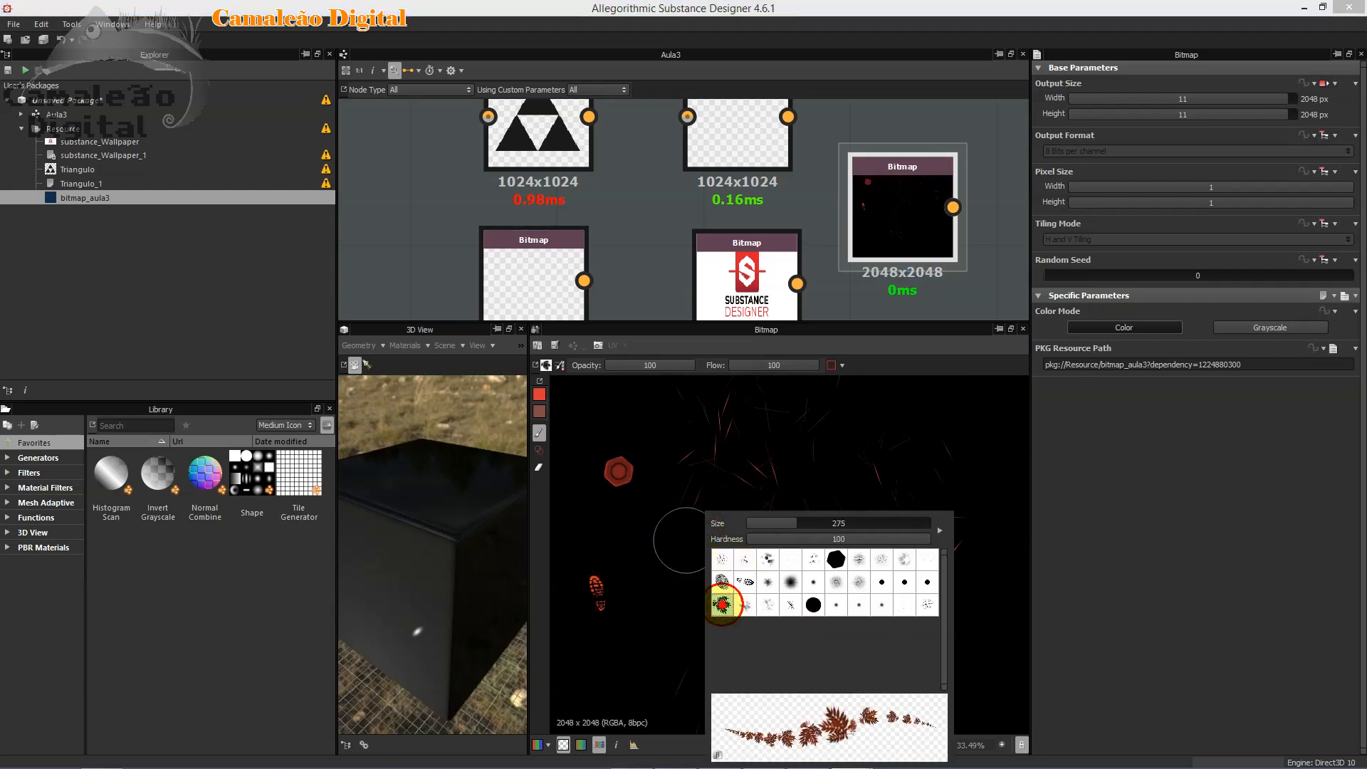
pyautogui.click(623, 404)
pyautogui.click(648, 535)
pyautogui.scroll(-1, 695, 534)
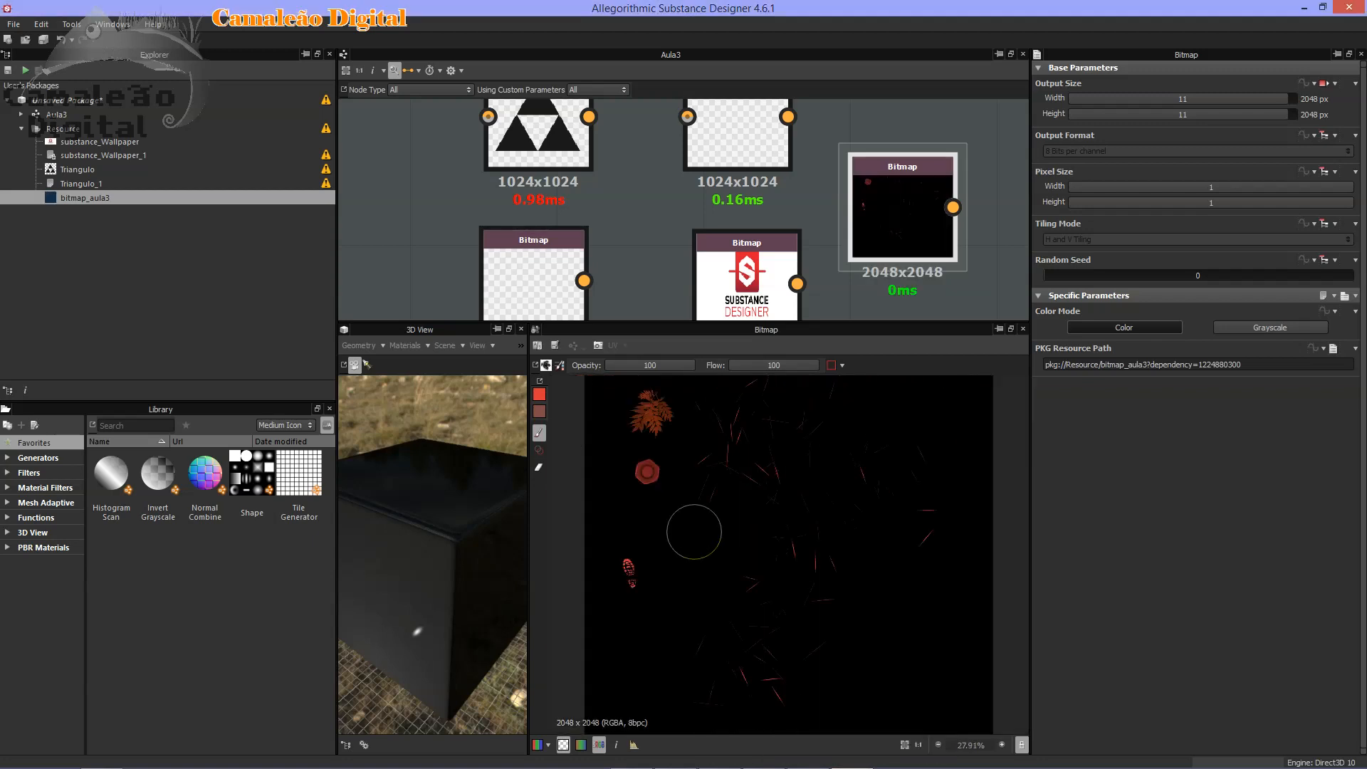
pyautogui.click(728, 541)
# Paint a thick S-shaped stroke down the right half of the bitmap with the speckled spatter brush, size 161.
pyautogui.rightClick(781, 511)
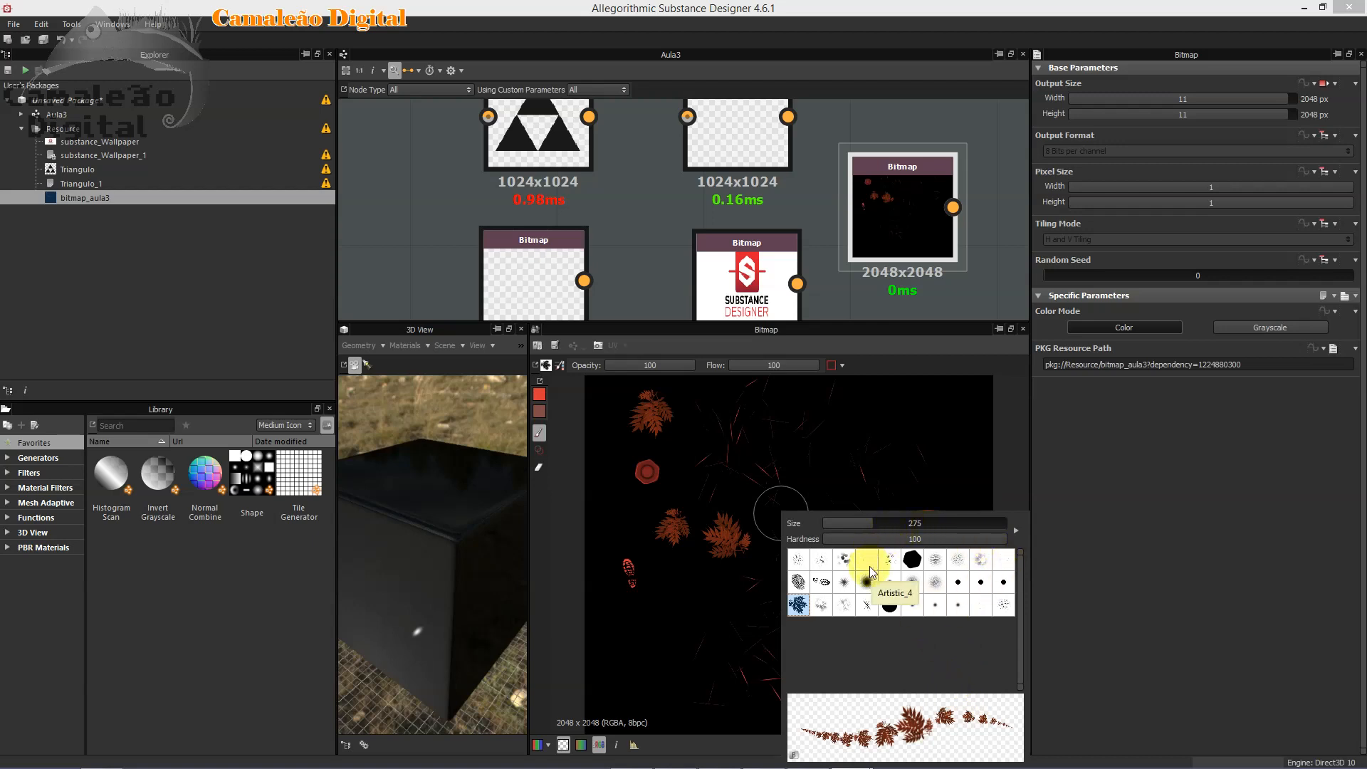
pyautogui.click(1004, 605)
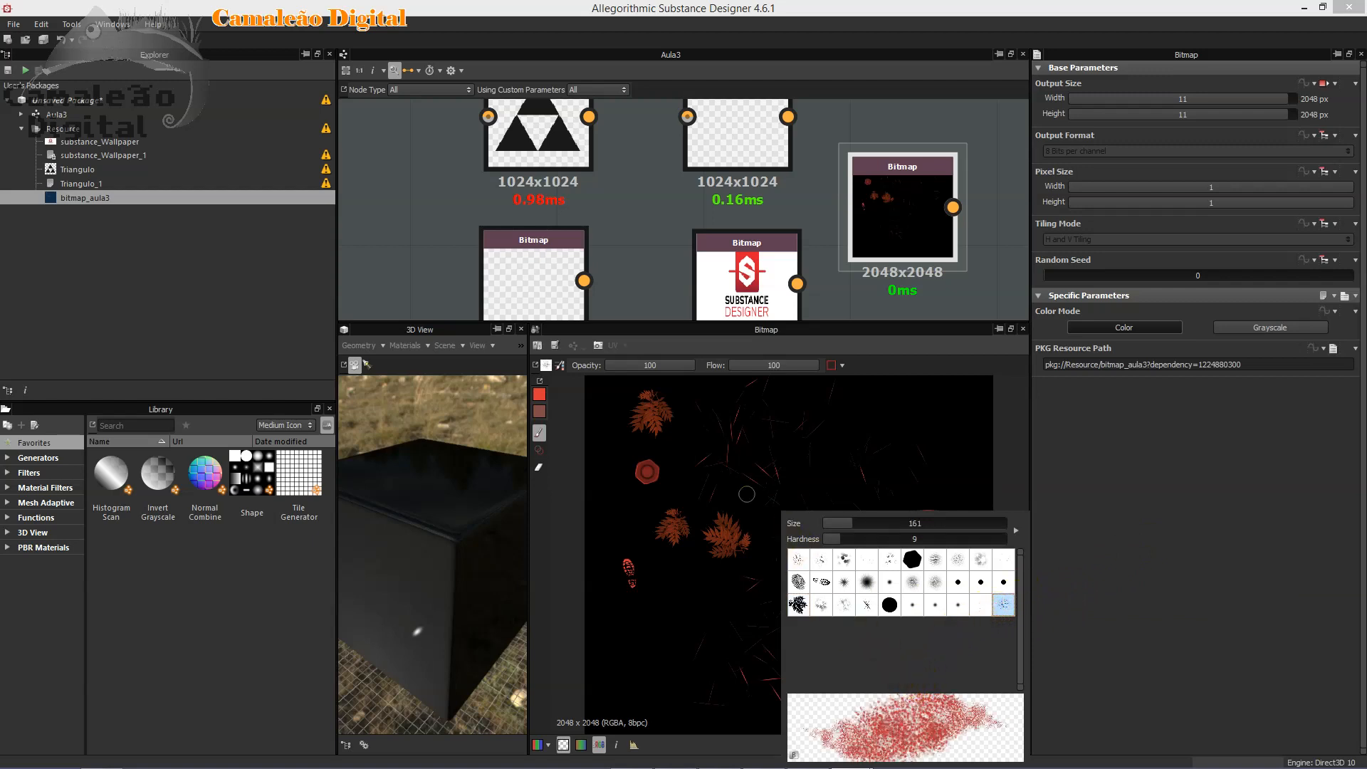
pyautogui.click(911, 403)
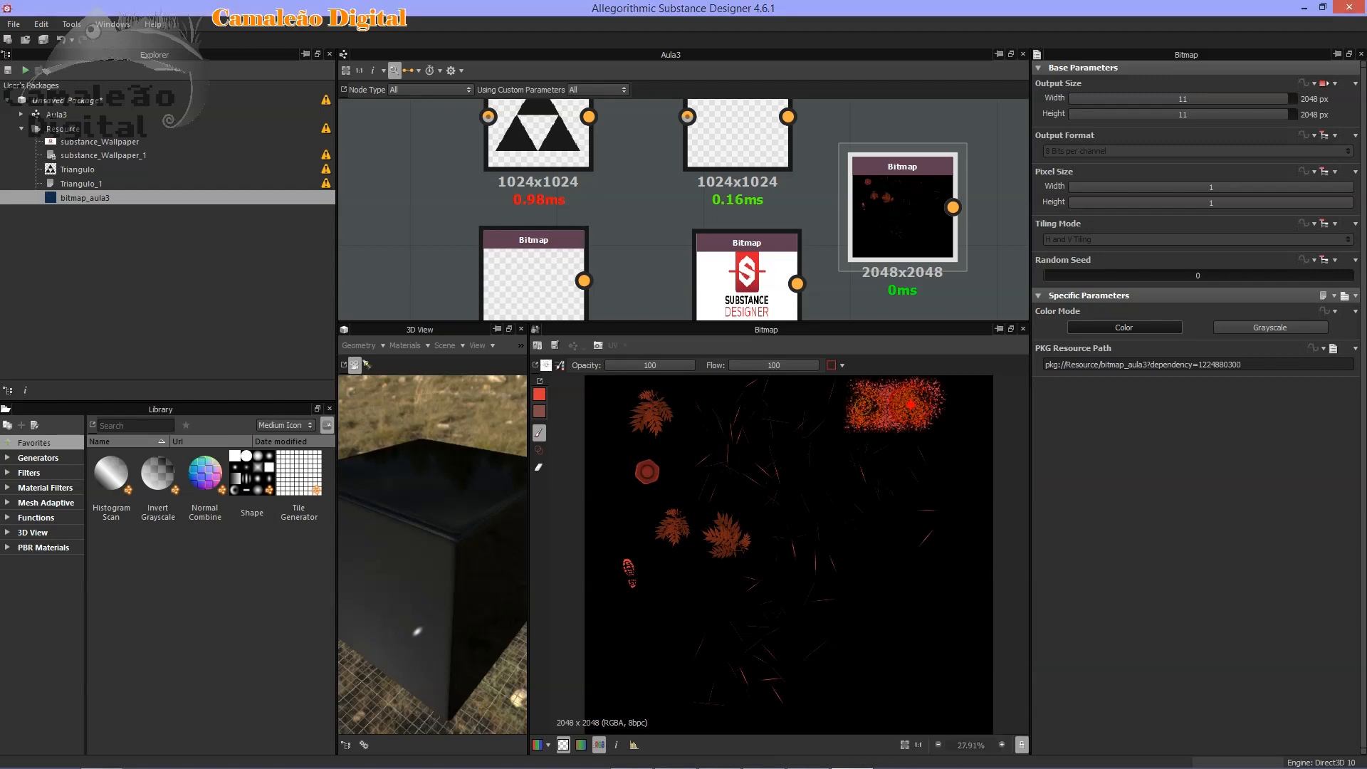
pyautogui.moveTo(910, 405)
pyautogui.mouseDown()
pyautogui.moveTo(797, 474)
pyautogui.moveTo(865, 570)
pyautogui.moveTo(819, 630)
pyautogui.mouseUp()
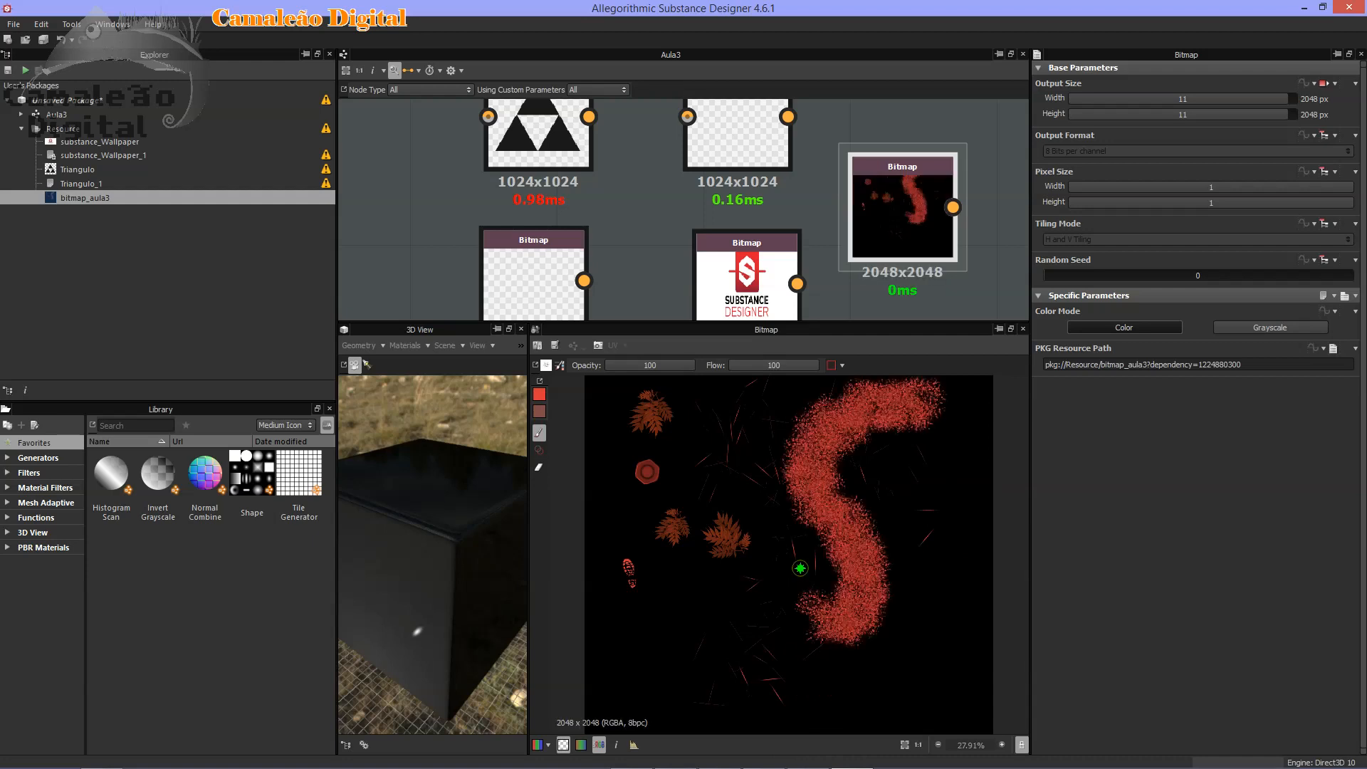
# Paint one continuous looping red line across the bitmap with the soft round brush, size 40 and hardness 0.
pyautogui.rightClick(800, 568)
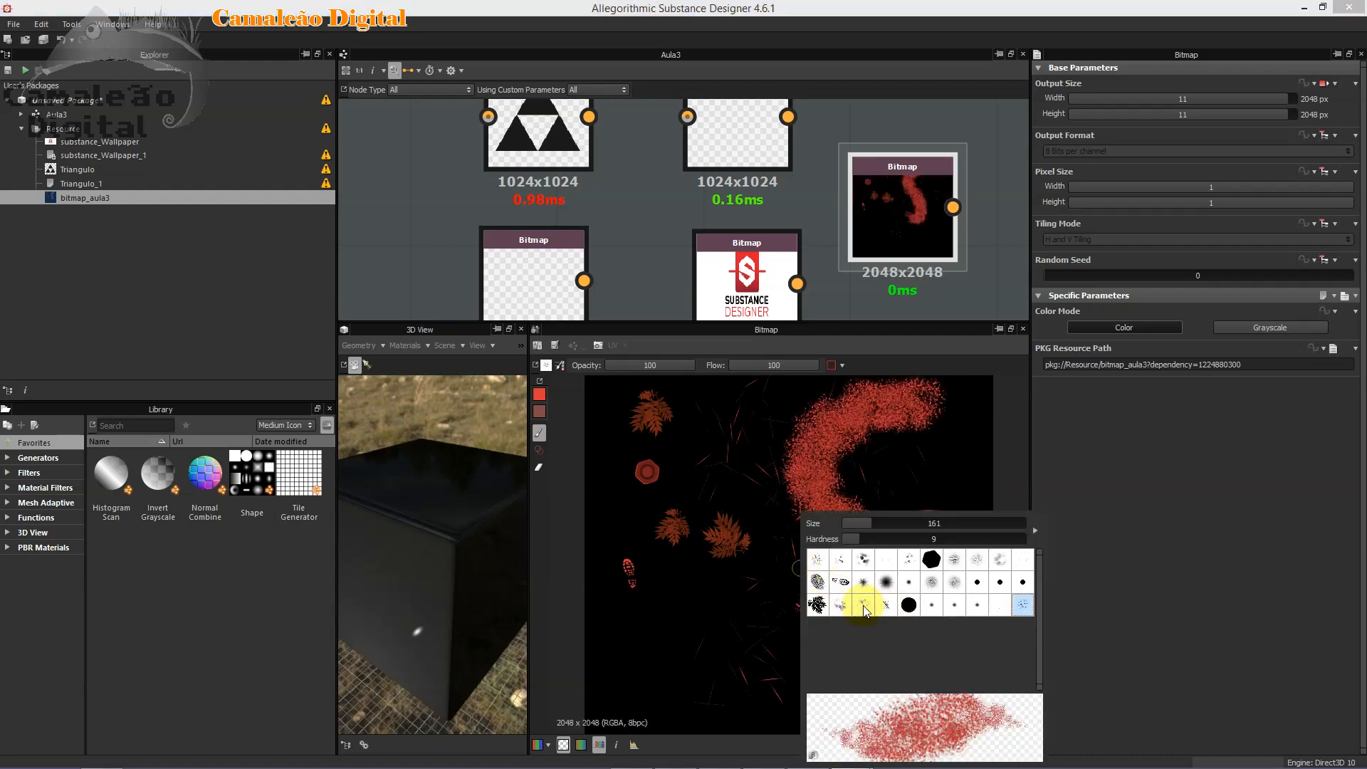
pyautogui.click(977, 604)
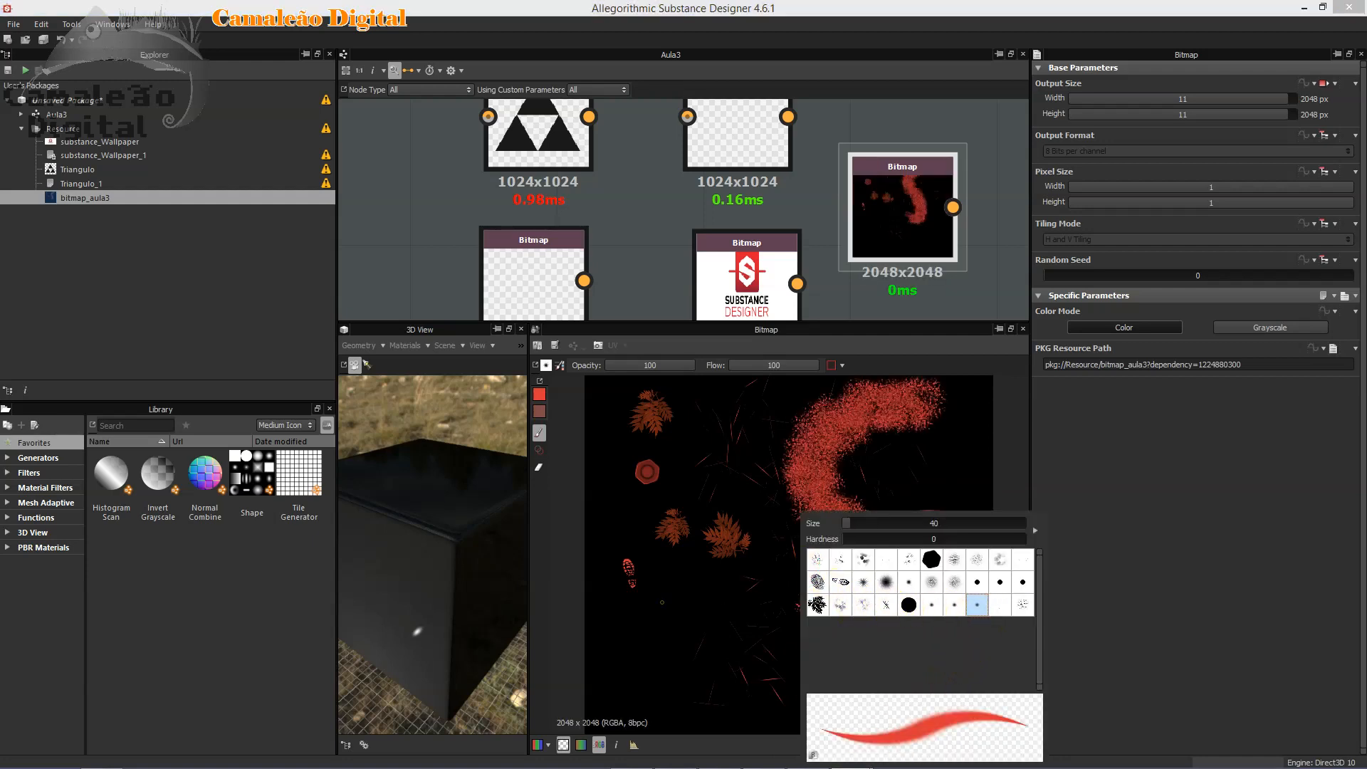
pyautogui.moveTo(637, 596)
pyautogui.mouseDown()
pyautogui.moveTo(697, 564)
pyautogui.moveTo(735, 621)
pyautogui.moveTo(890, 512)
pyautogui.moveTo(710, 512)
pyautogui.moveTo(851, 492)
pyautogui.moveTo(814, 543)
pyautogui.moveTo(778, 492)
pyautogui.mouseUp()
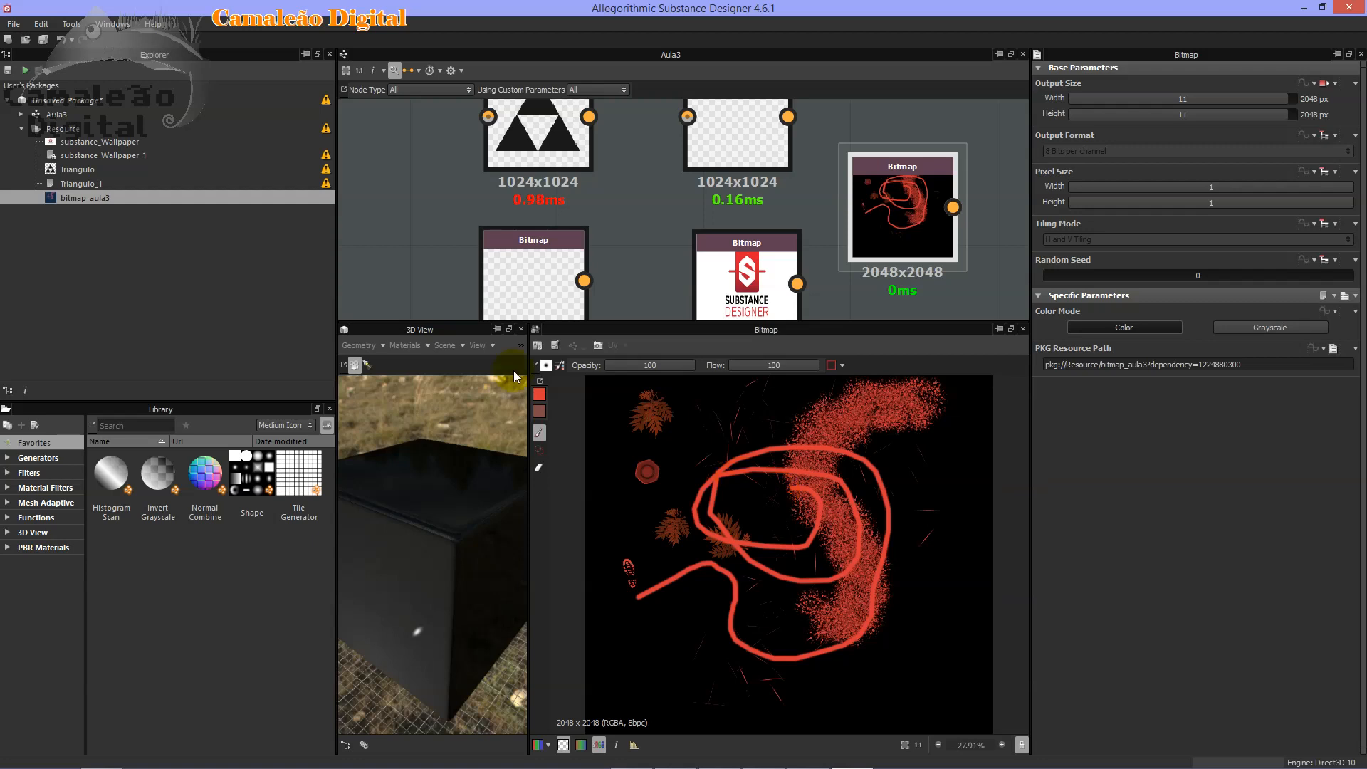
# Link the Desktop object file from the Windows desktop into the Resource folder as a 3D mesh.
pyautogui.rightClick(100, 136)
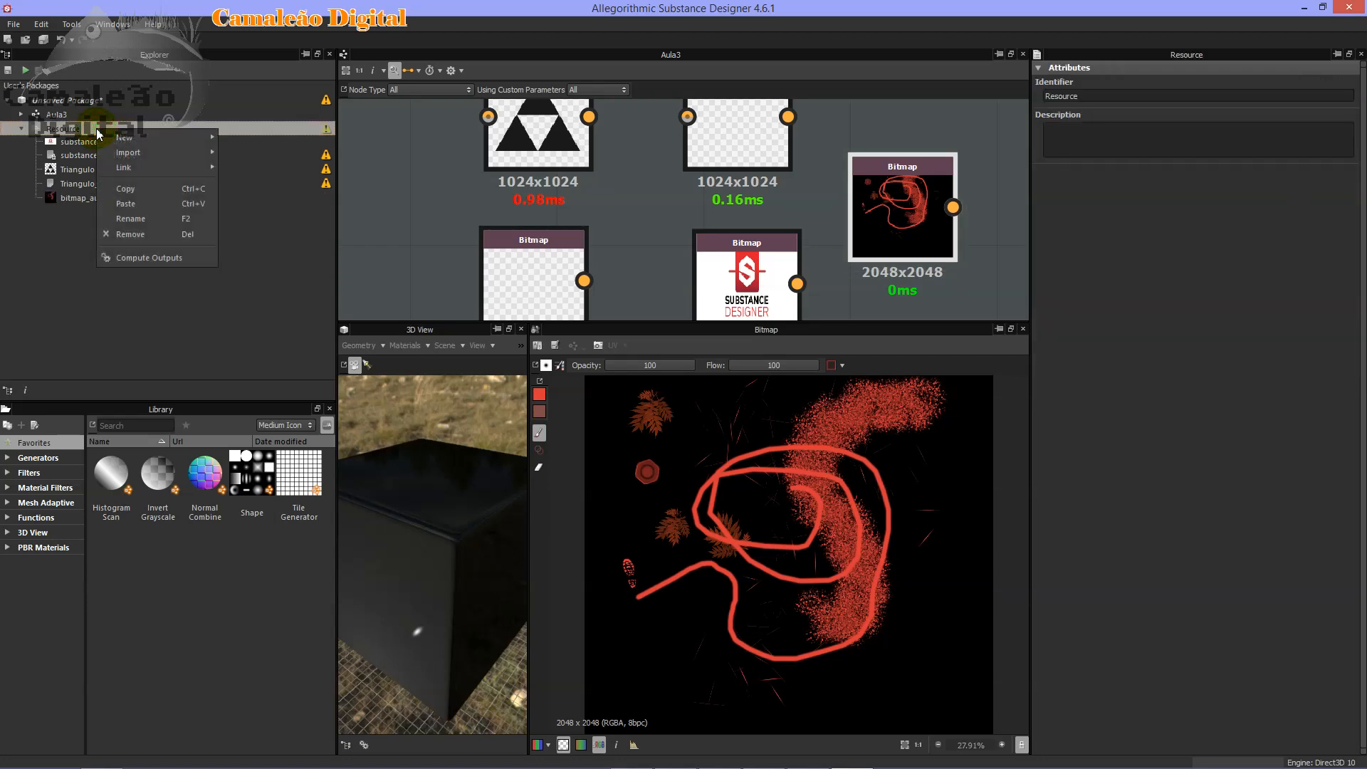
pyautogui.moveTo(177, 165)
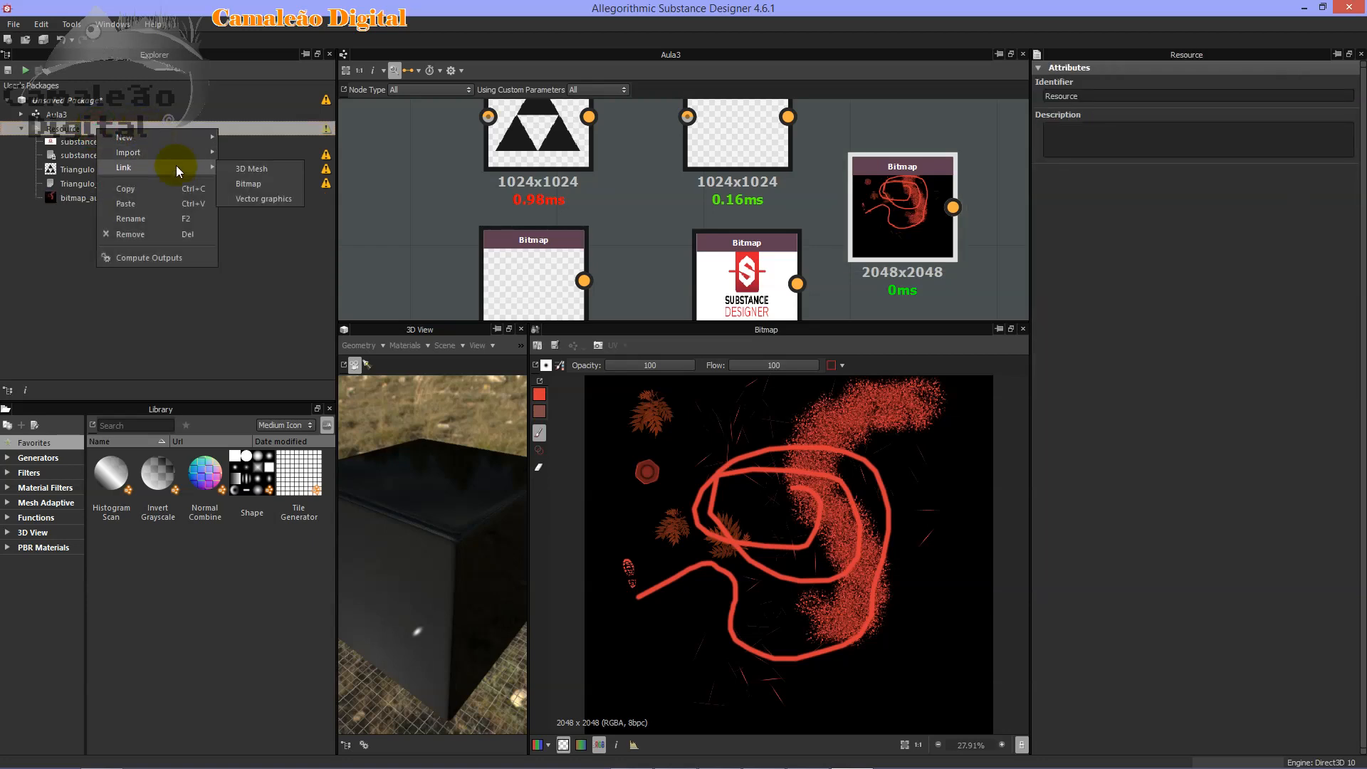
pyautogui.click(267, 168)
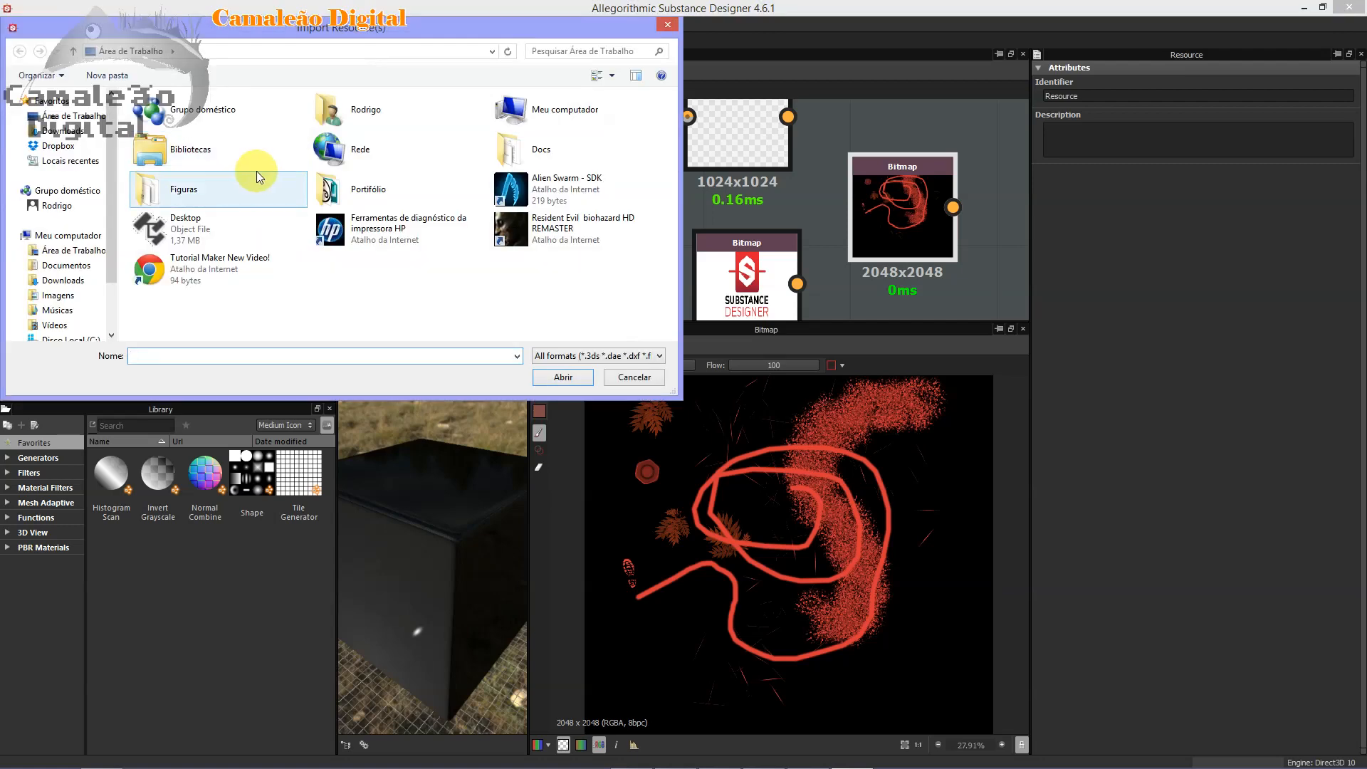
pyautogui.click(210, 225)
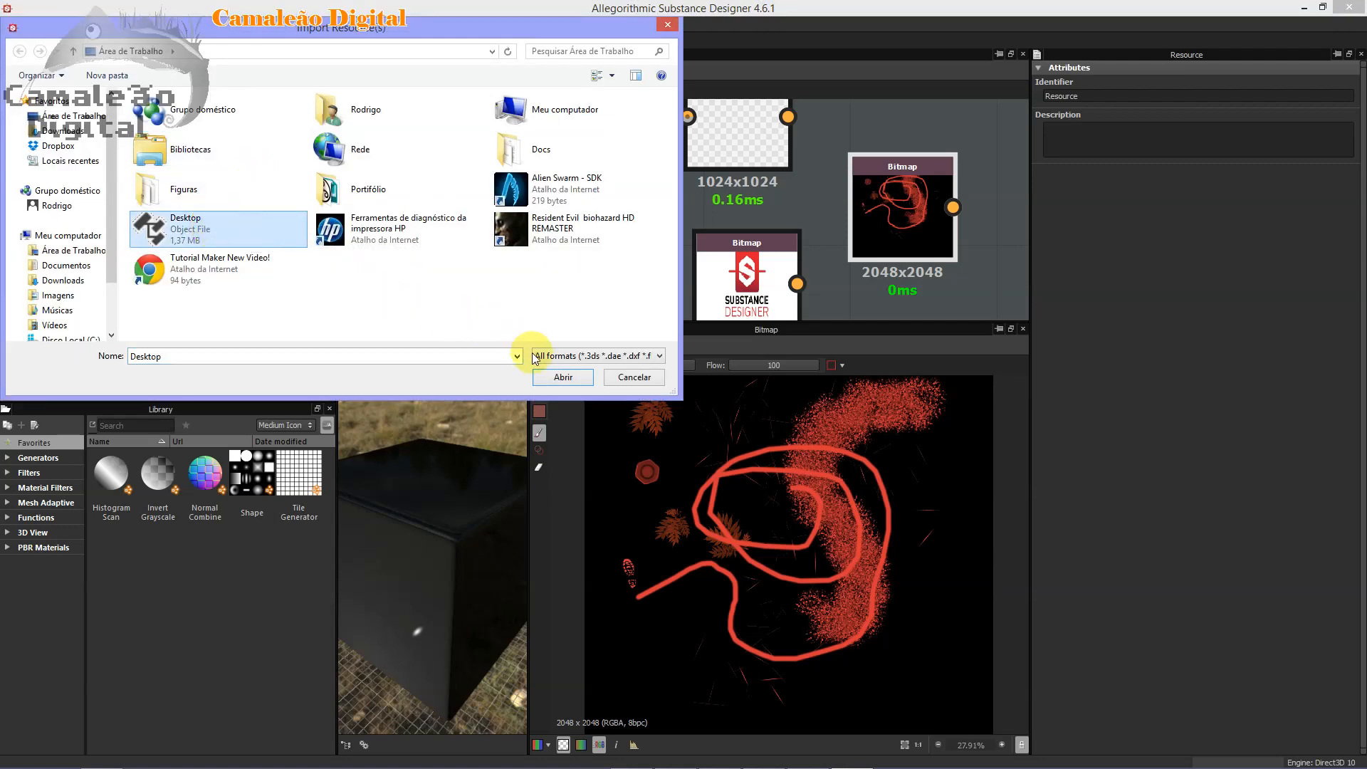
pyautogui.click(562, 377)
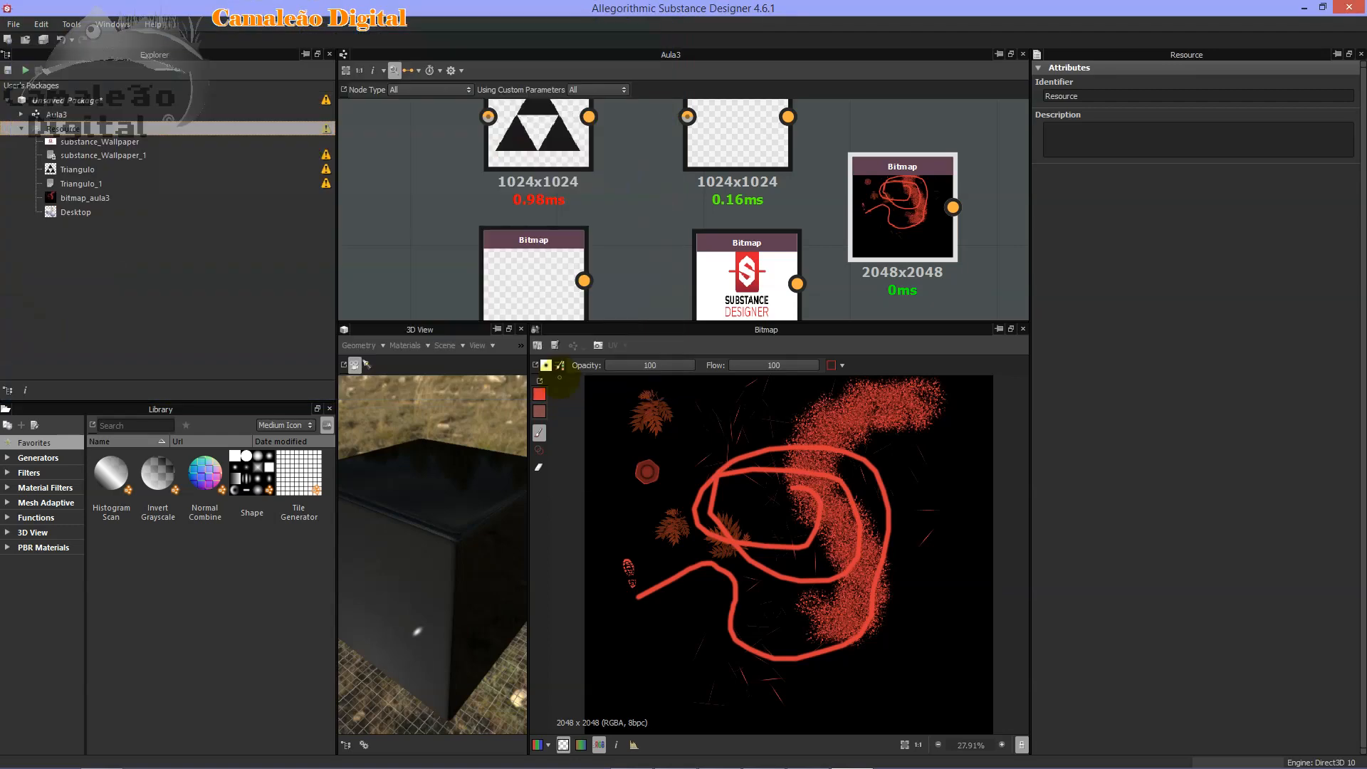
# Widen the 3D view and replace its cube with the linked Desktop mesh.
pyautogui.click(157, 231)
pyautogui.click(93, 215)
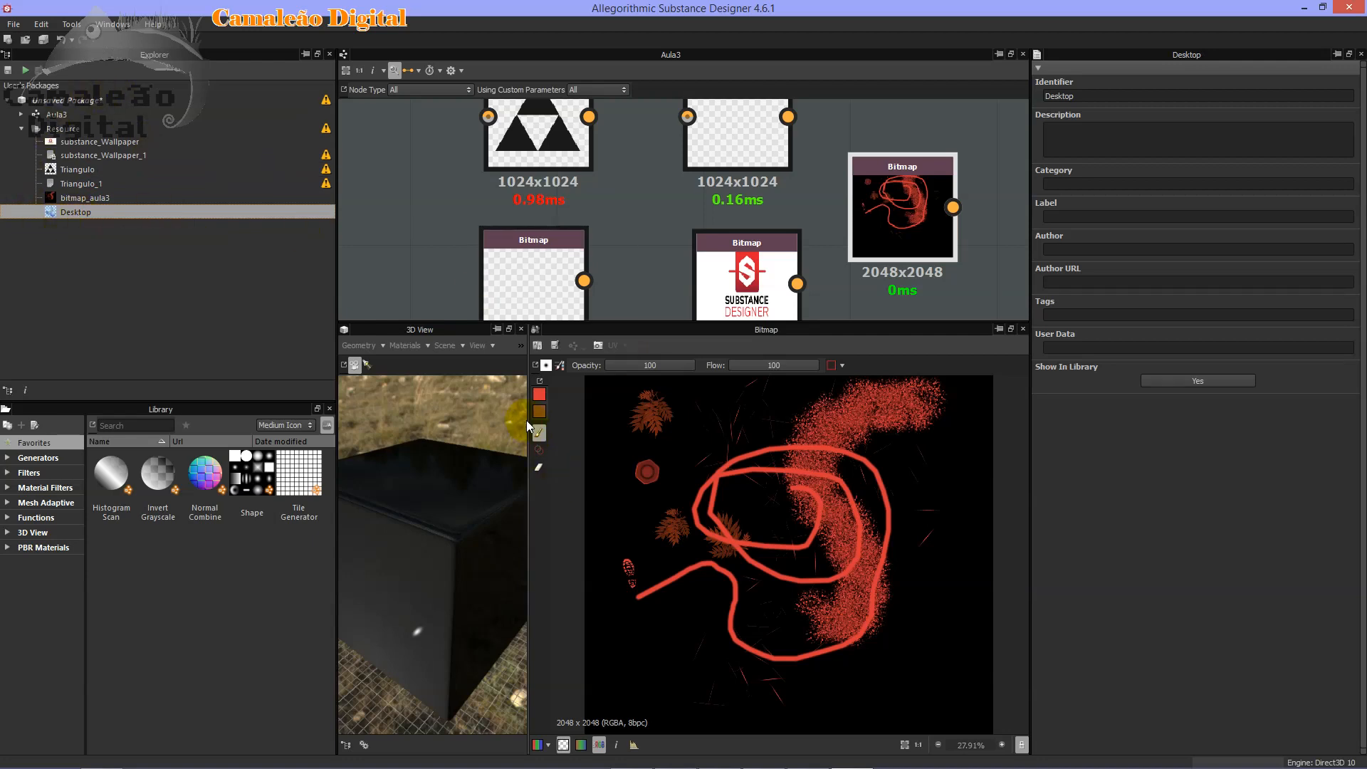
pyautogui.moveTo(525, 417); pyautogui.dragTo(781, 416)
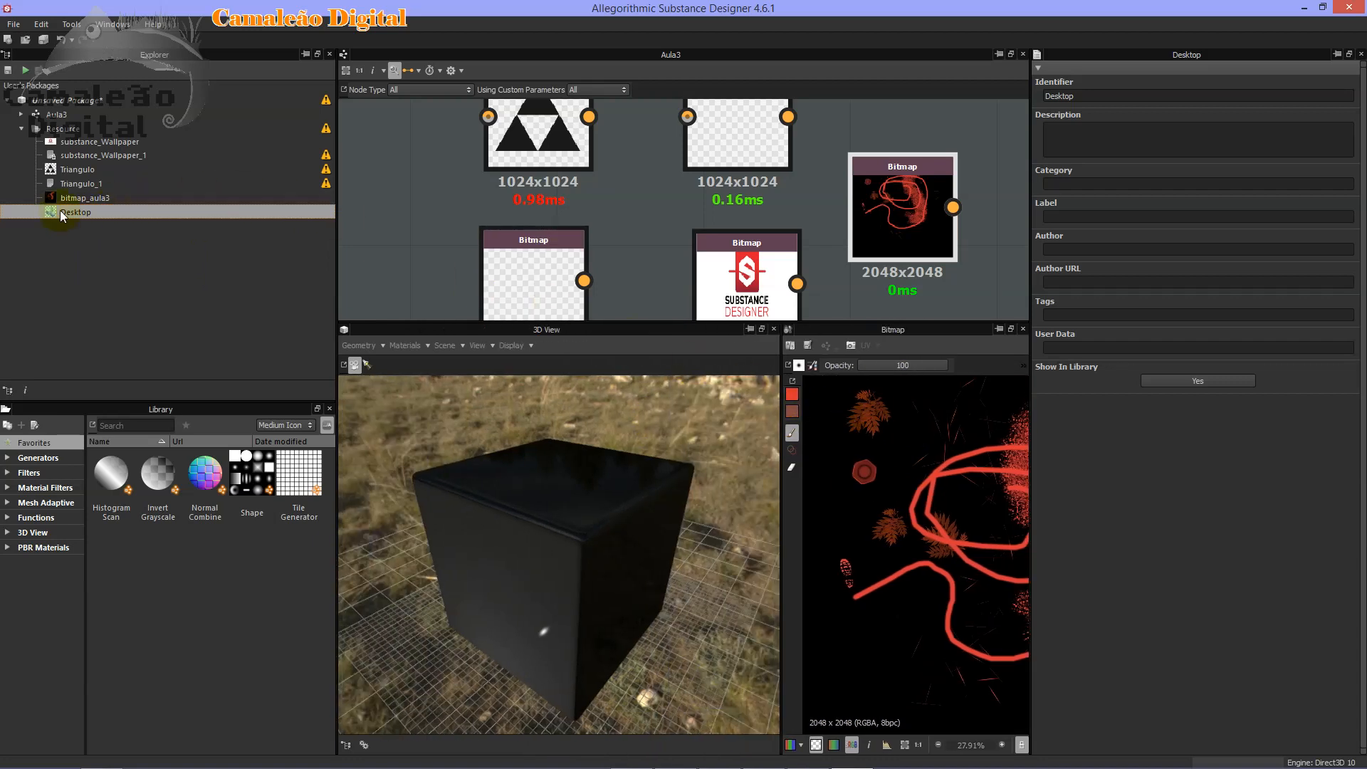
pyautogui.moveTo(60, 210); pyautogui.dragTo(577, 524)
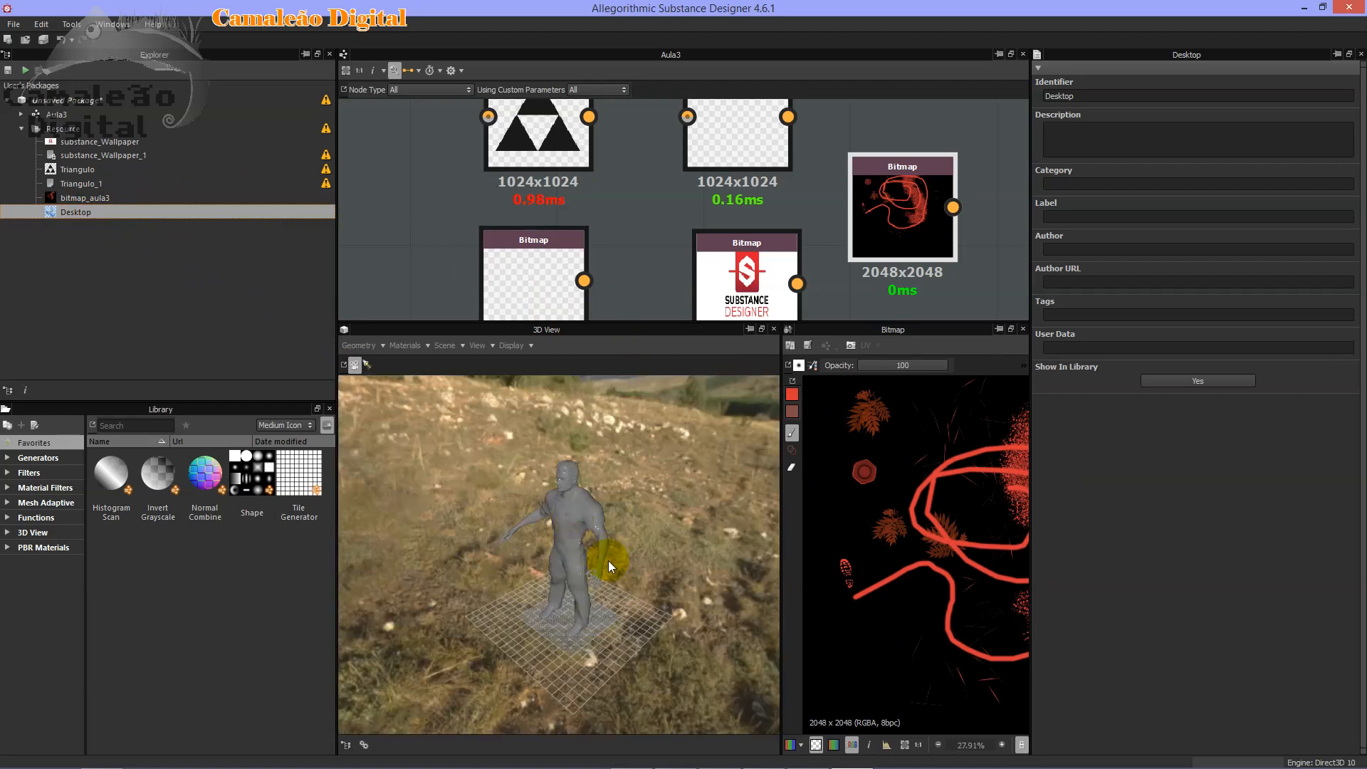
pyautogui.scroll(4, 602, 532)
pyautogui.moveTo(606, 529); pyautogui.dragTo(643, 468)
pyautogui.scroll(2, 643, 469)
pyautogui.moveTo(643, 469); pyautogui.dragTo(605, 435)
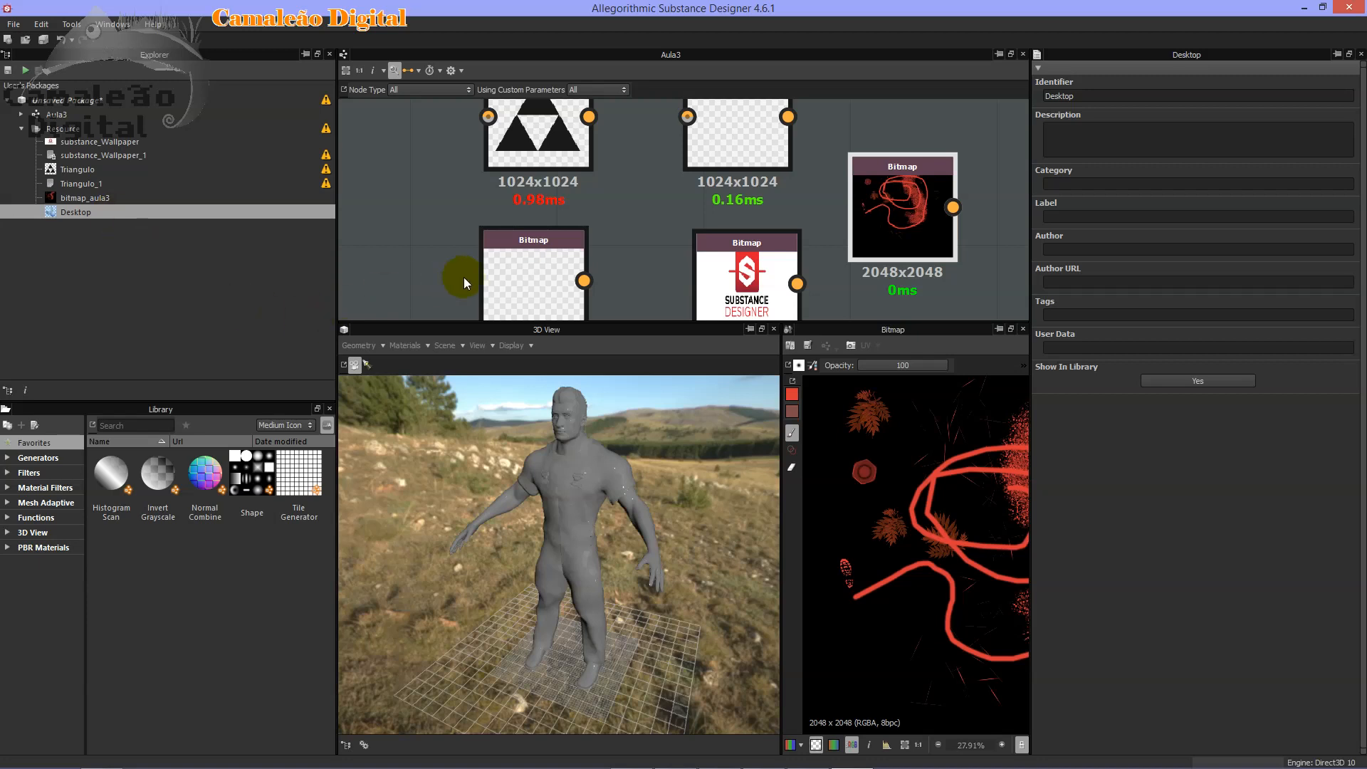
# Examine the SVG and bitmap nodes placed in the Aula3 graph and their position relative to the output nodes.
pyautogui.moveTo(464, 278); pyautogui.dragTo(475, 203, button='middle')
pyautogui.scroll(3, 476, 197)
pyautogui.scroll(-3, 507, 199)
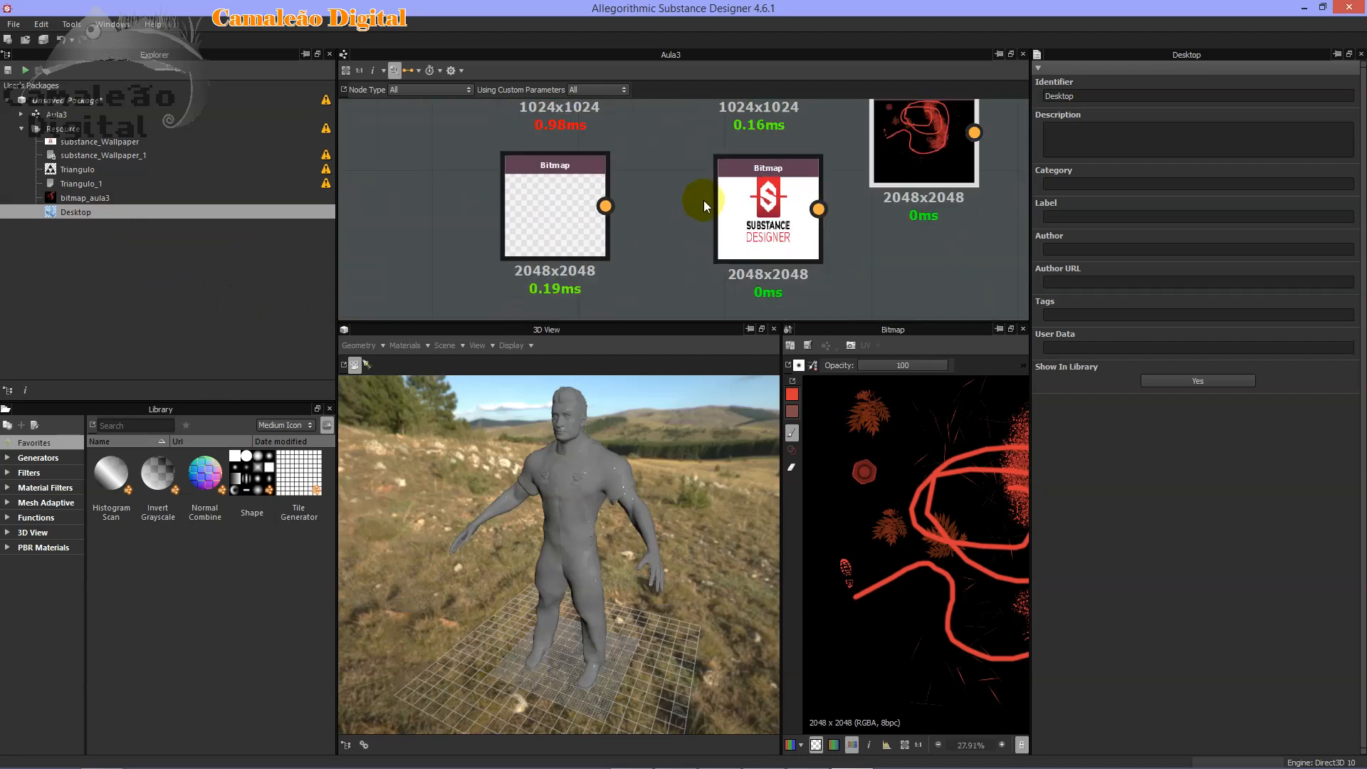
pyautogui.moveTo(778, 152); pyautogui.dragTo(672, 220, button='middle')
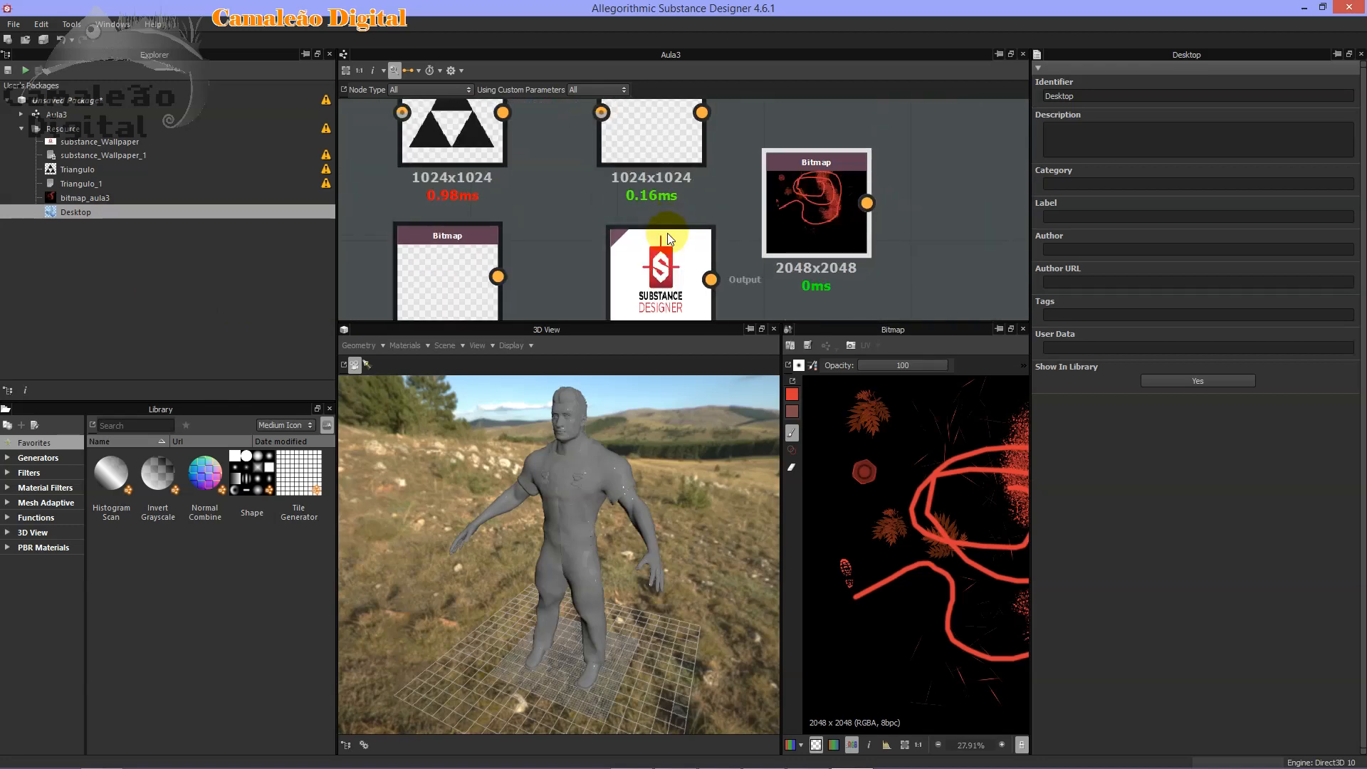
pyautogui.scroll(-5, 669, 239)
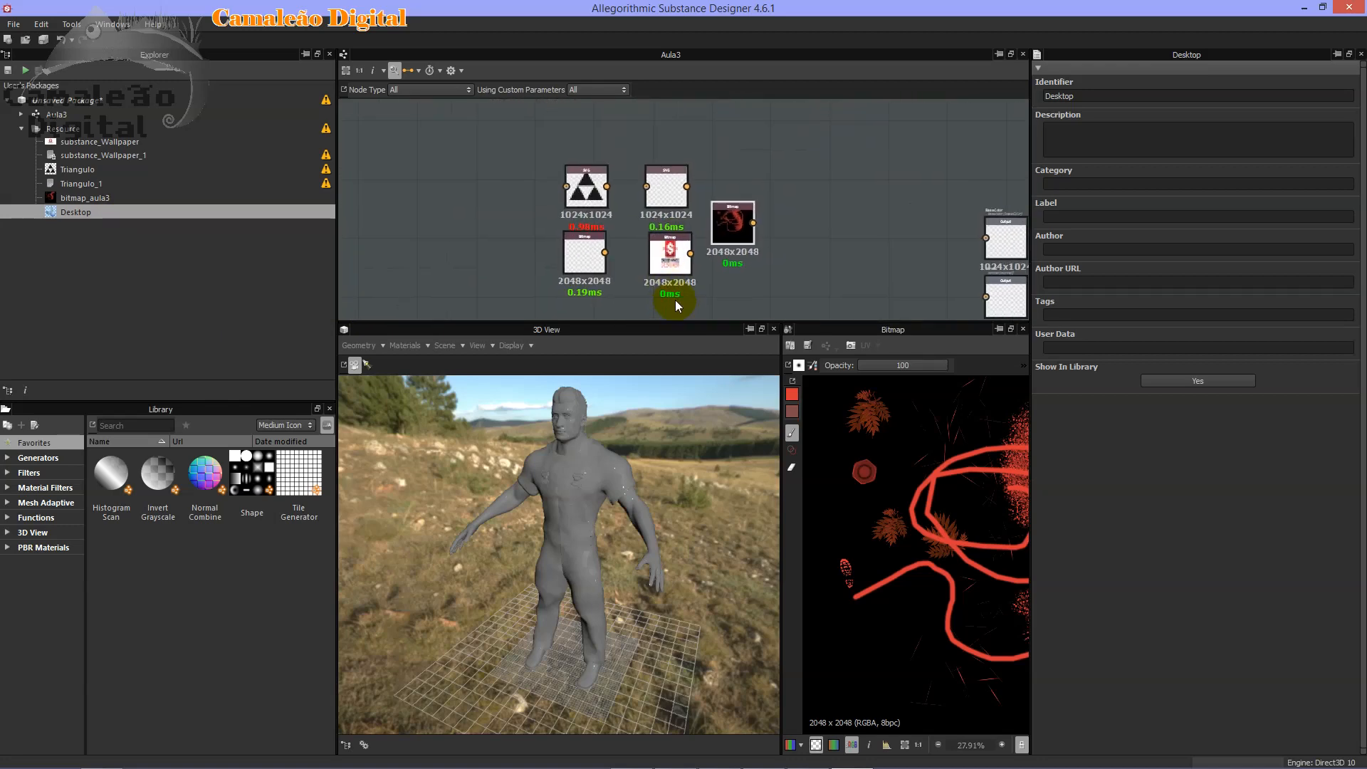
pyautogui.scroll(3, 791, 237)
pyautogui.scroll(-3, 726, 235)
pyautogui.moveTo(738, 249); pyautogui.dragTo(724, 221, button='middle')
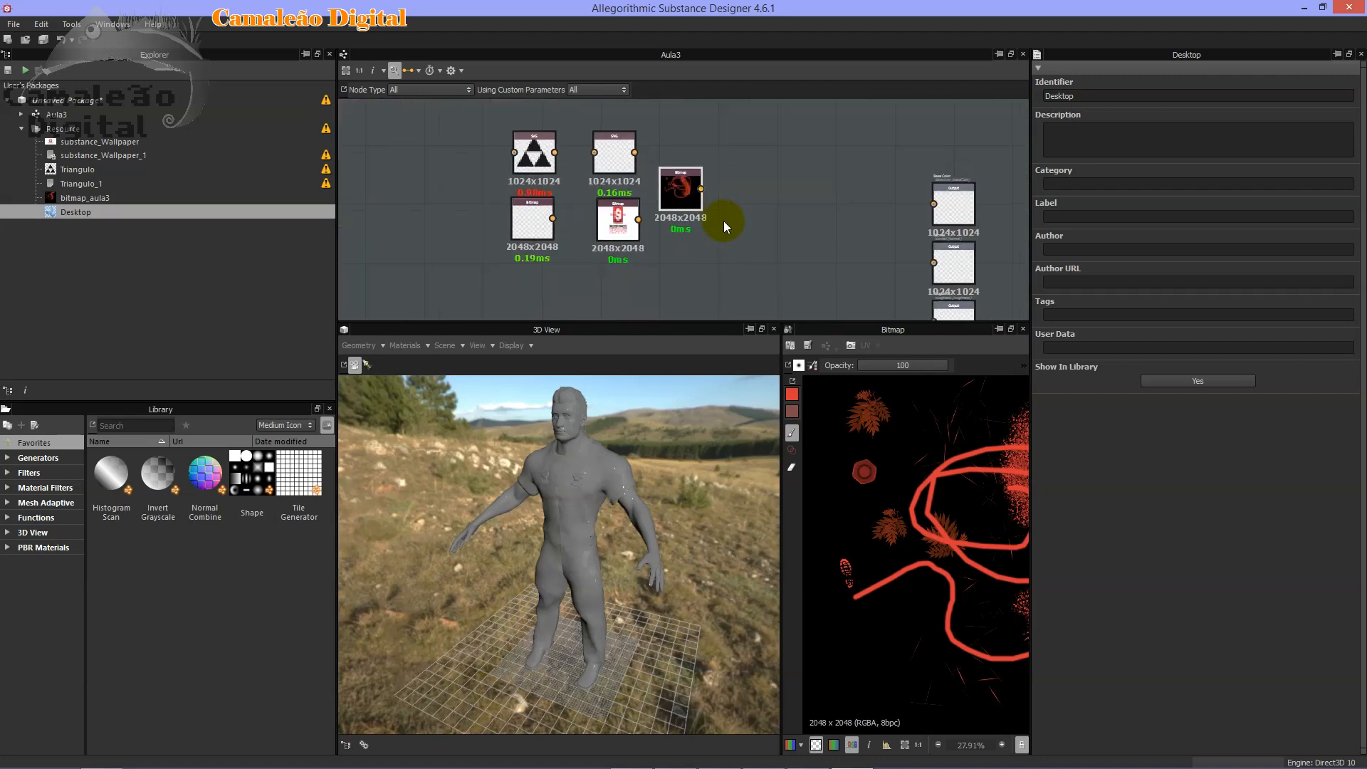